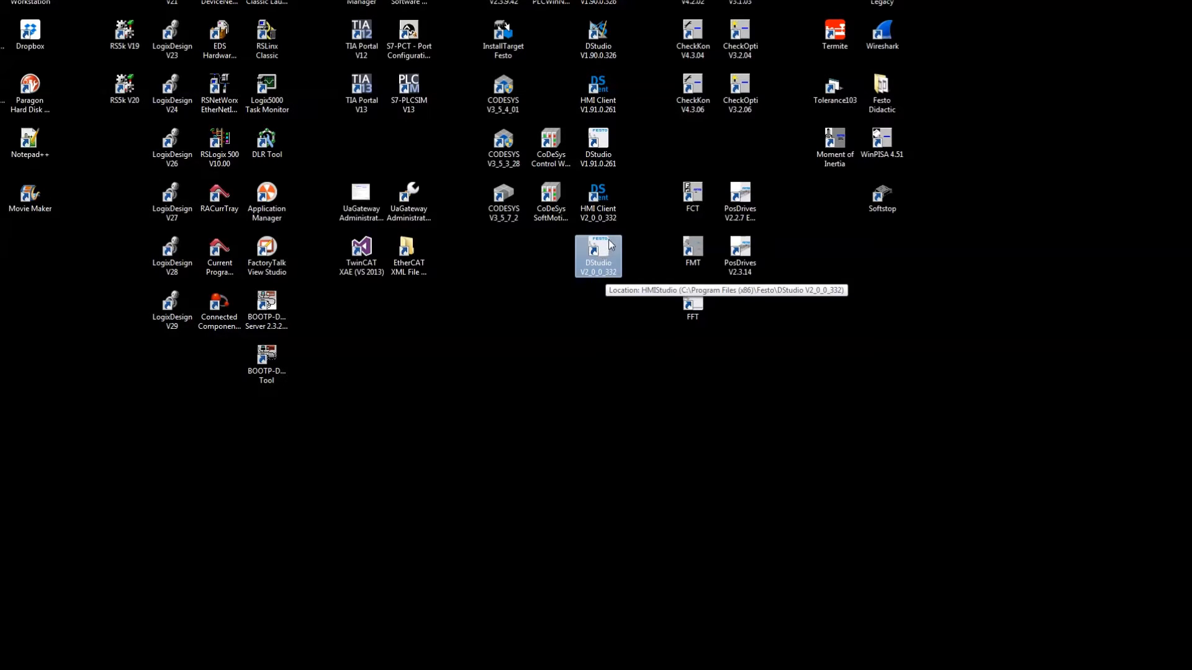
Launch CODESYS V3_5_7_2 and start a new project
left_click(512, 211)
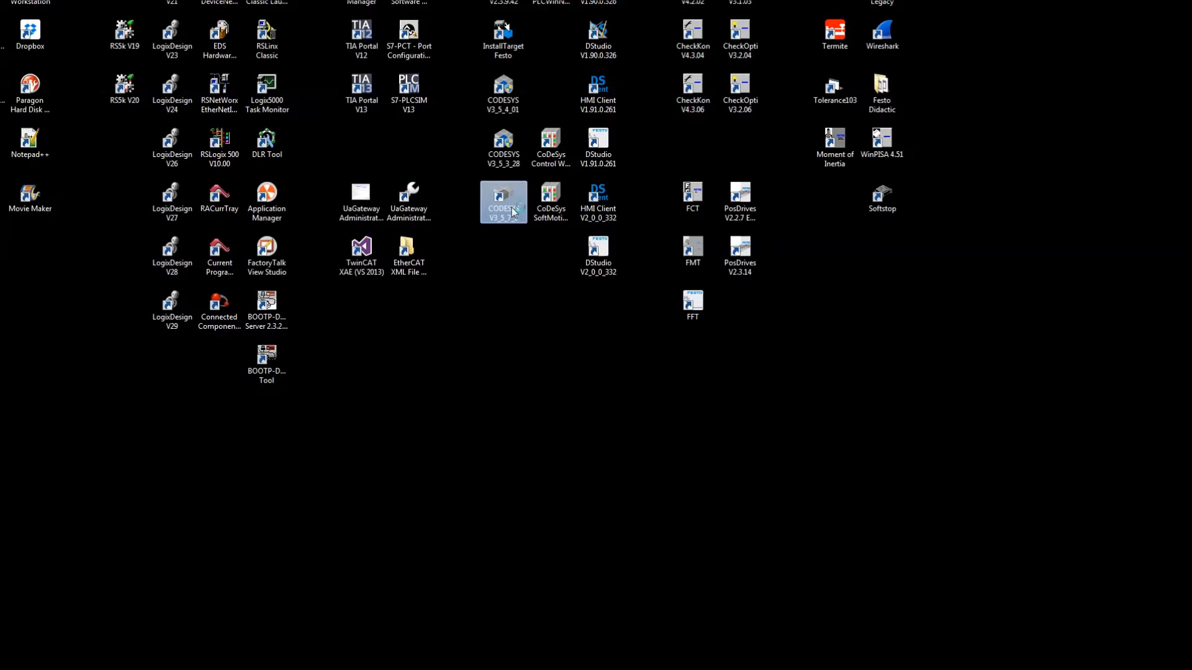
double_click(513, 211)
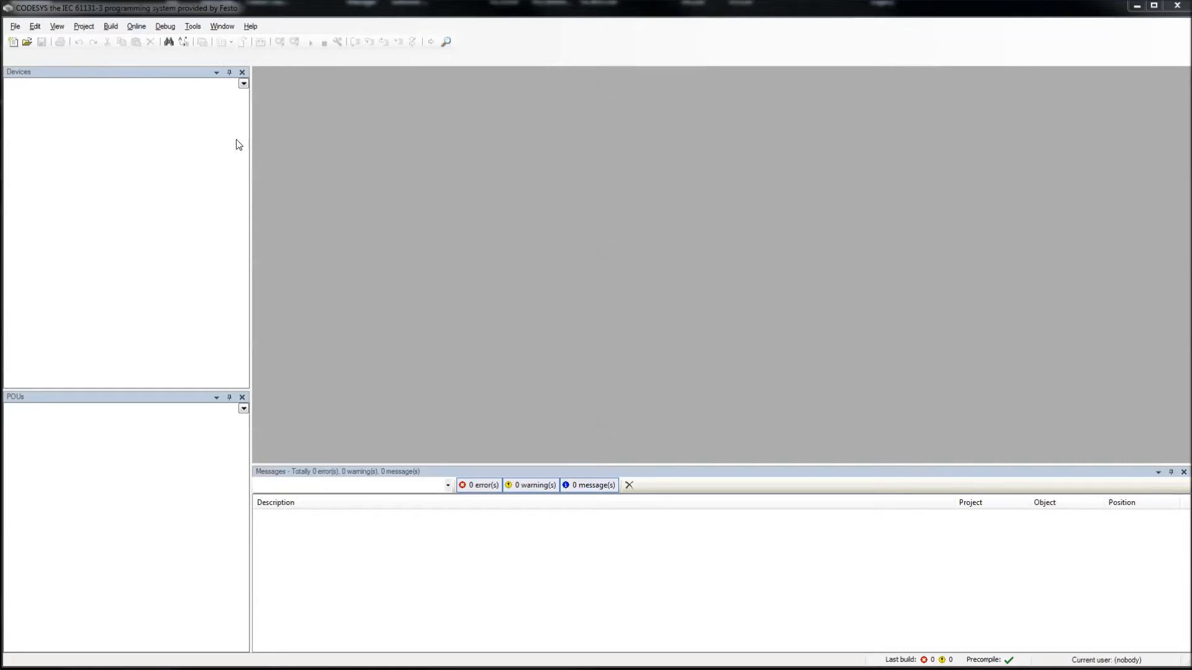
left_click(15, 27)
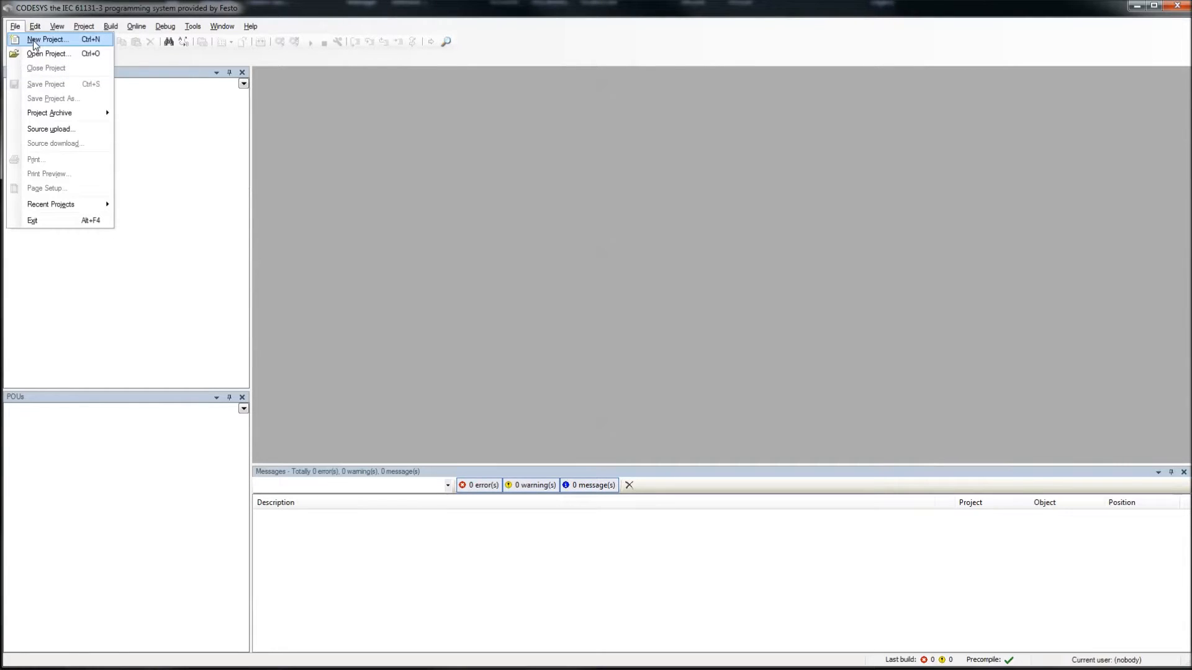
left_click(35, 42)
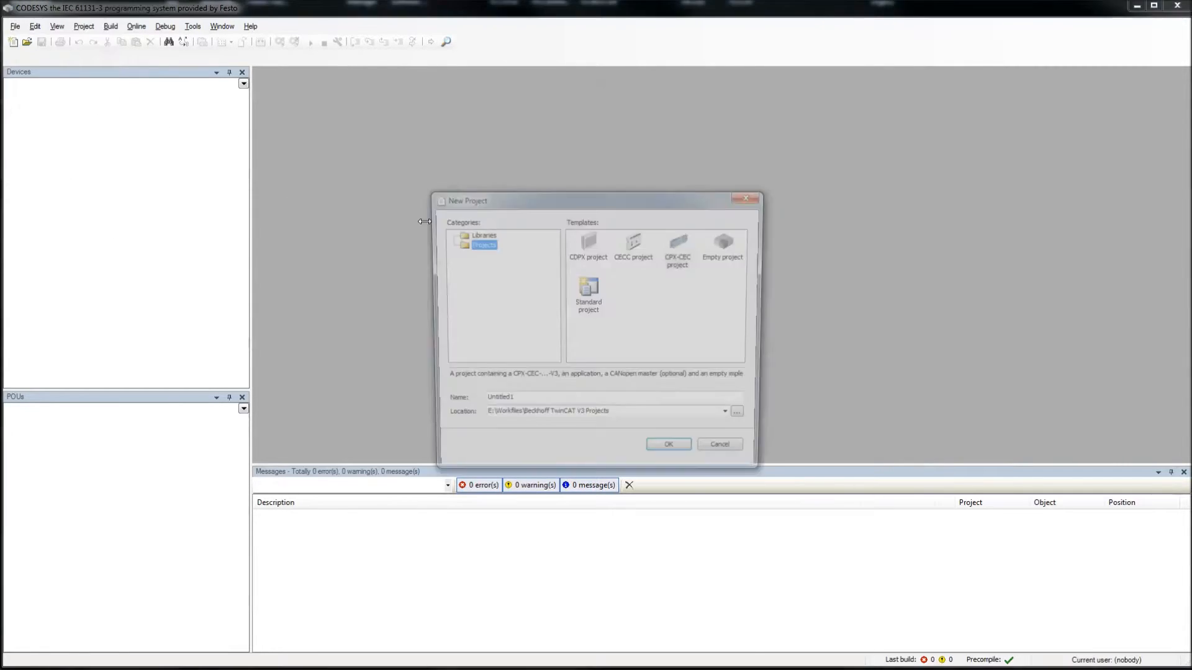
Name the project CoDeSys_Display_Link_to_CDPX and set its location to E:\Workfiles\Downloads\CoDeSys_Display_Link_to_CDPX
type("CoDeSys_Display_Link_to_CDPX")
left_click(746, 419)
left_click_drag(692, 249, 314, 60)
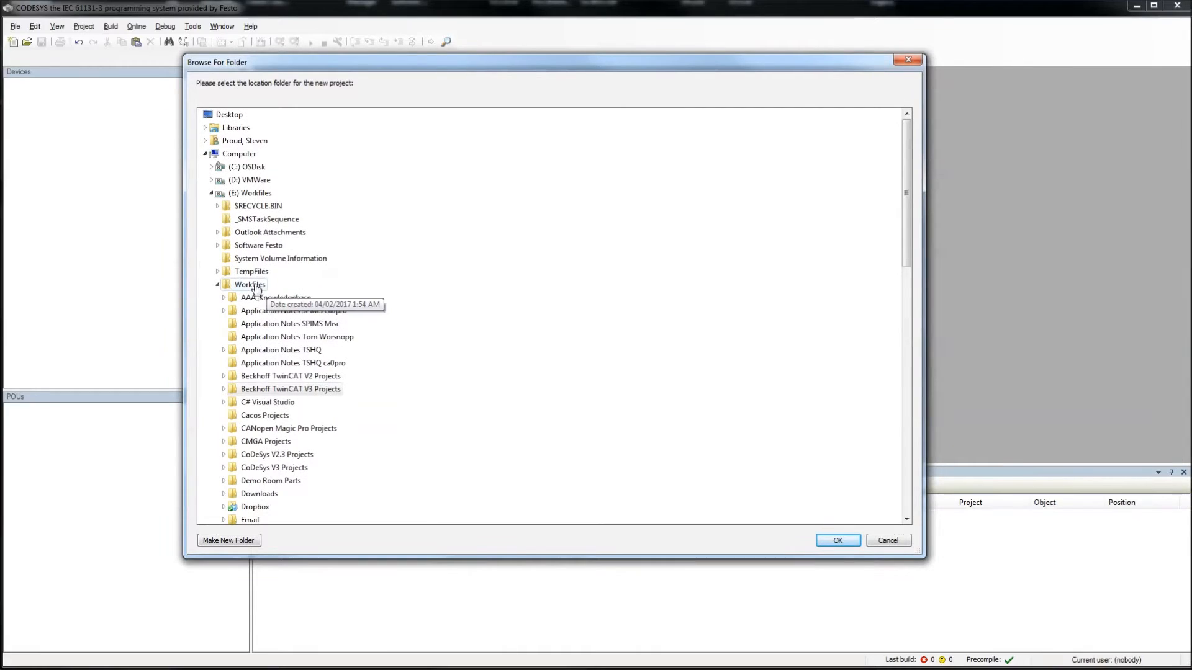
double_click(259, 493)
left_click(328, 507)
left_click(819, 540)
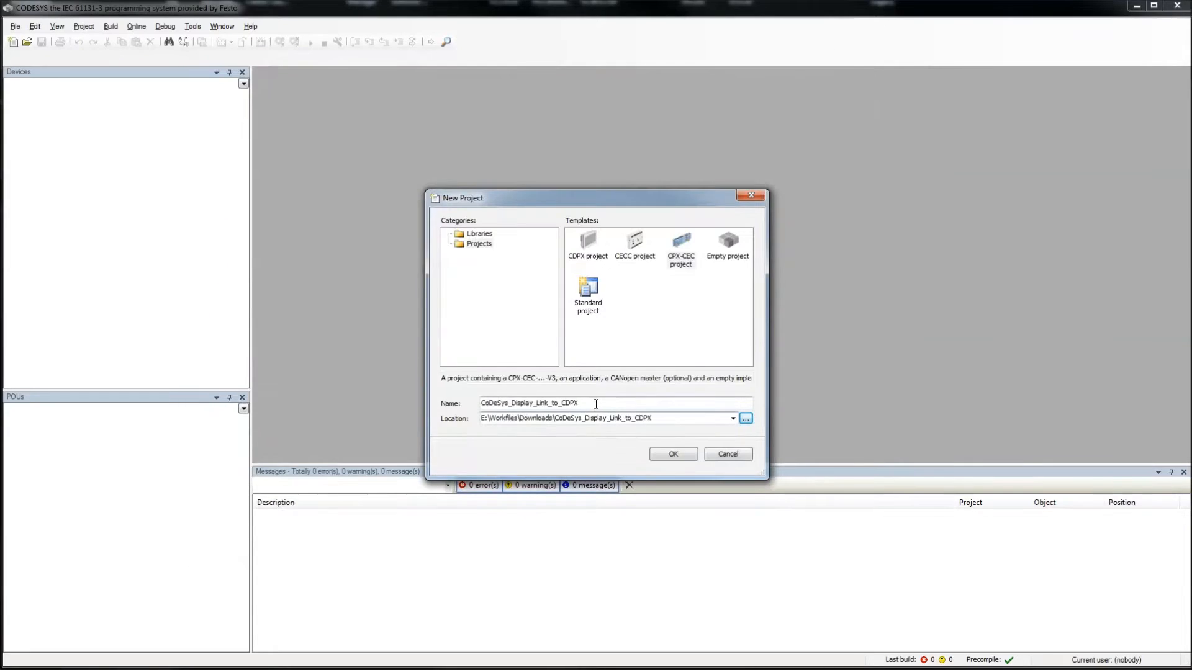
Extend the project name to CoDeSys_Display_Link_to_CDPX_V3_5_7_01 and create it as a Standard project with the CODESYS Control Win V3 device
left_click(596, 404)
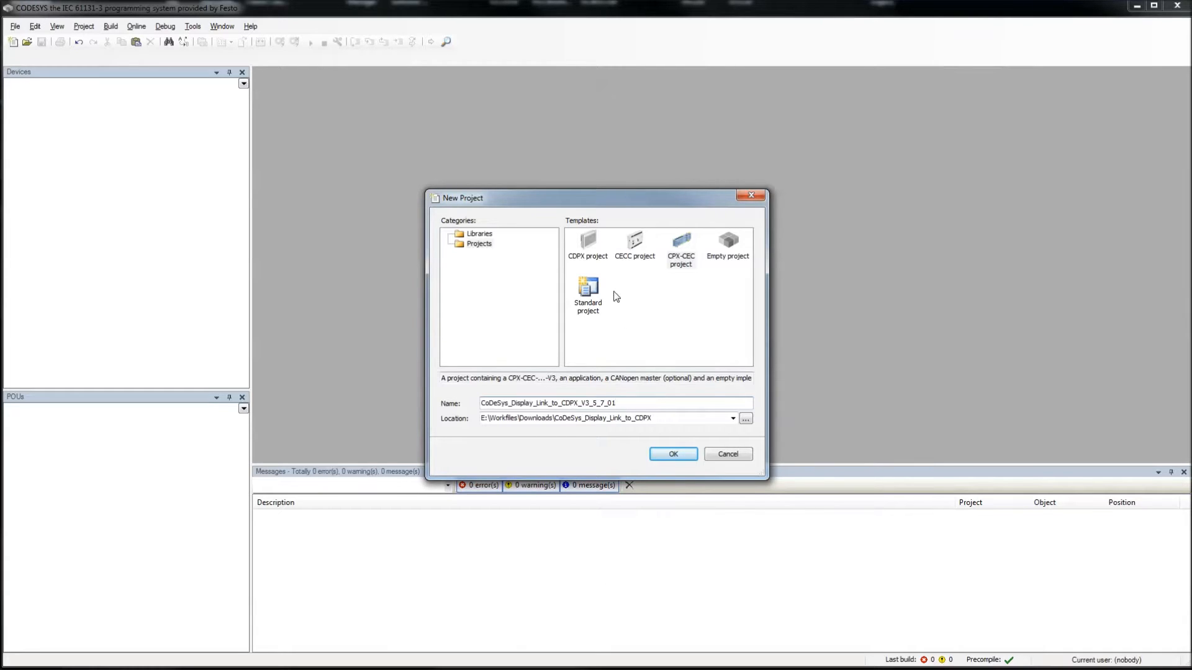
left_click(590, 290)
left_click(681, 456)
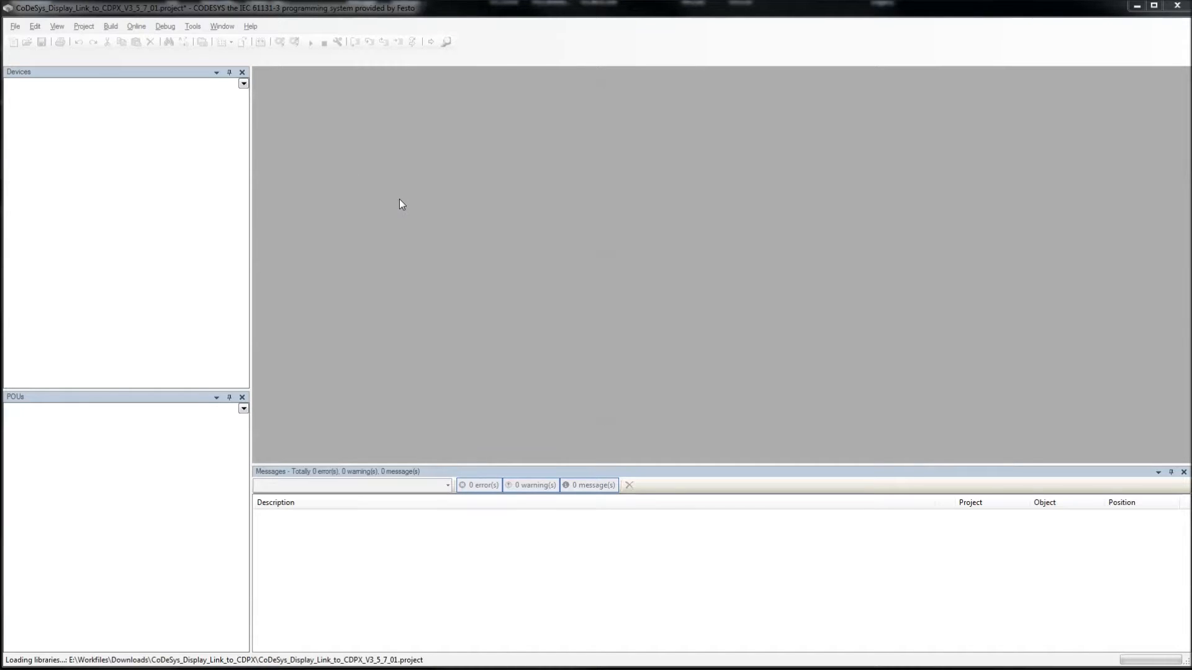
left_click(618, 349)
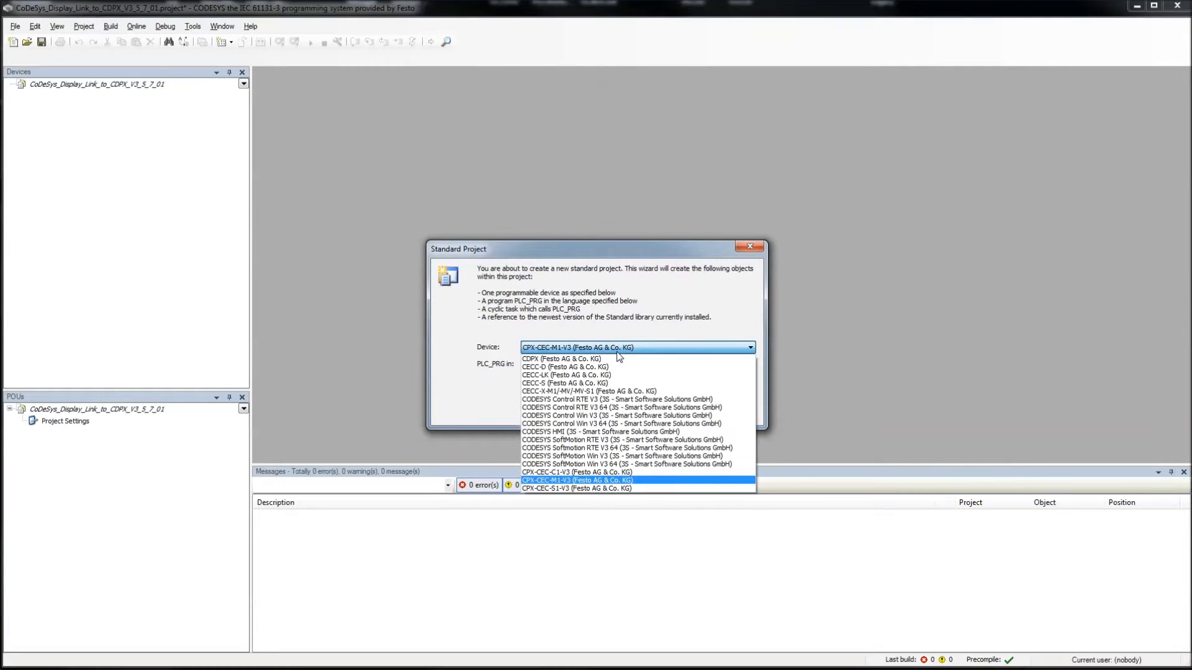
left_click(679, 416)
left_click(682, 411)
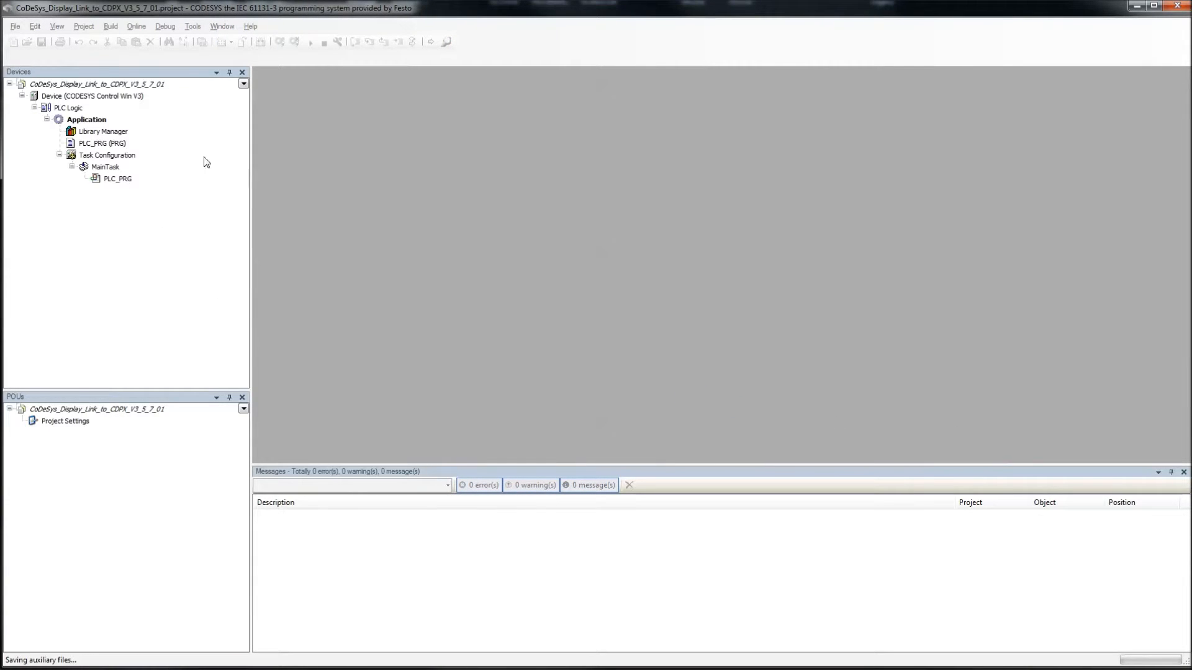
Start the CoDeSys Control Win V3 soft PLC from the desktop and minimize its console window
left_click(1138, 8)
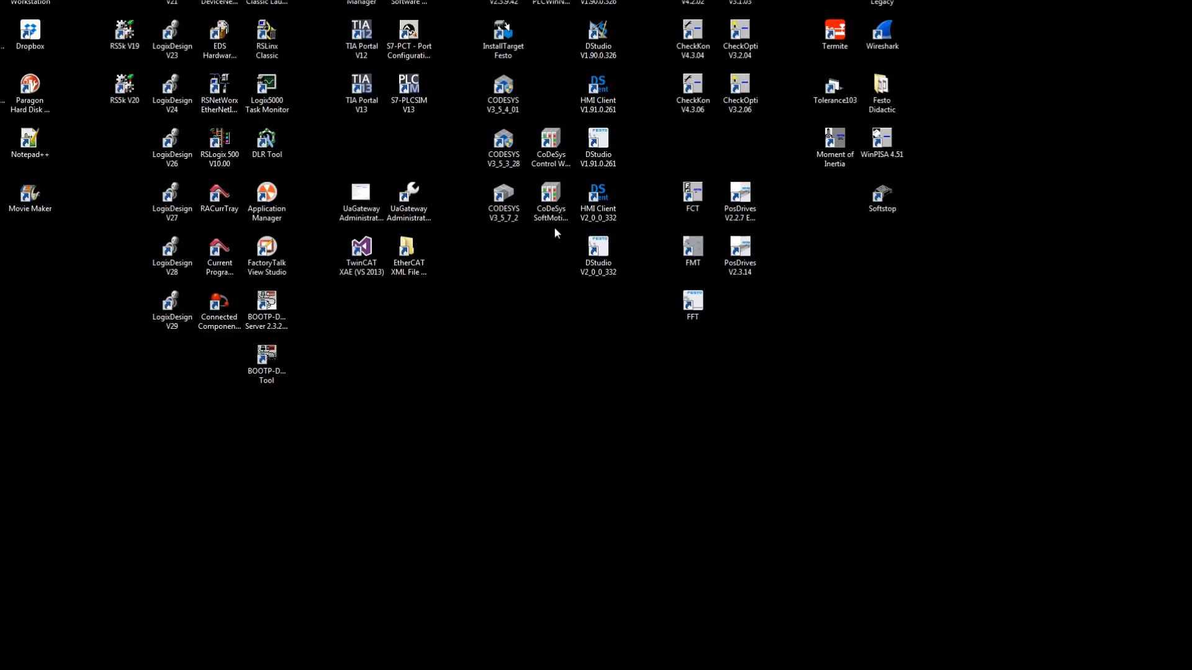
left_click(551, 142)
double_click(551, 143)
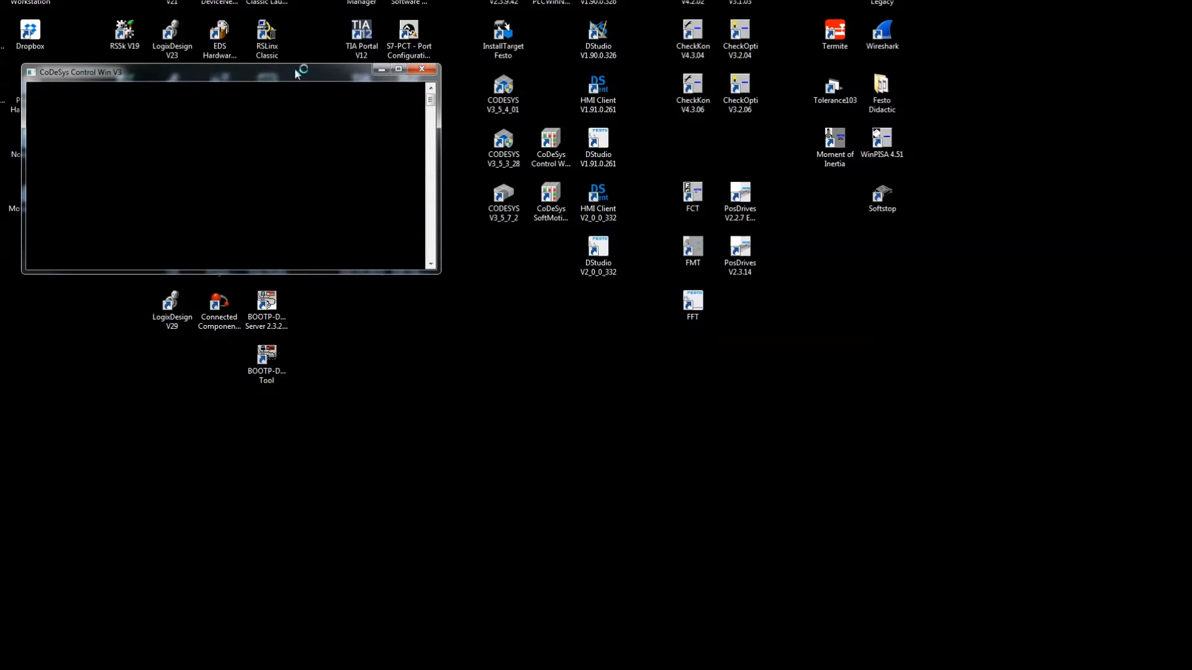
left_click_drag(292, 72, 411, 38)
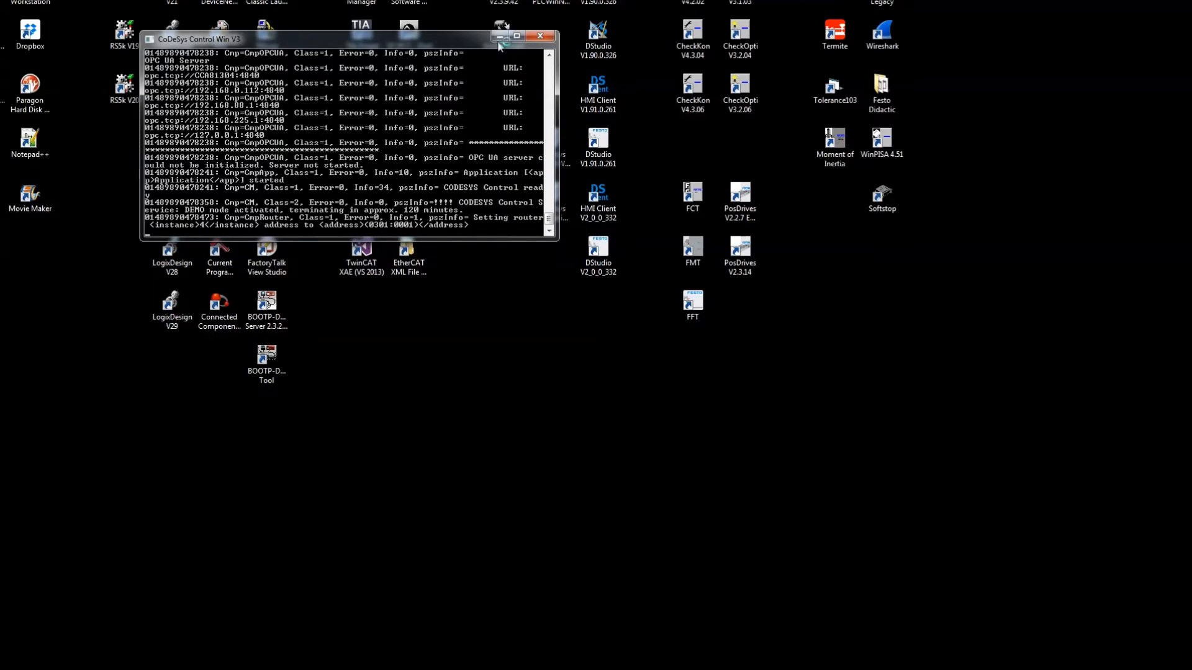
left_click(500, 37)
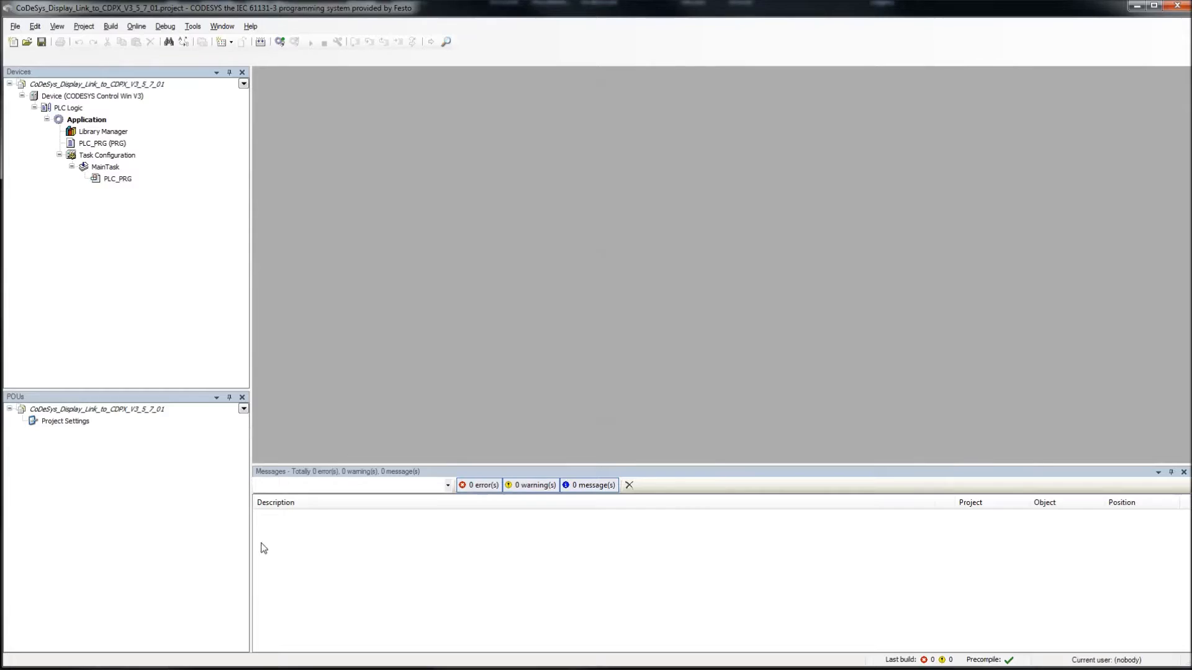
In the device's PLC settings, enable Update IO while in stop and set Always update variables to Enabled 2 (always in bus cycle task)
double_click(94, 96)
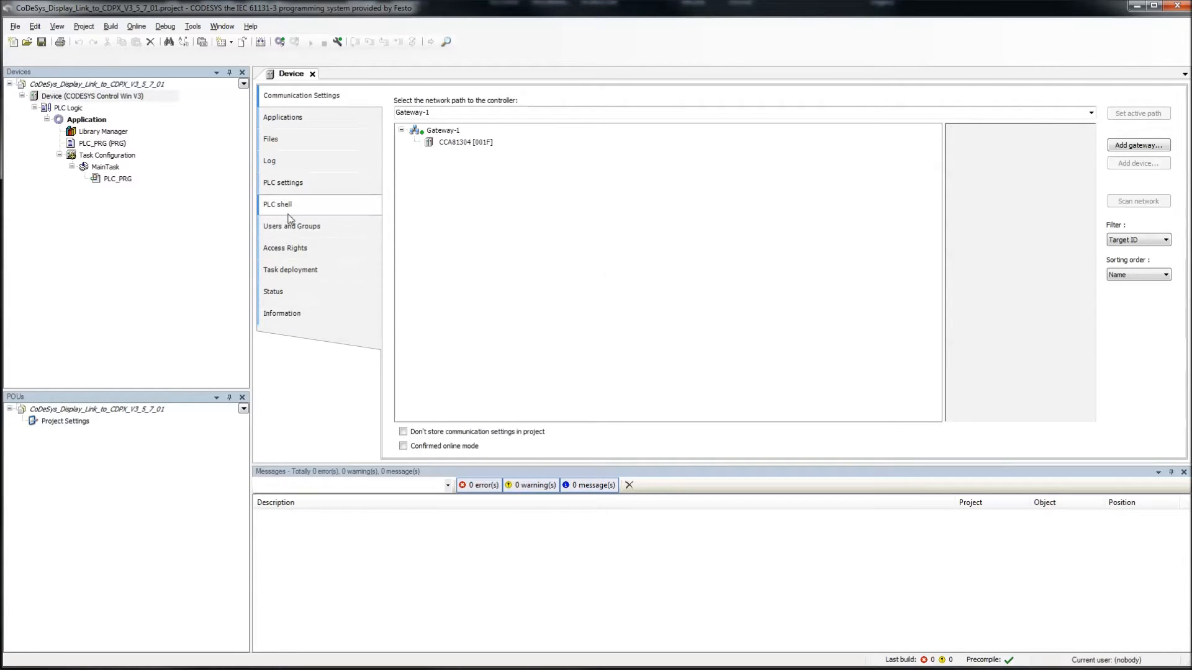
left_click(285, 187)
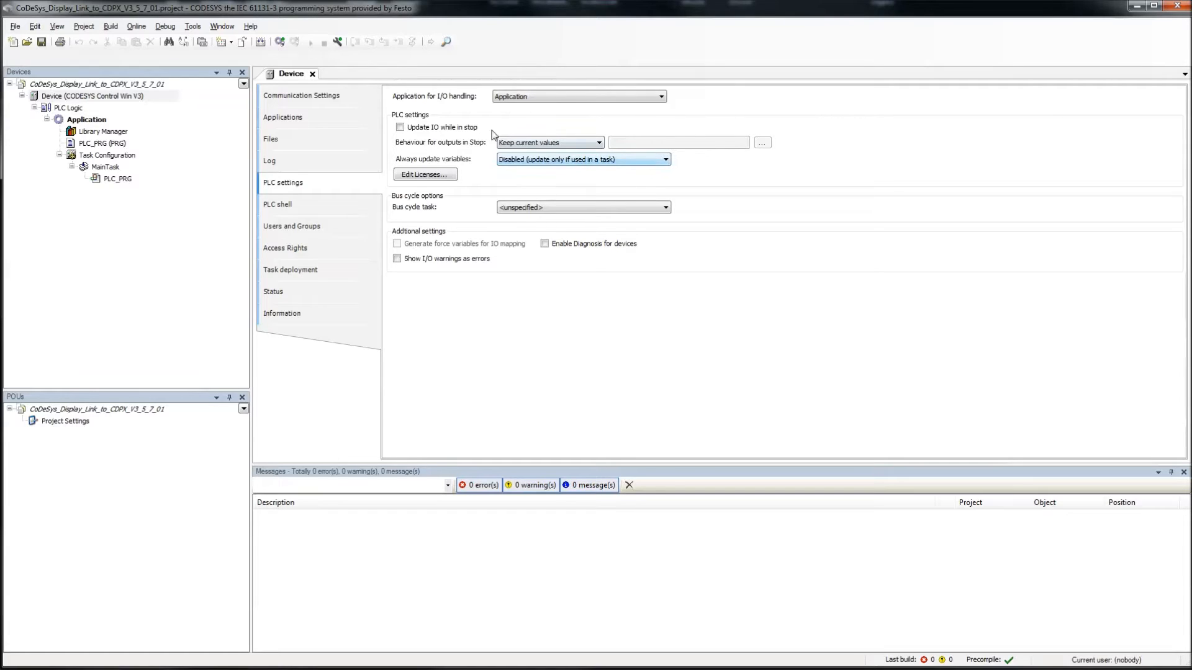
left_click(439, 128)
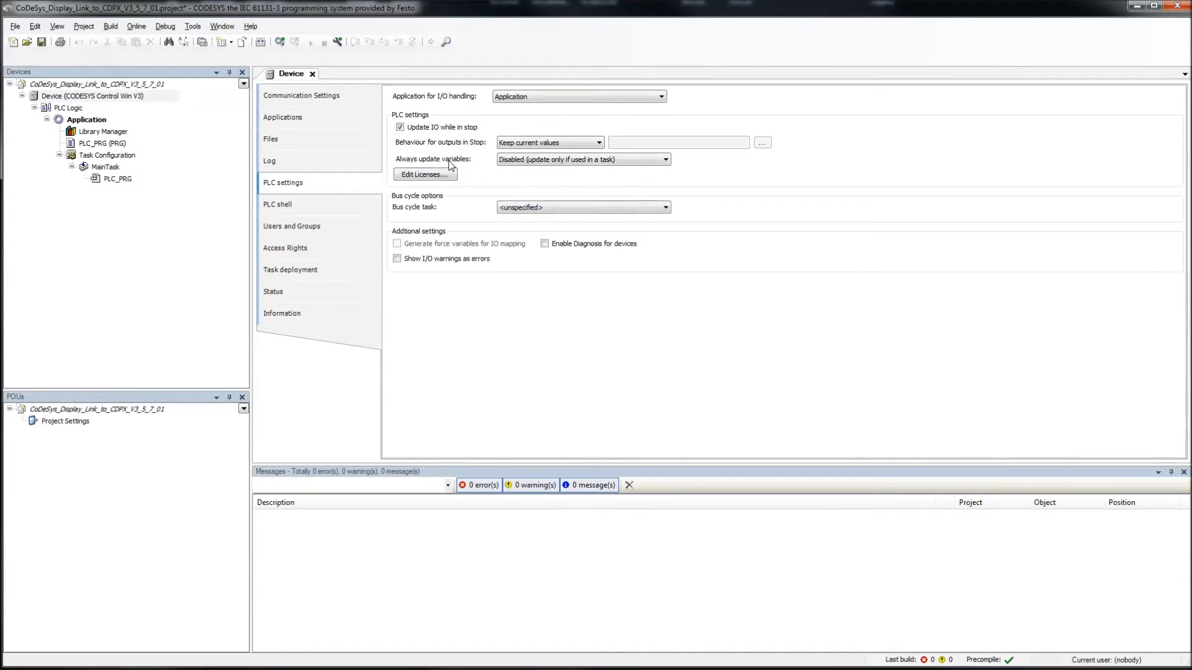
left_click(631, 159)
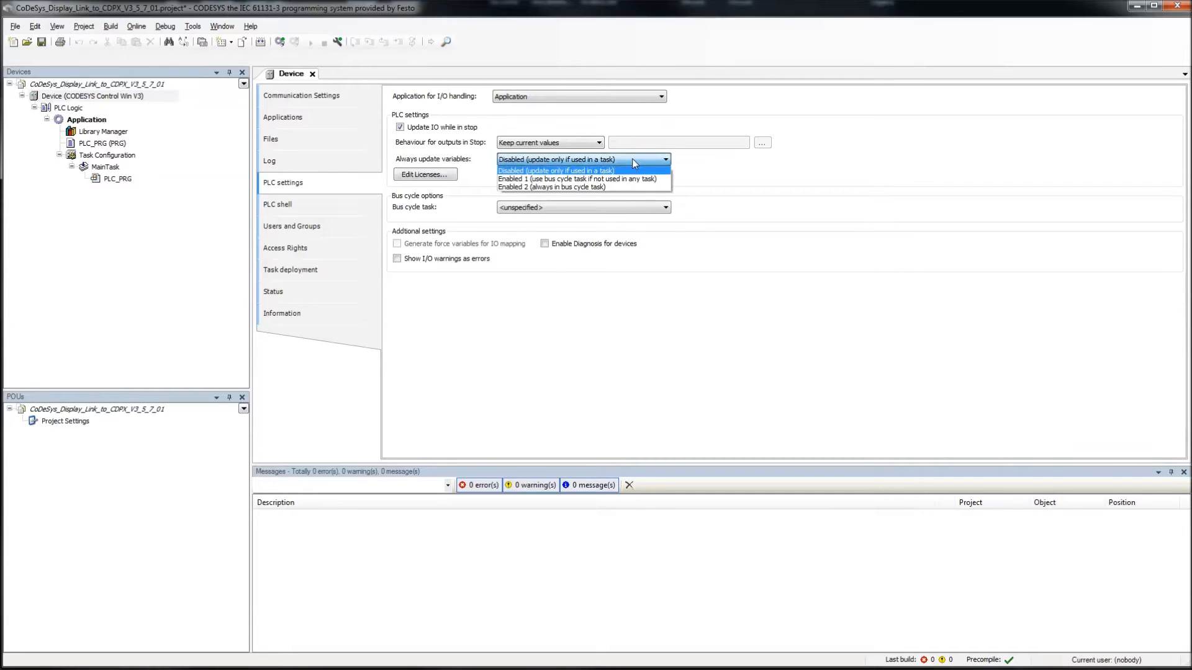
left_click(586, 187)
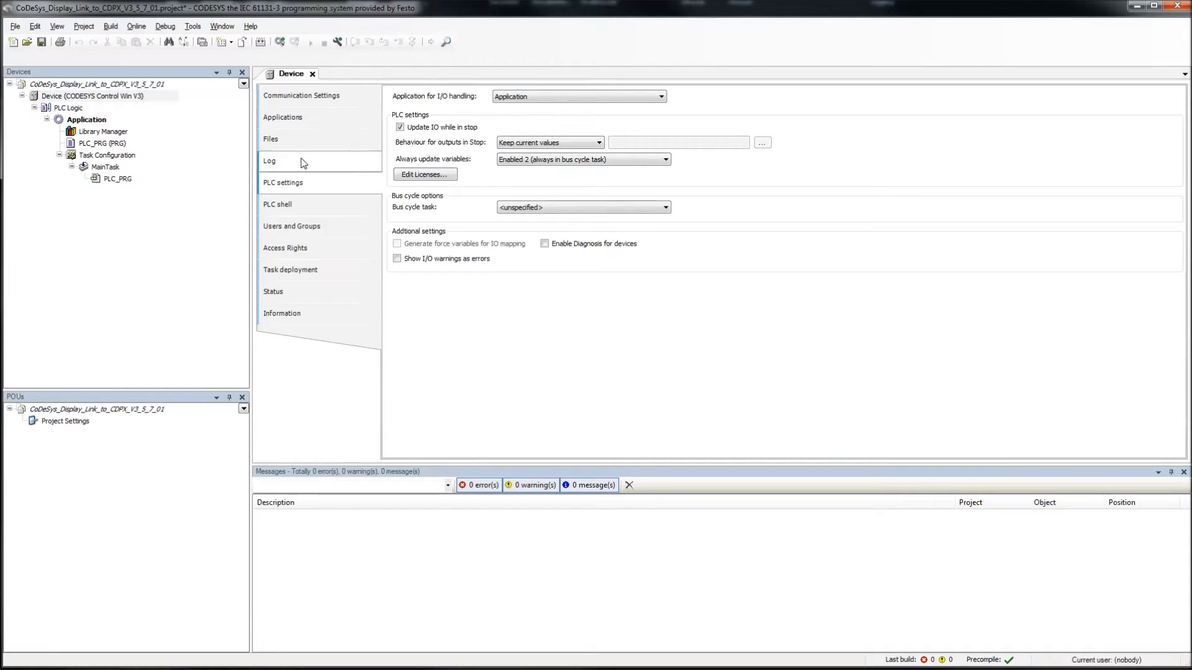
Declare the BOOL variables Steve1, Steve2 and Steve3 in PLC_PRG and save the project
double_click(105, 143)
left_click(371, 94)
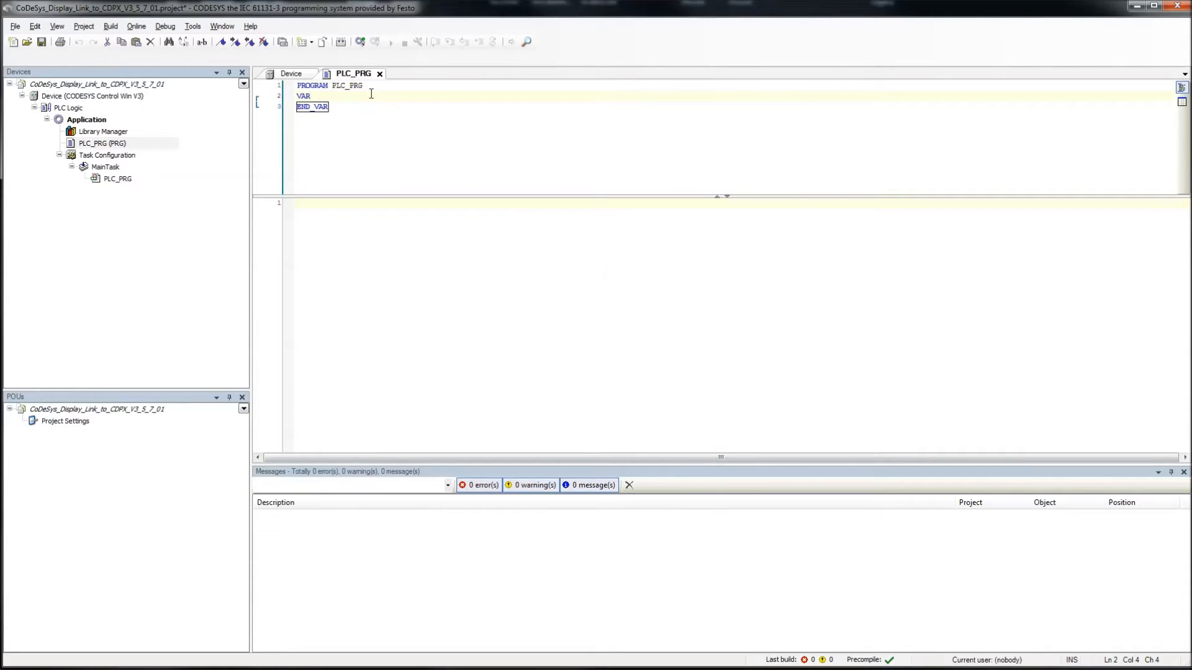
key("Return")
type("Steve1:BOOL; Steve2:BOOL; Steve3:BOOL;")
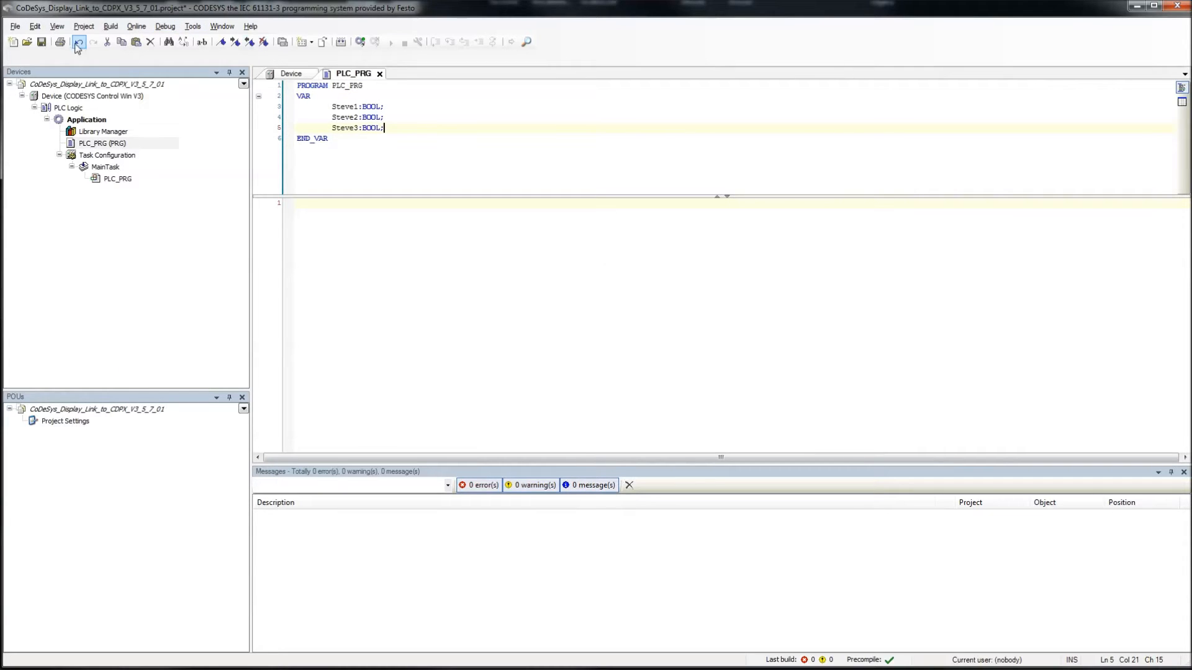
left_click(41, 42)
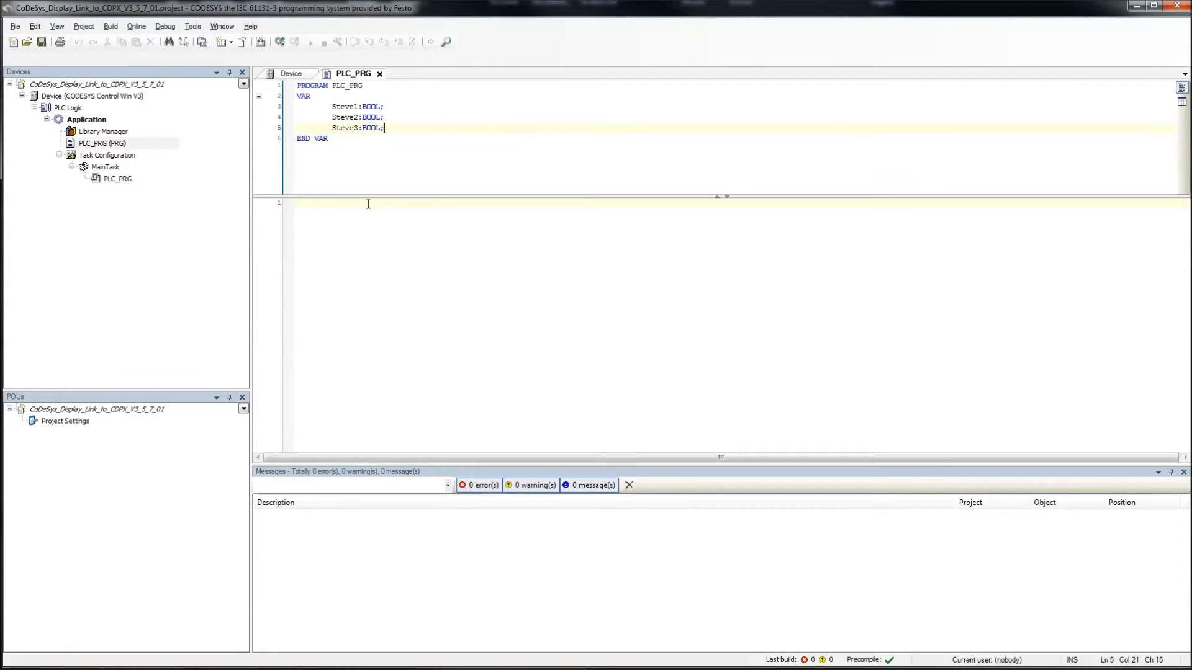
Examine the description and version of the Festo HMI CDPX device offered for the project's top level, without adding it
left_click(101, 85)
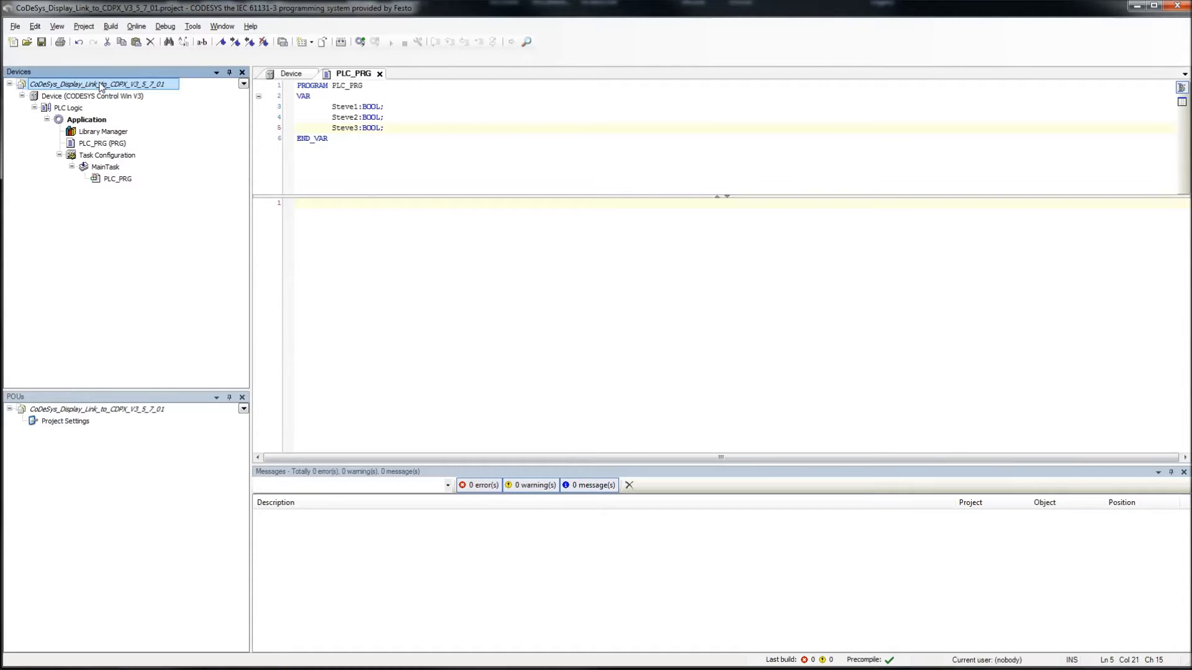
right_click(100, 87)
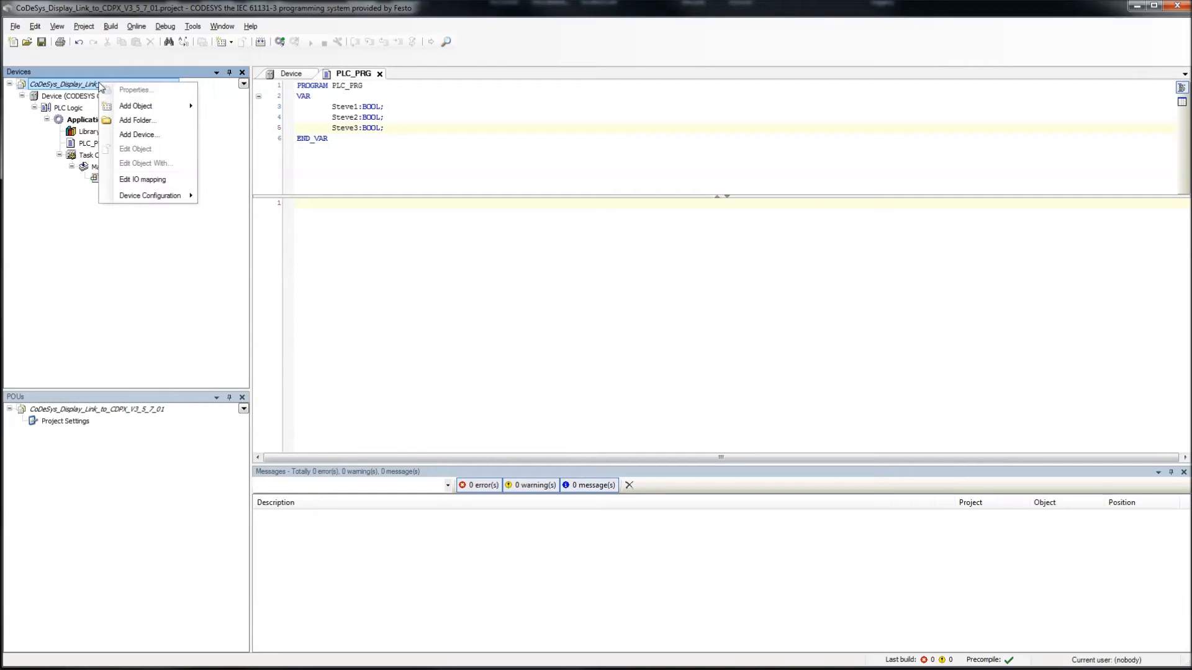
left_click(136, 134)
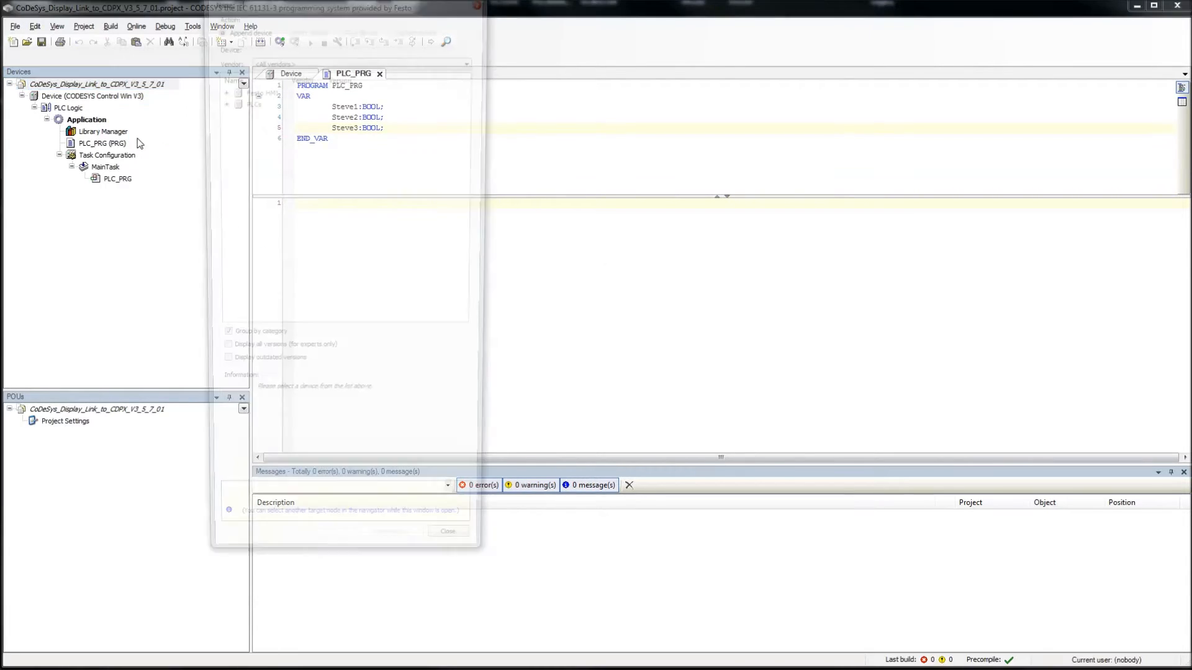
left_click_drag(398, 0, 606, 32)
double_click(440, 144)
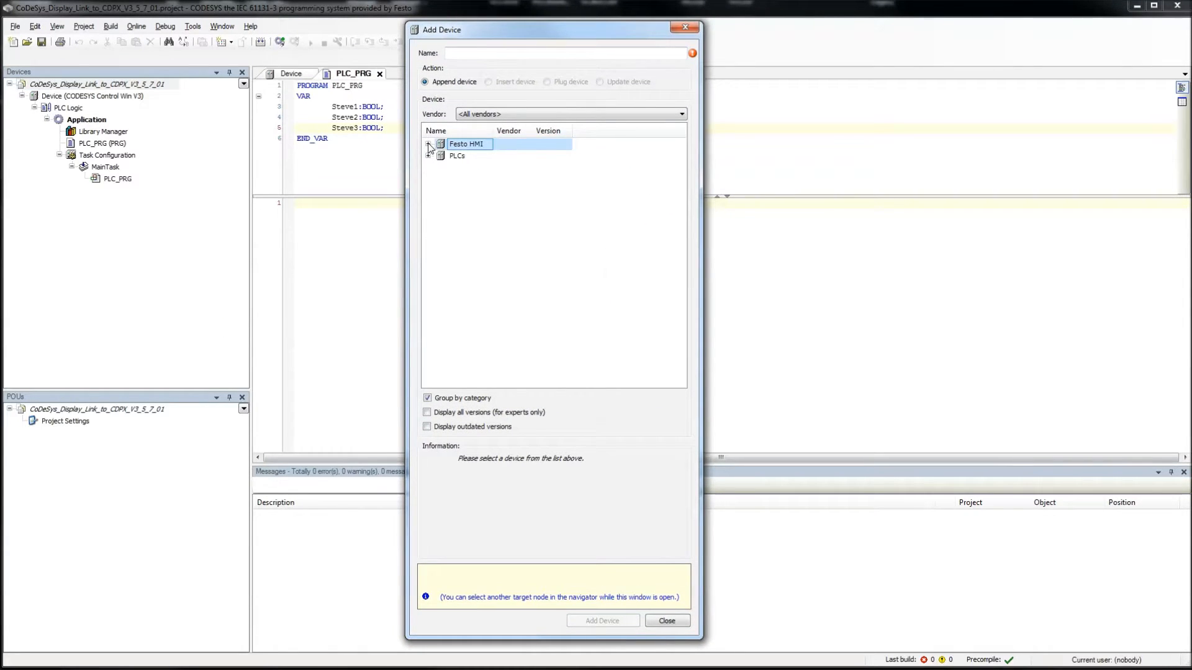
left_click(476, 157)
left_click_drag(556, 510, 439, 506)
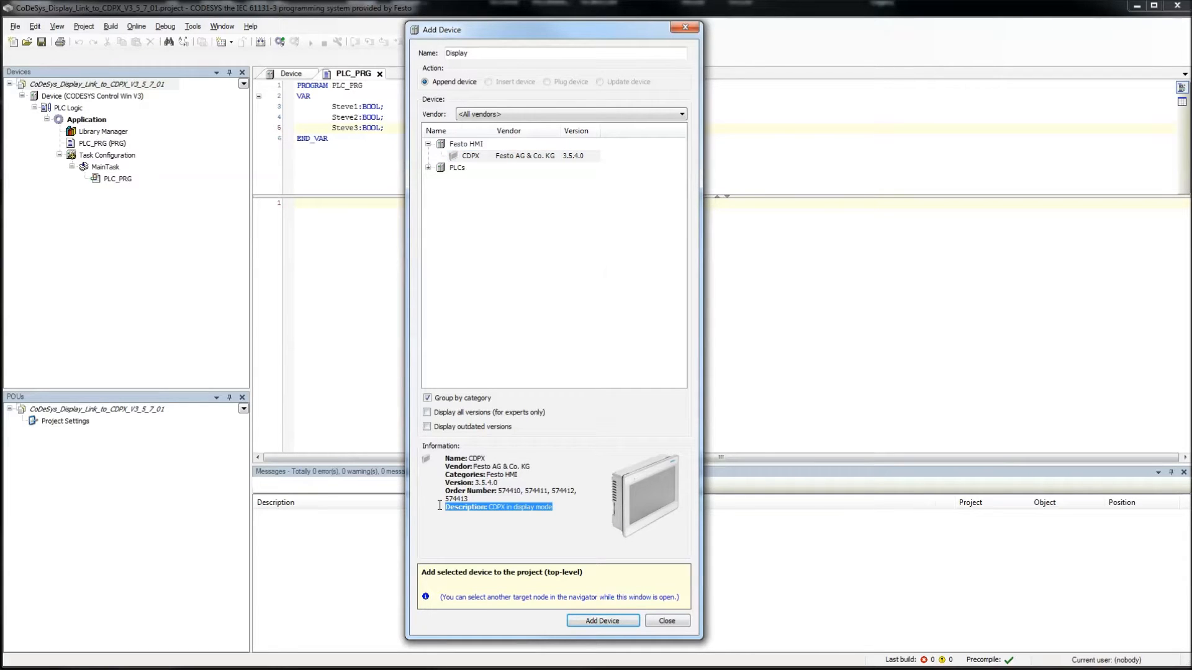
left_click(546, 158)
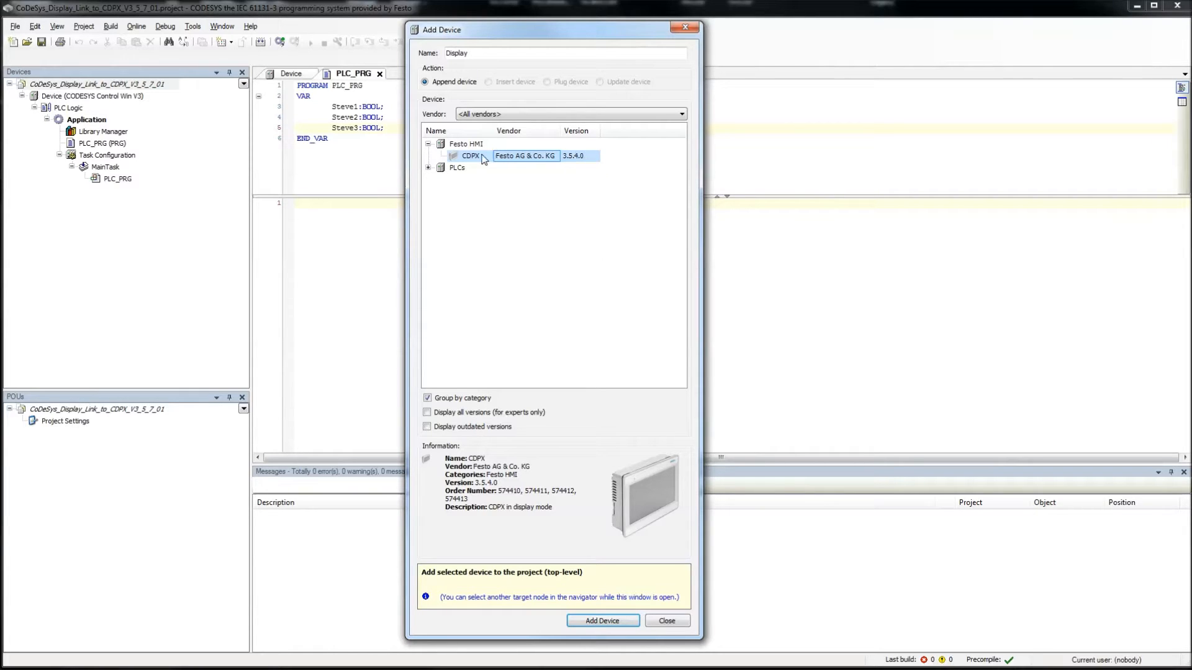
left_click_drag(580, 36, 474, 39)
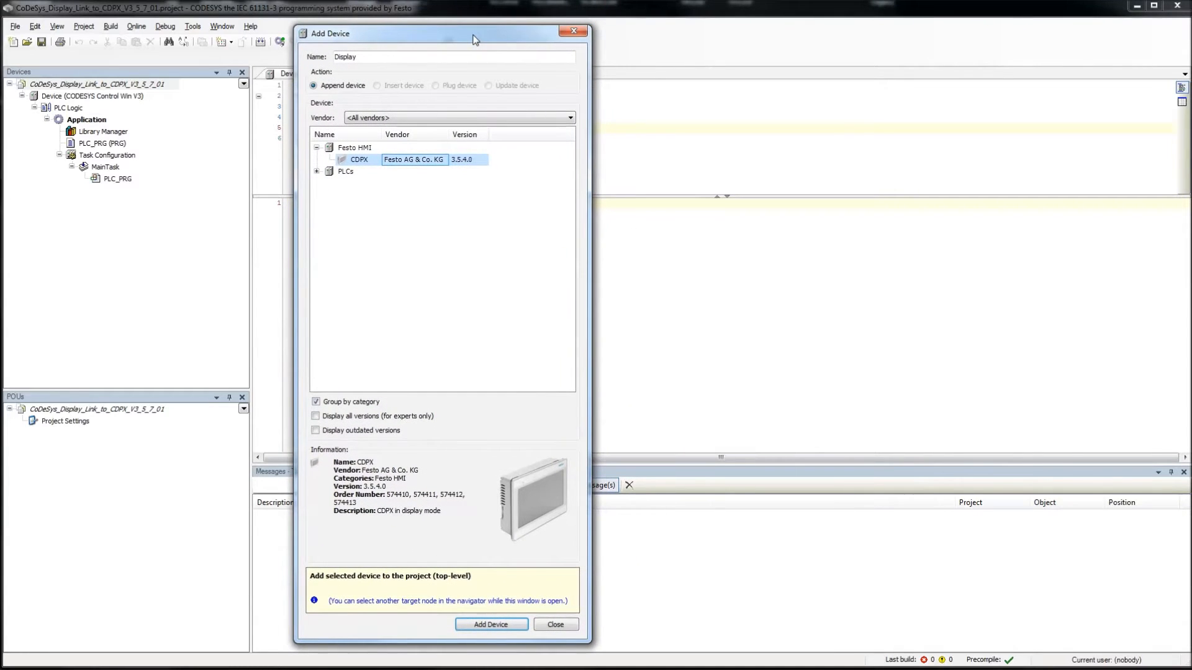
left_click(353, 149)
left_click(360, 160)
left_click(556, 625)
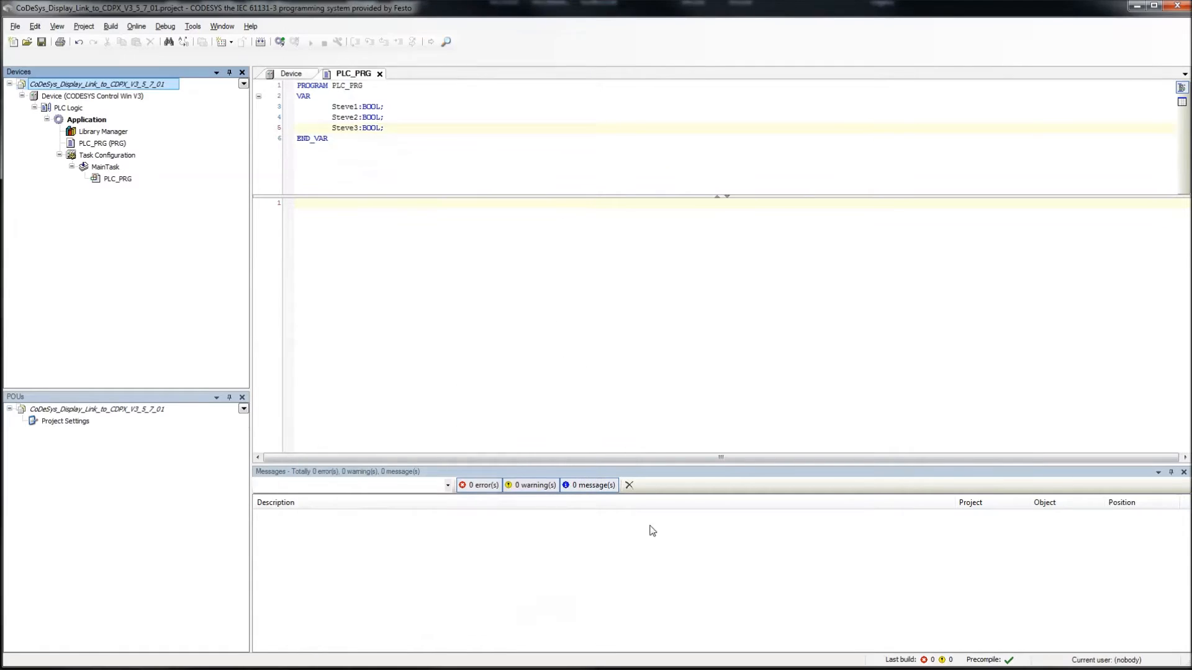
Review the installed packages and their versions in the Package Manager, including the CDPX and CPX-CEC packages
left_click(221, 26)
mouse_move(192, 31)
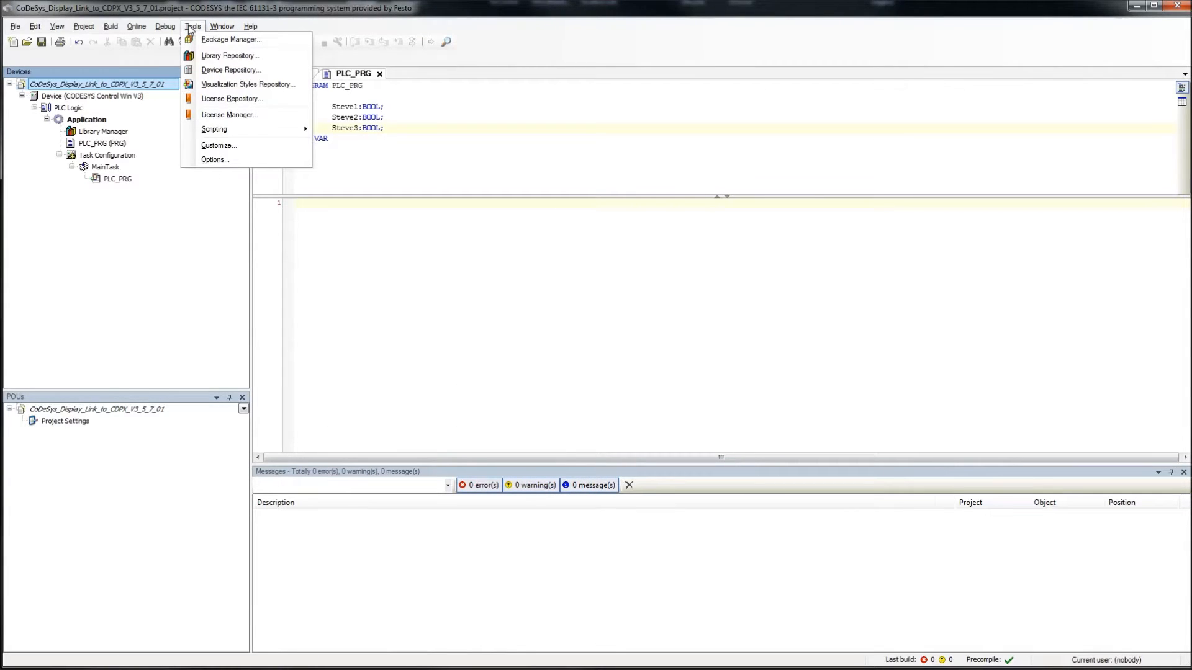
left_click(245, 40)
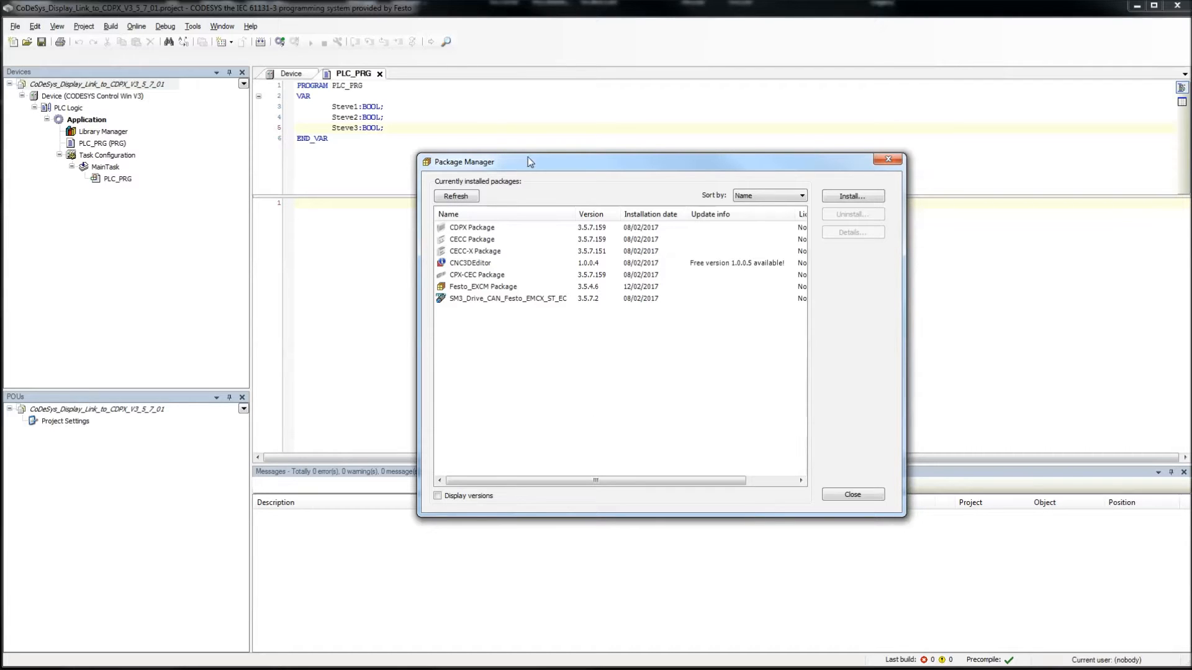
left_click(483, 277)
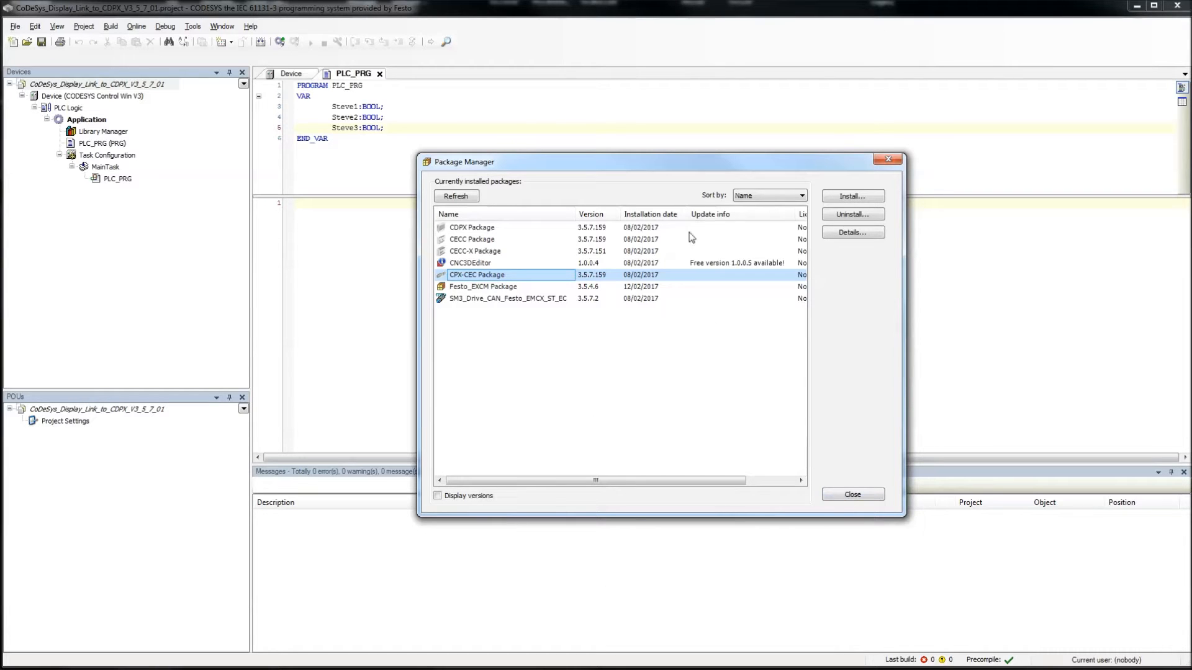
left_click_drag(630, 167, 625, 93)
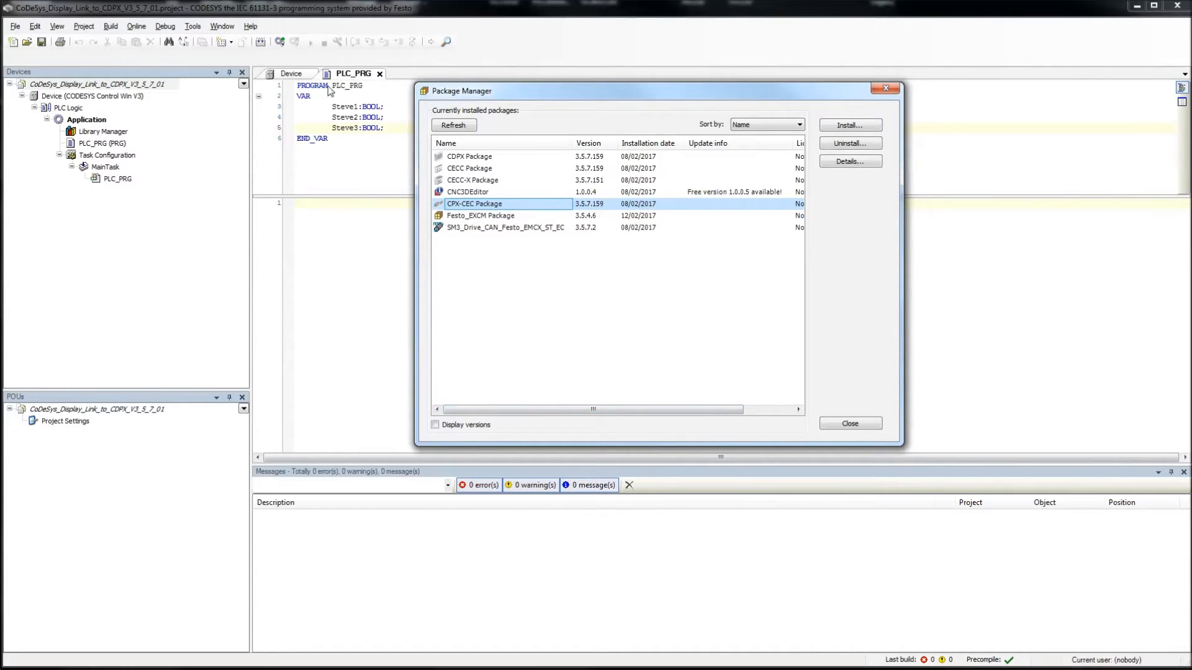
left_click_drag(711, 99, 822, 102)
left_click(962, 428)
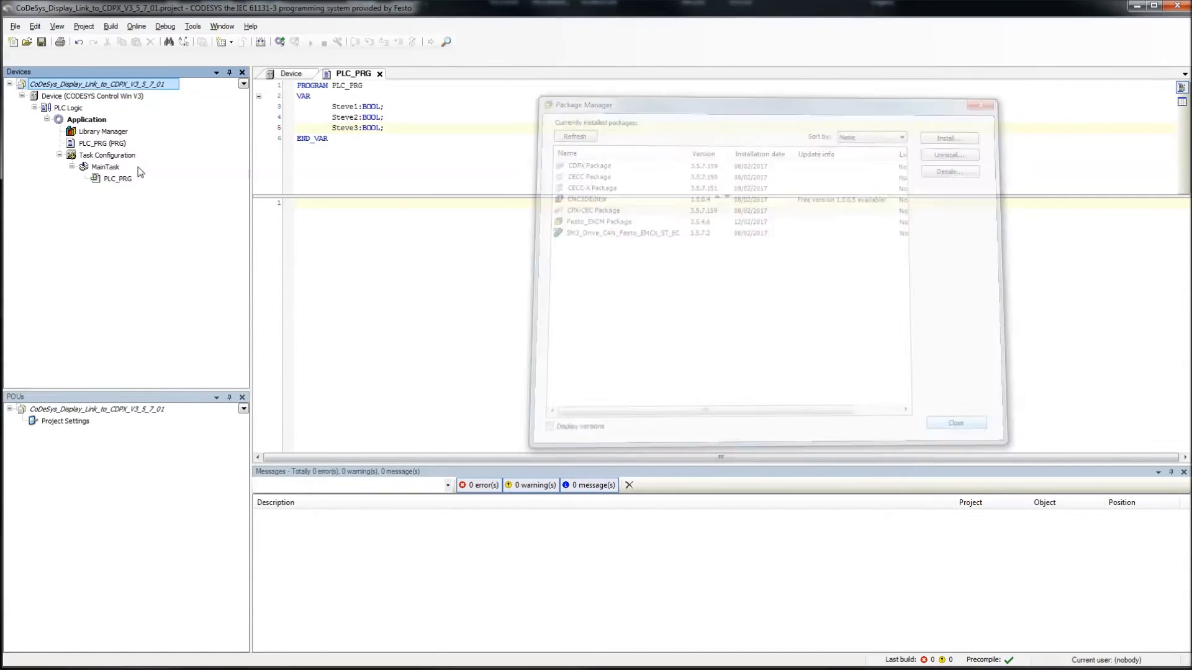
Add the Festo HMI CDPX device, version 3.5.4.0, at the project's top level under the name Display
right_click(84, 87)
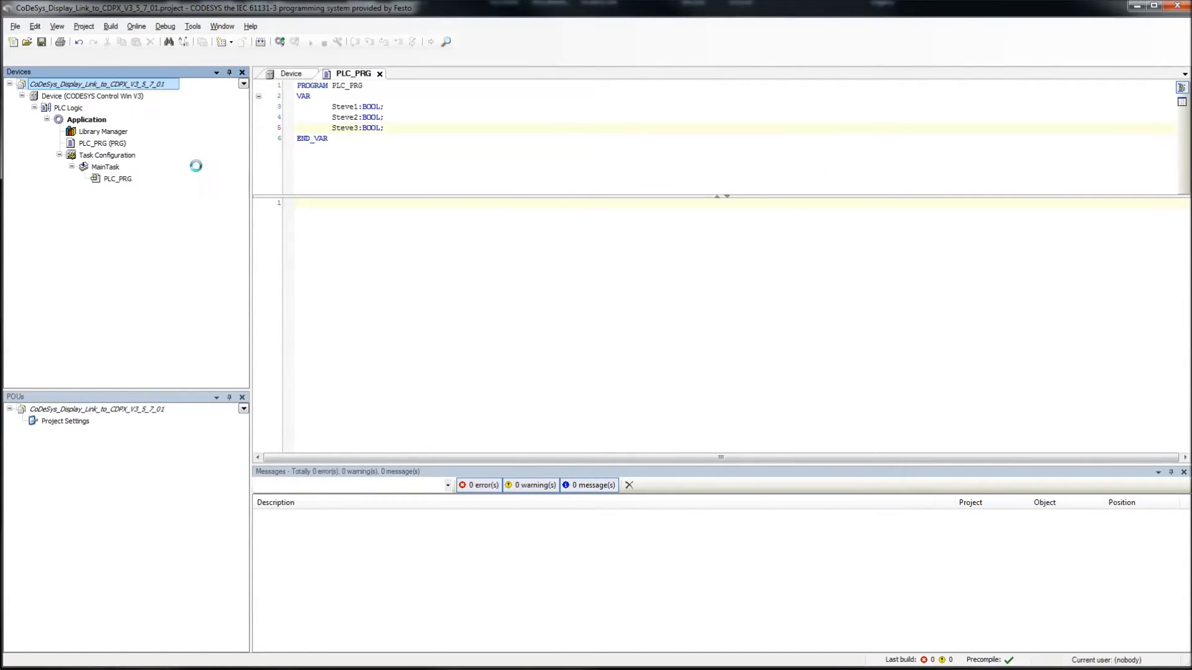
left_click(123, 138)
left_click(359, 159)
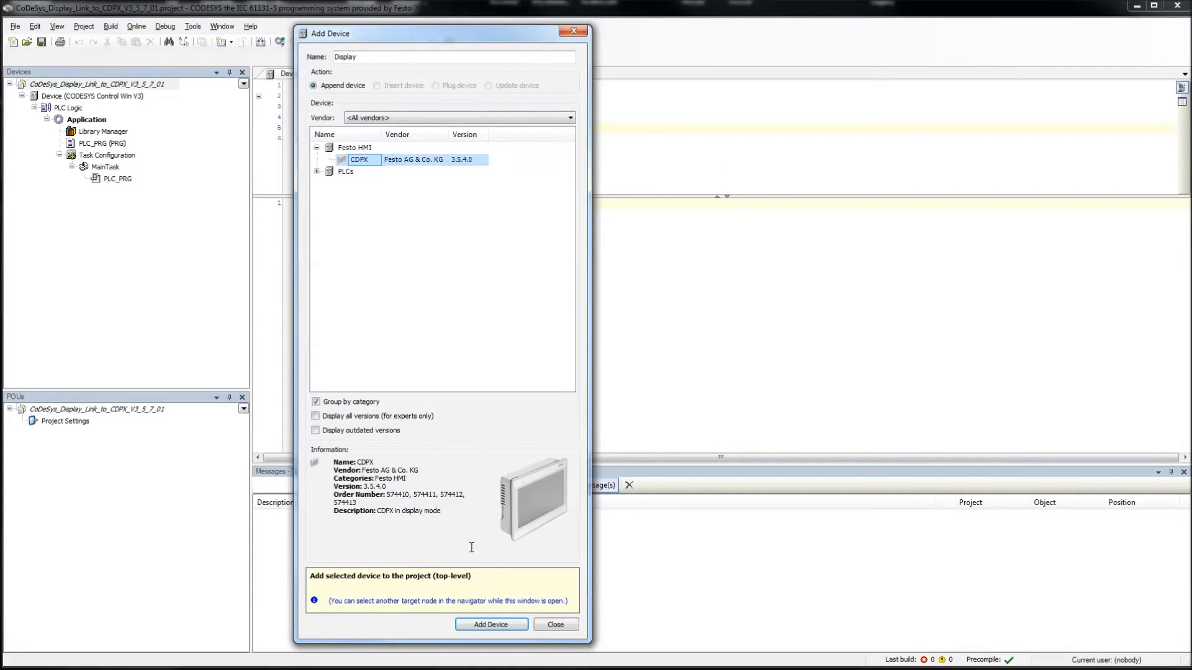
left_click(506, 627)
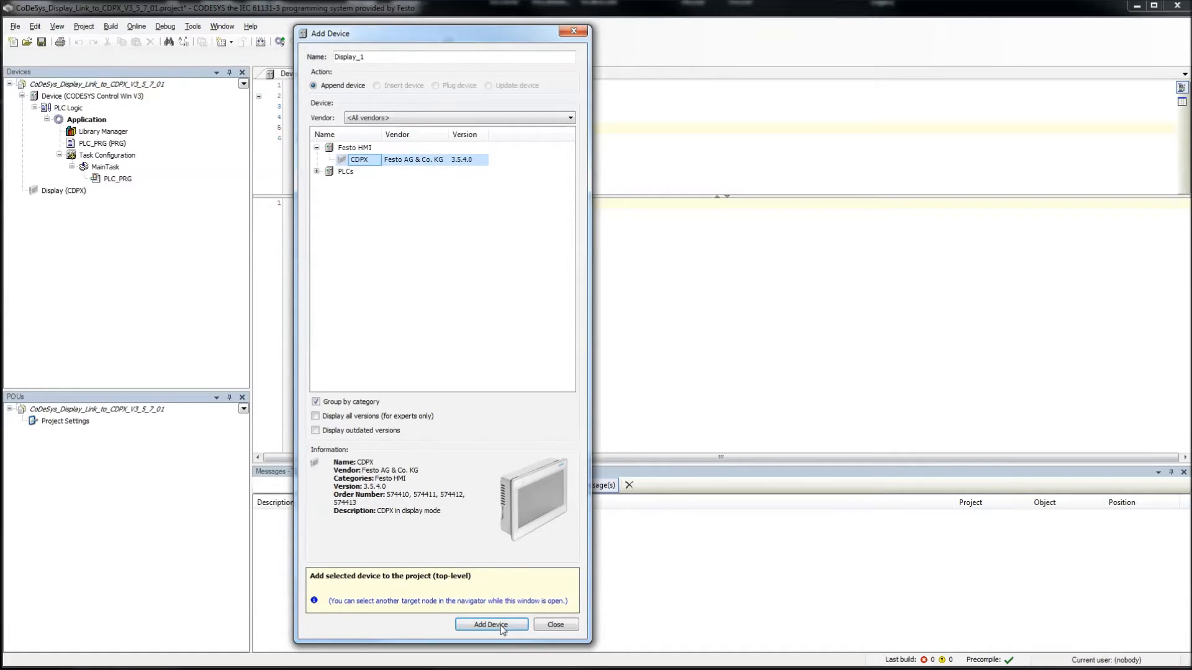
left_click(566, 625)
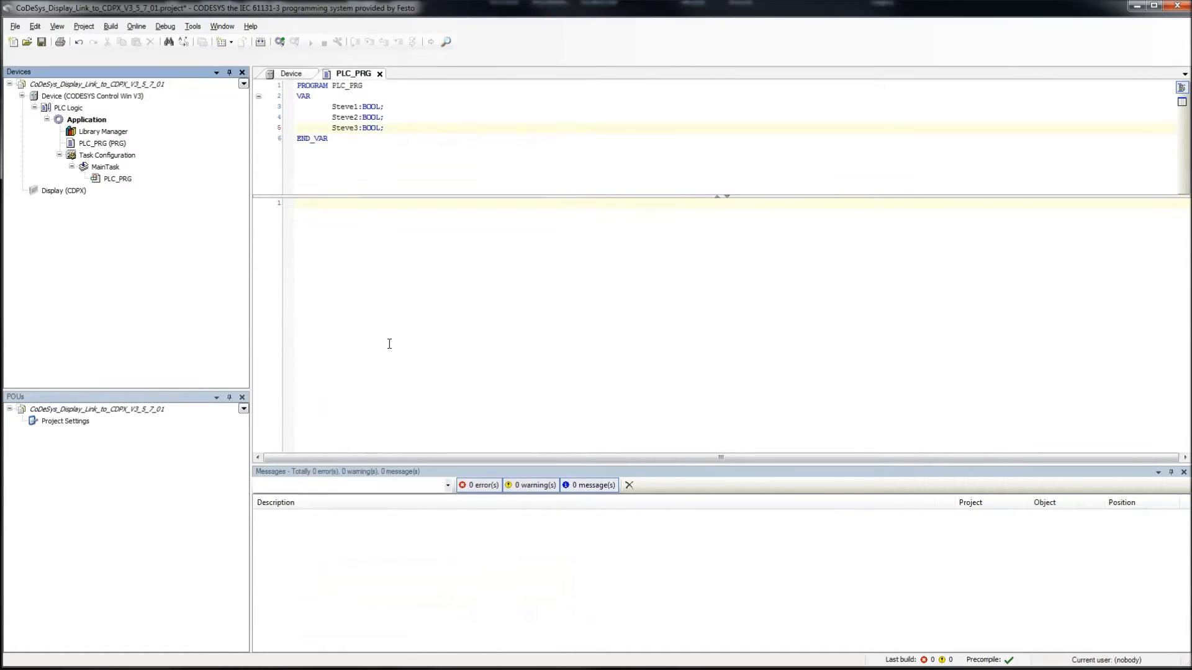
Open the Display (CDPX) configuration and set its HMI project name to CDPX_13
double_click(64, 191)
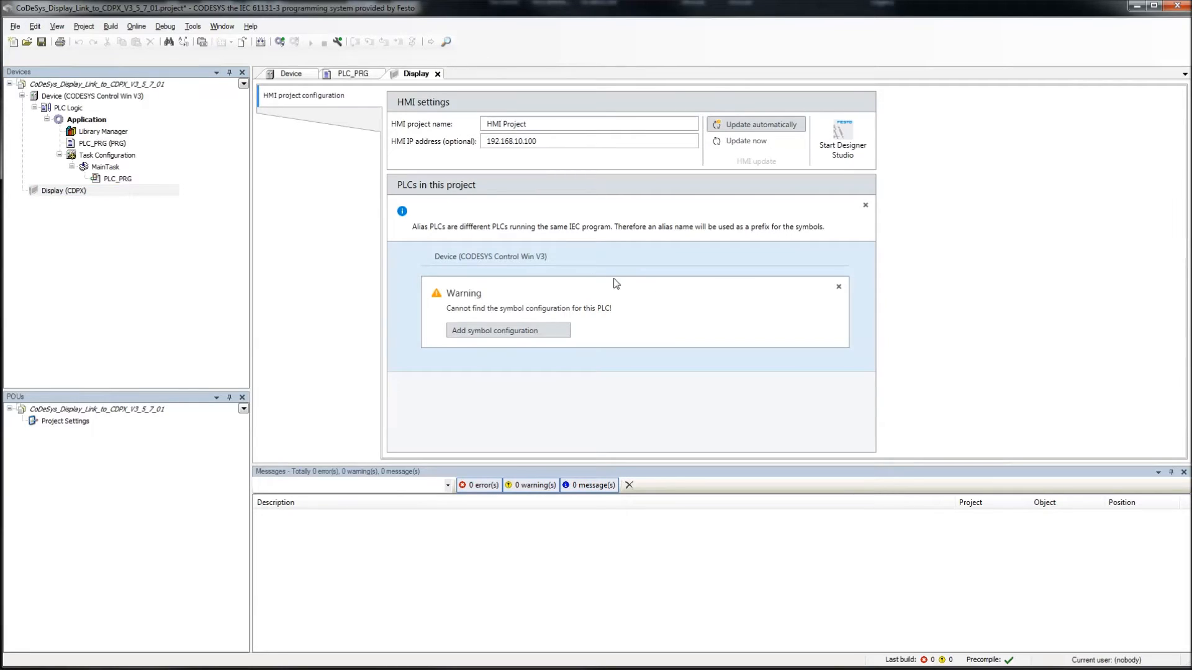
left_click(549, 129)
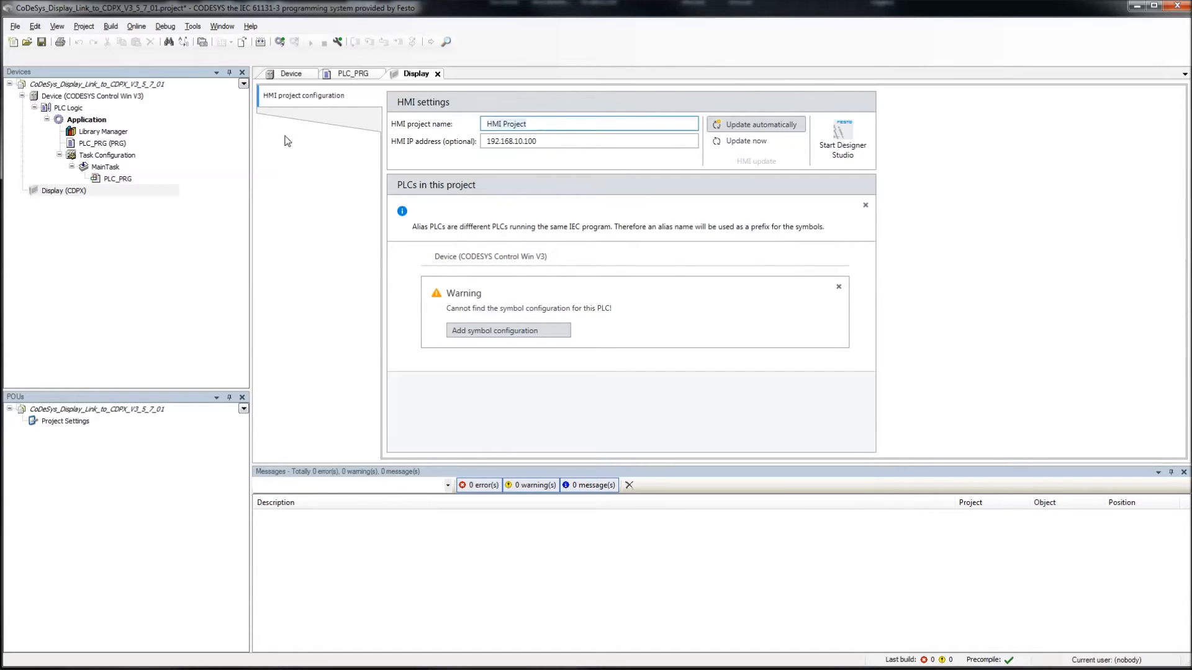
type("CDPX_13")
double_click(526, 123)
Place CODESYS and Total Commander side by side, and widen Total Commander's file pane and Name column to show full file names
left_click(1156, 9)
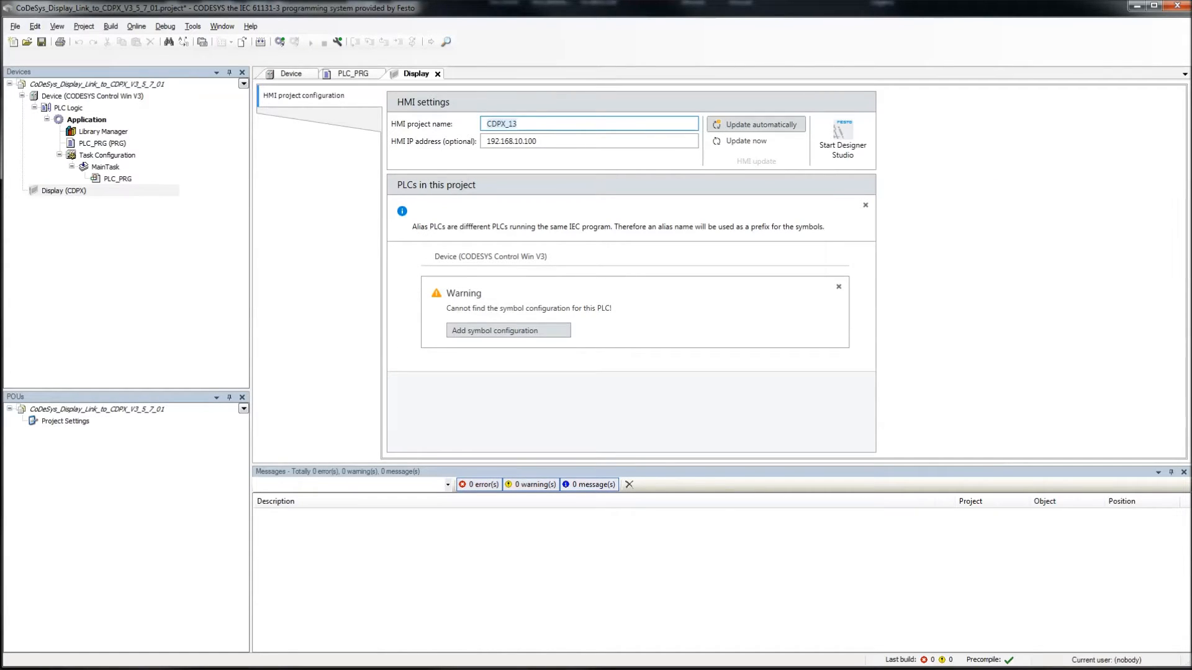
left_click_drag(1188, 175, 700, 179)
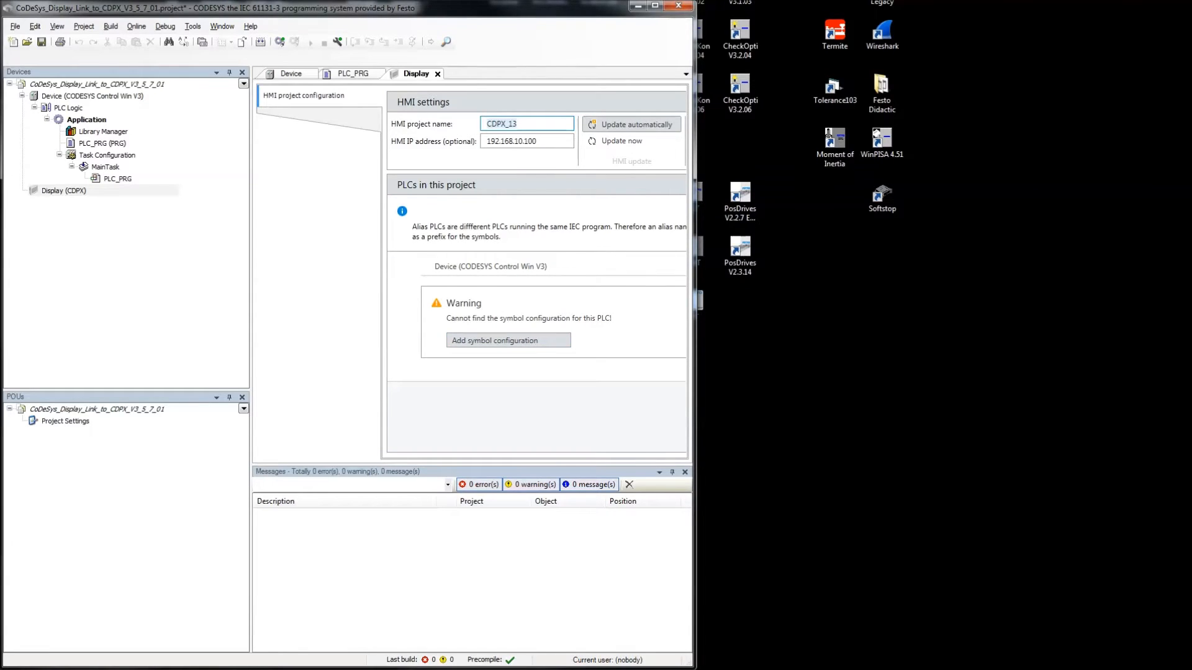
key("alt+Tab")
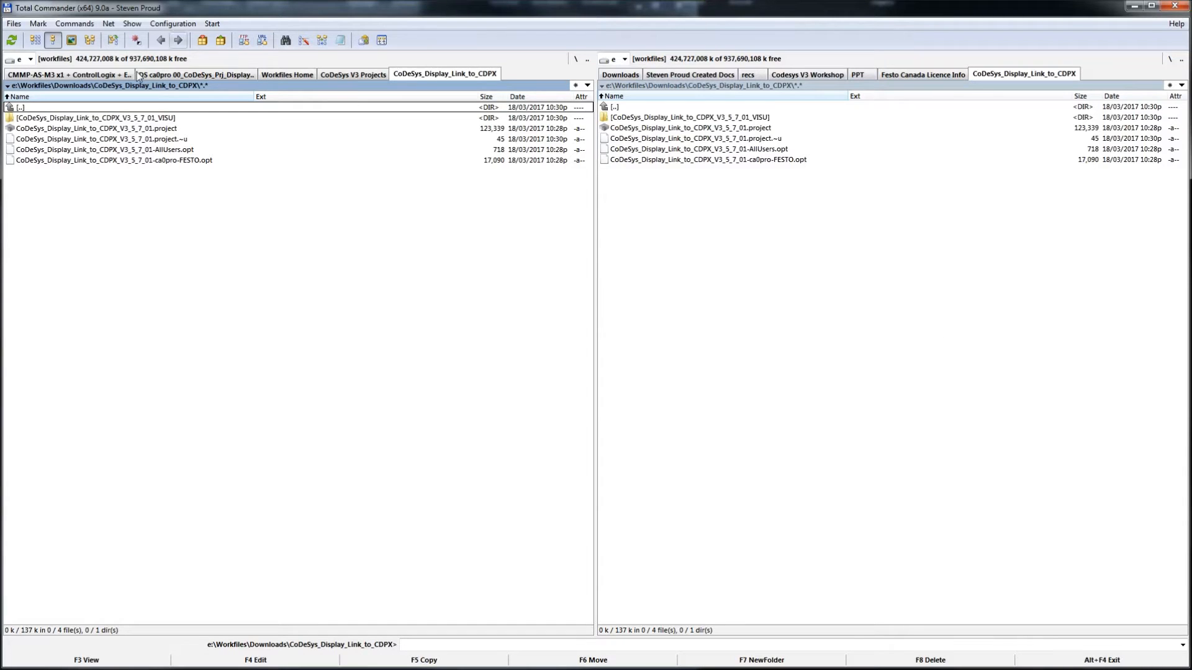
left_click_drag(3, 158, 702, 162)
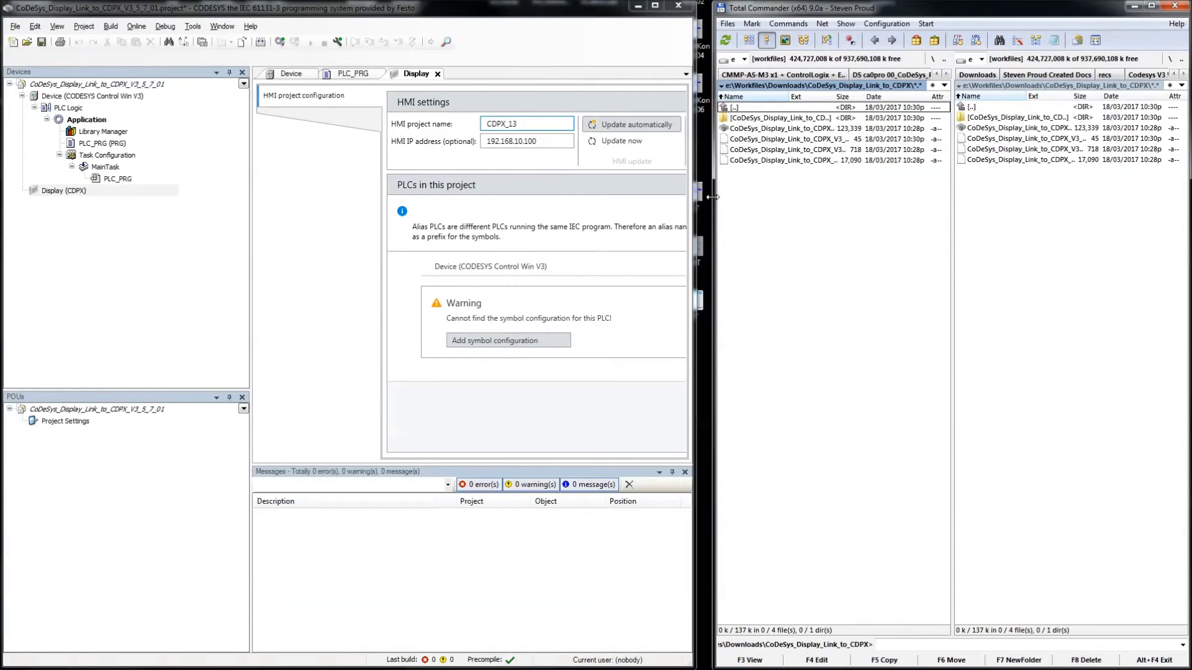
left_click_drag(946, 218, 1144, 236)
left_click(799, 120)
left_click_drag(777, 97, 909, 96)
left_click(823, 129)
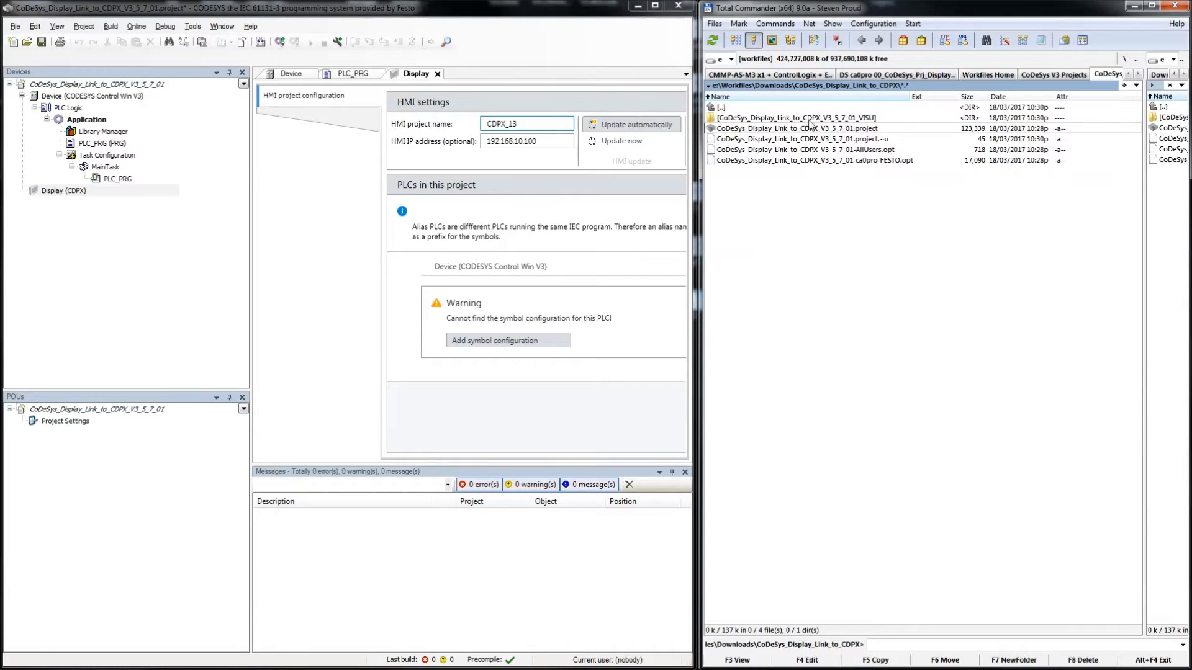
Delete the Display (CDPX) device and the CoDeSys_Display_Link_to_CDPX_V3_5_7_01_VISU folder, and save the project
left_click(54, 191)
key("Delete")
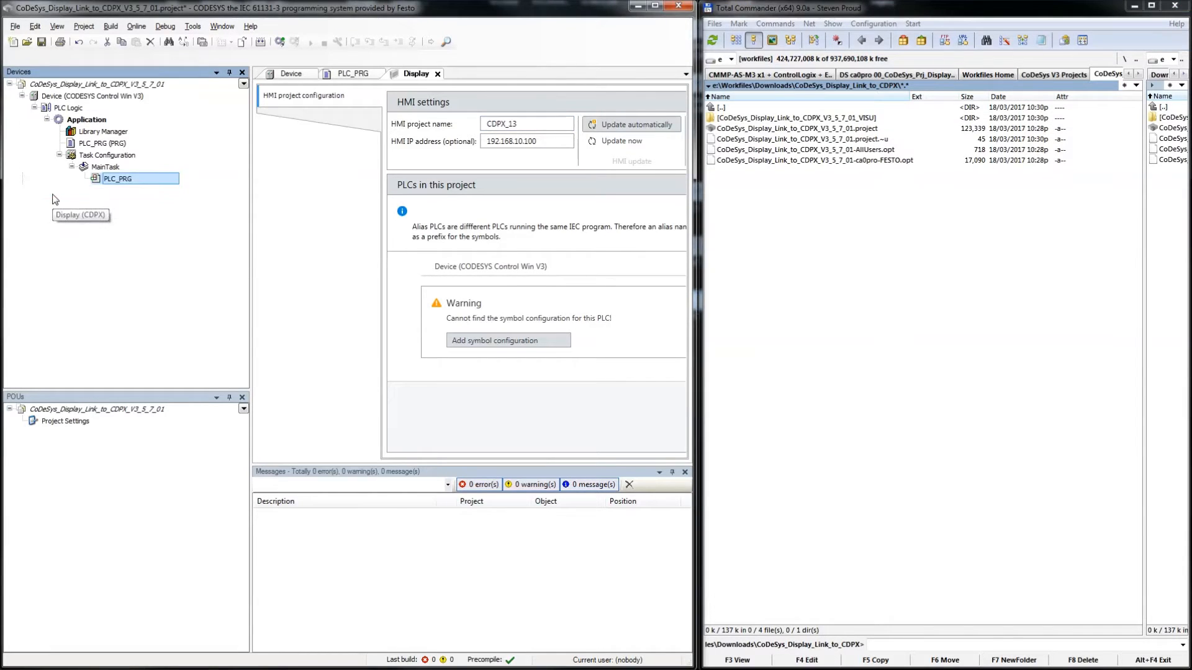
left_click(803, 130)
left_click(780, 119)
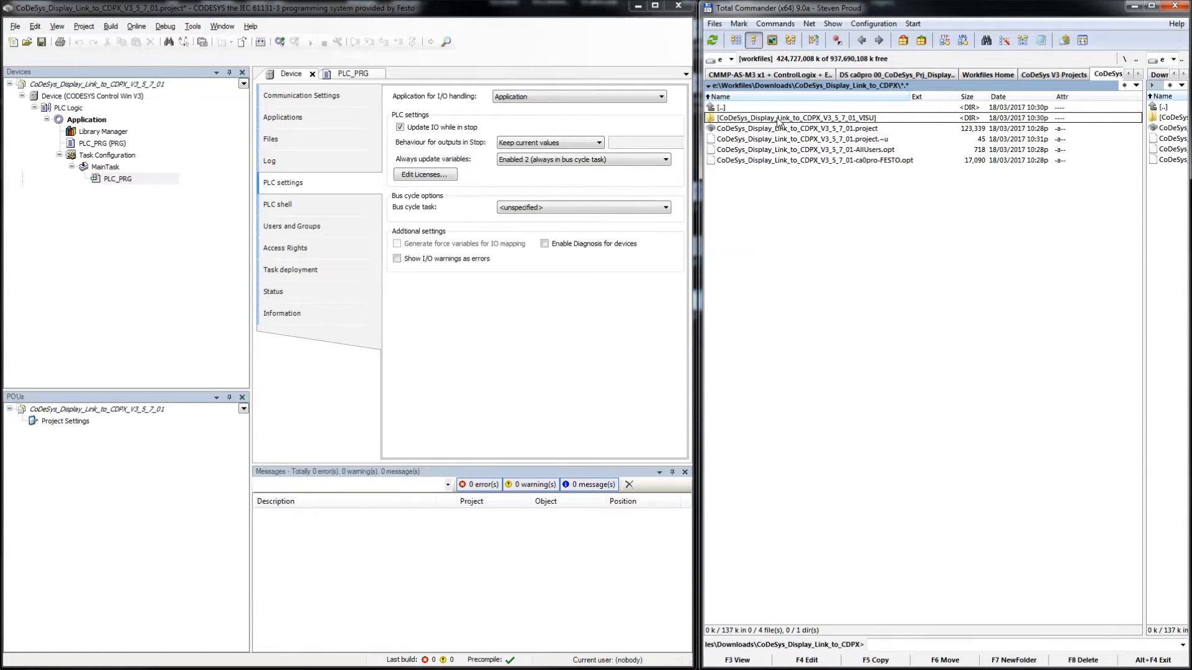
key("Delete")
left_click(724, 397)
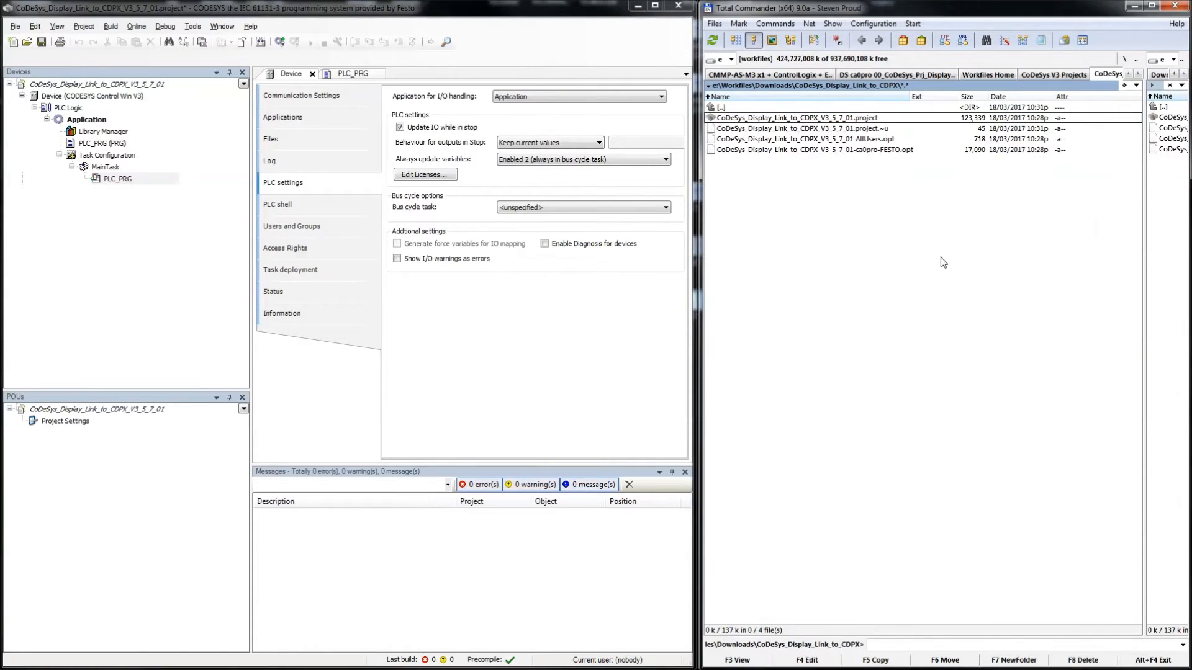
left_click(829, 140)
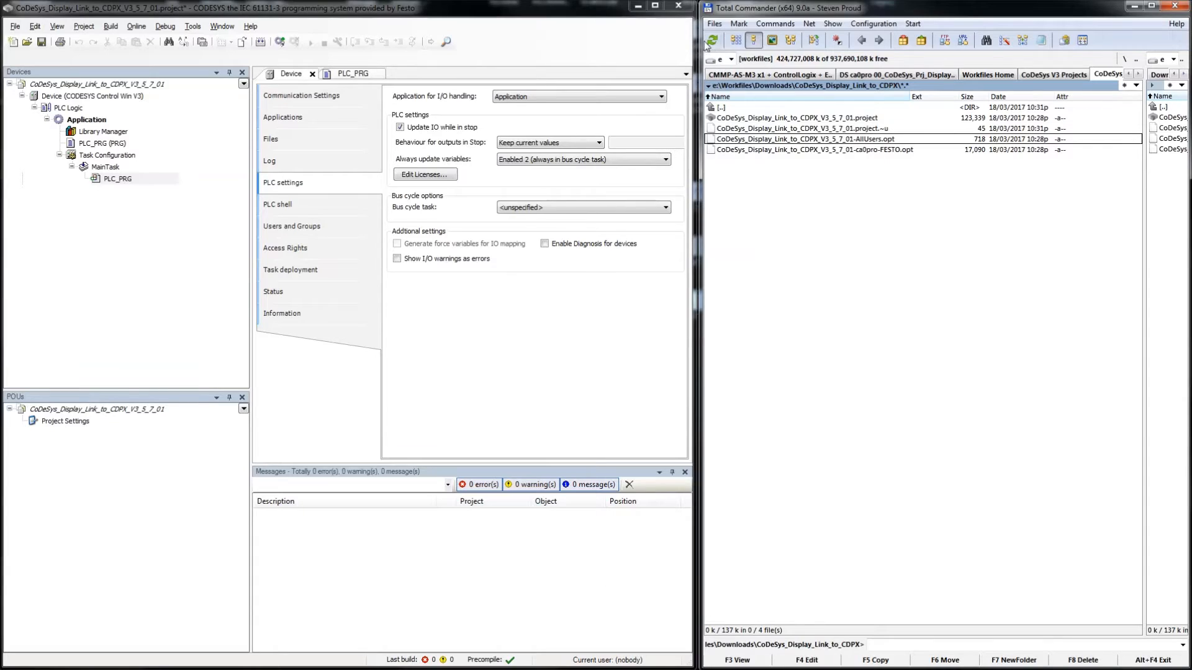
left_click(42, 42)
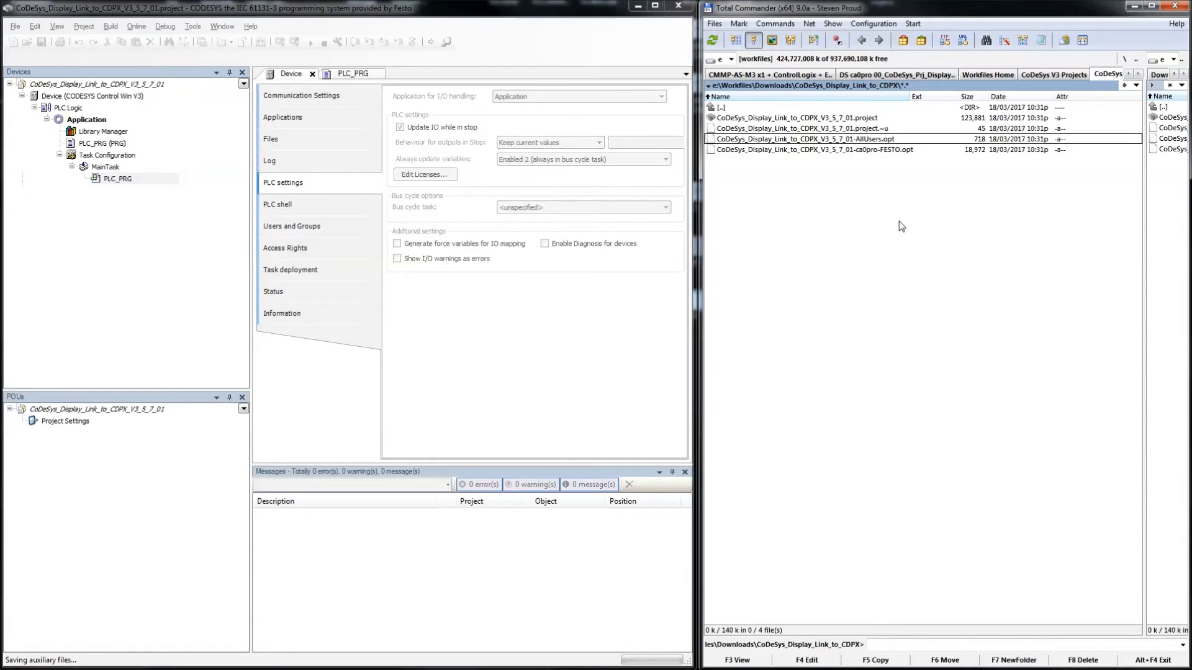
Append the Festo HMI CDPX device to the top-level project with the name Display and save the project
left_click(140, 86)
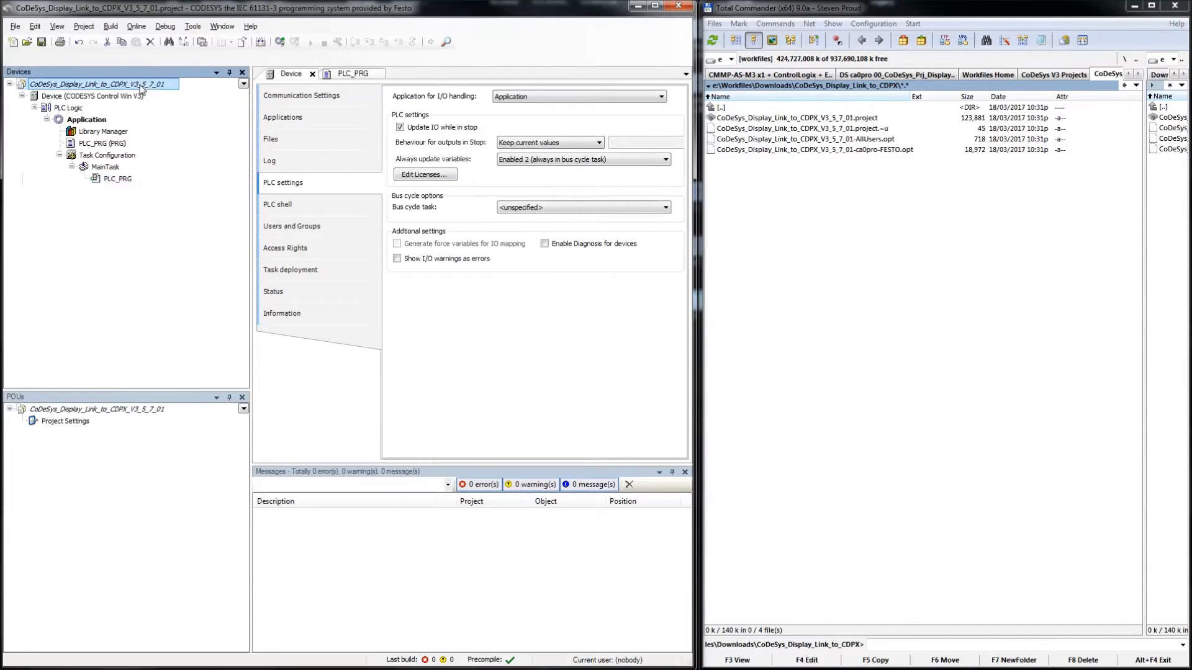
right_click(140, 86)
left_click(189, 137)
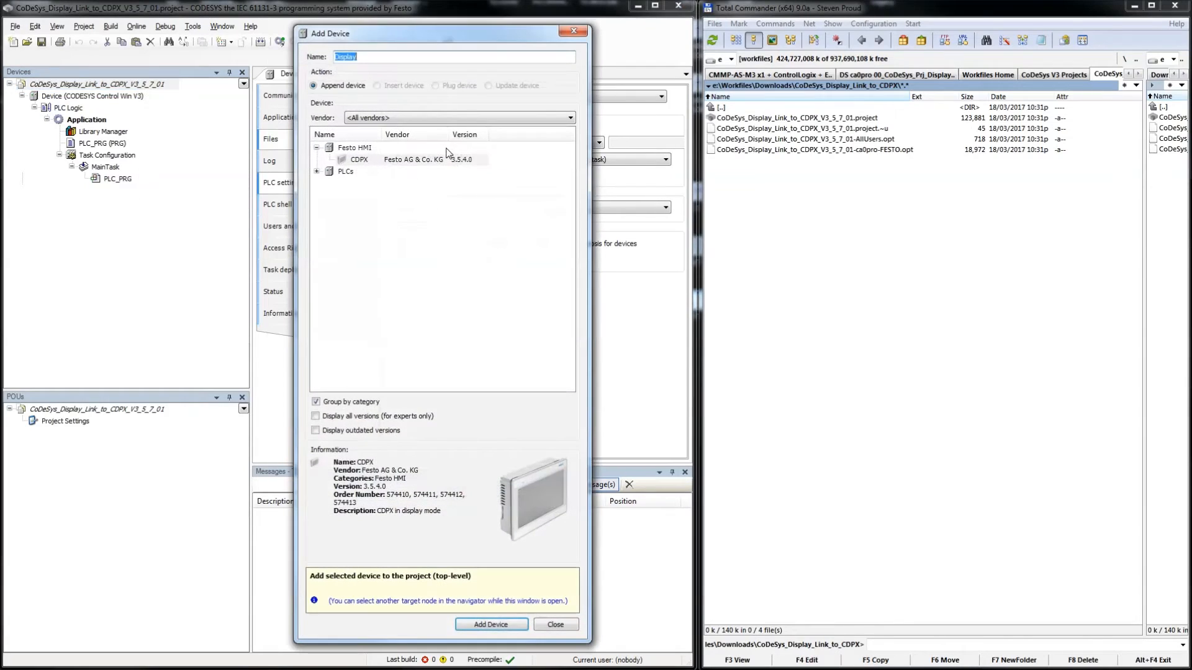
left_click(392, 161)
left_click(489, 624)
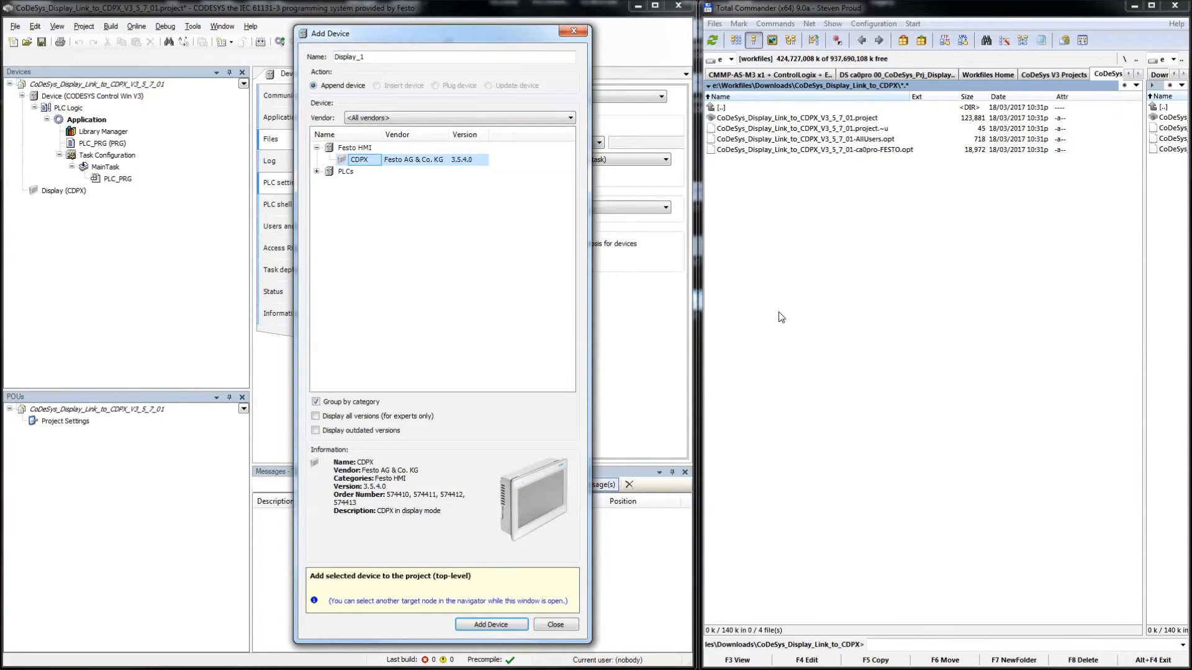
left_click(555, 624)
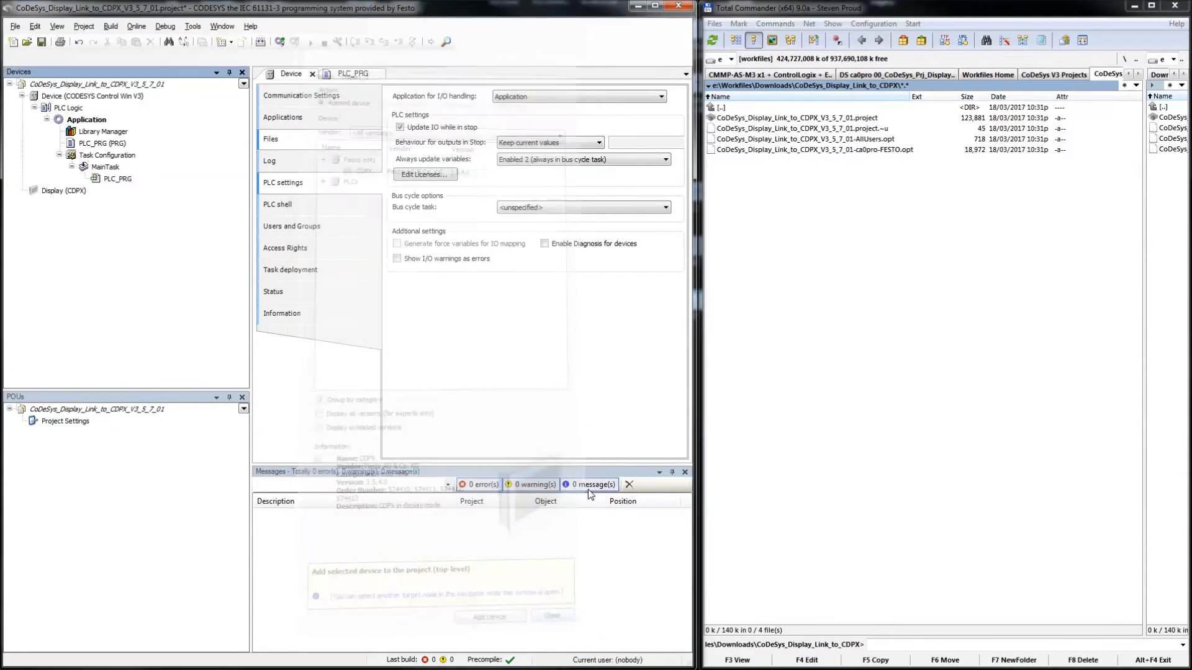
left_click(951, 266)
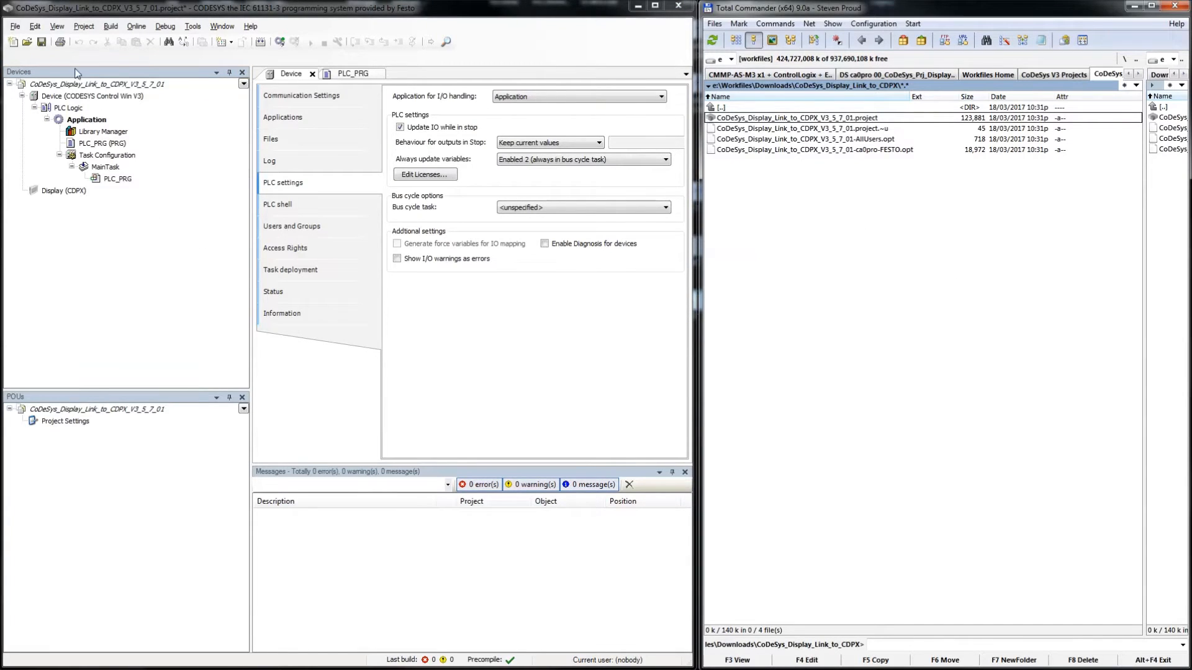
left_click(42, 42)
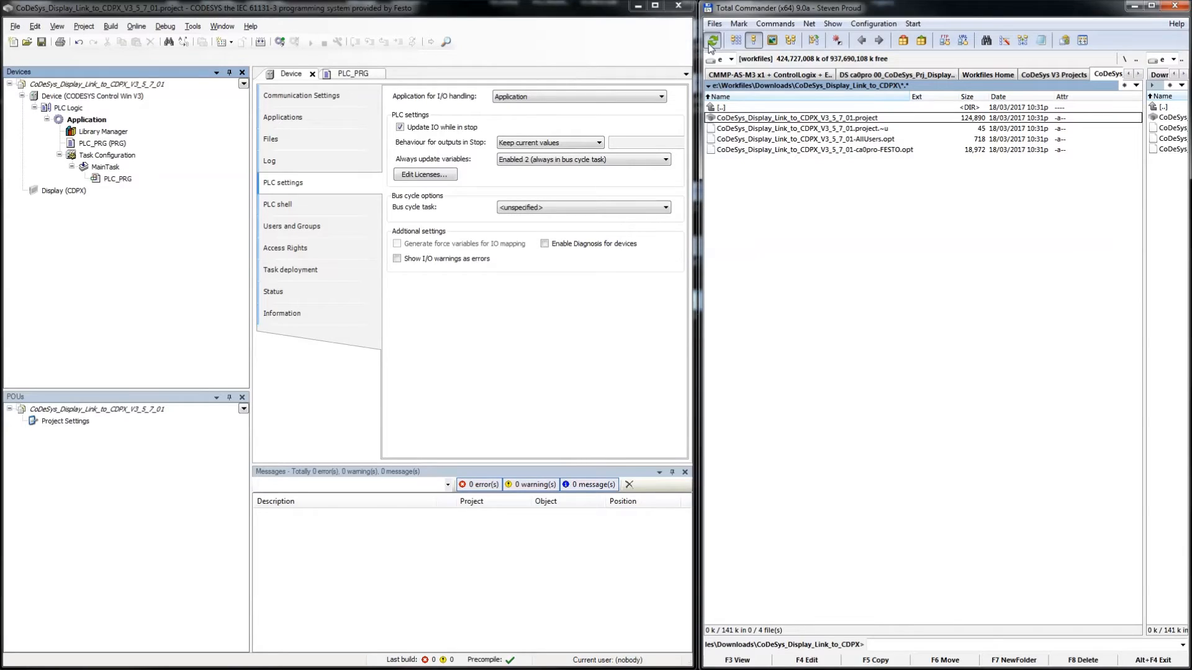
Open the Display (CDPX) configuration and check the contents of the project's _VISU folder in Total Commander
double_click(64, 191)
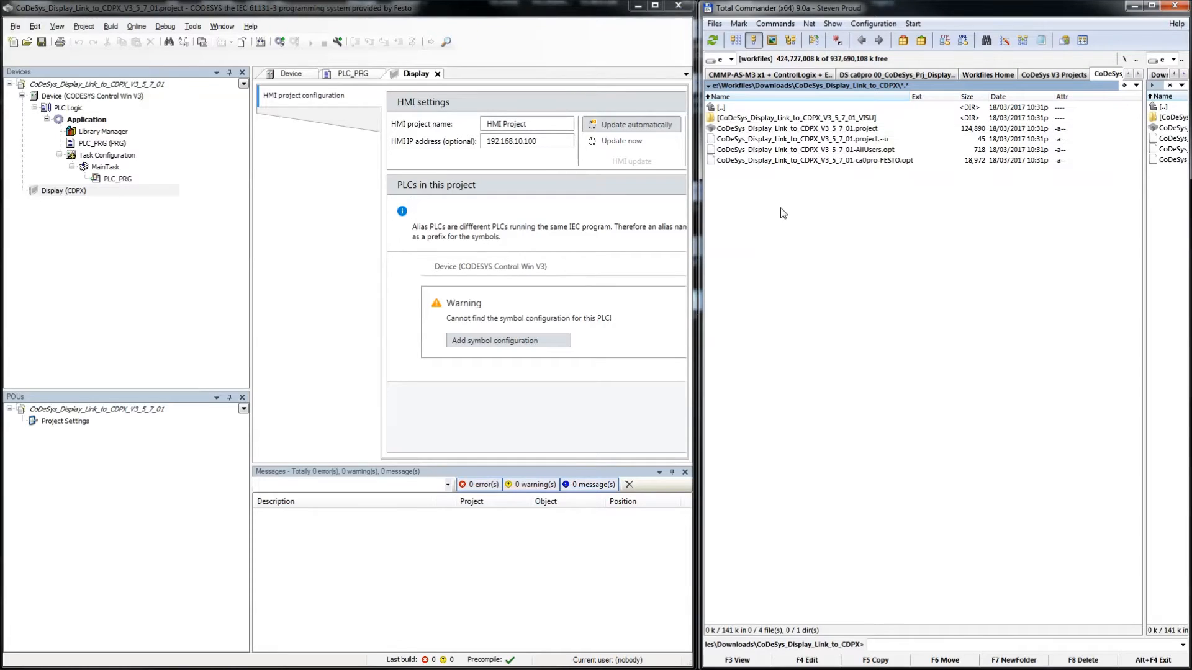
left_click(852, 119)
double_click(852, 119)
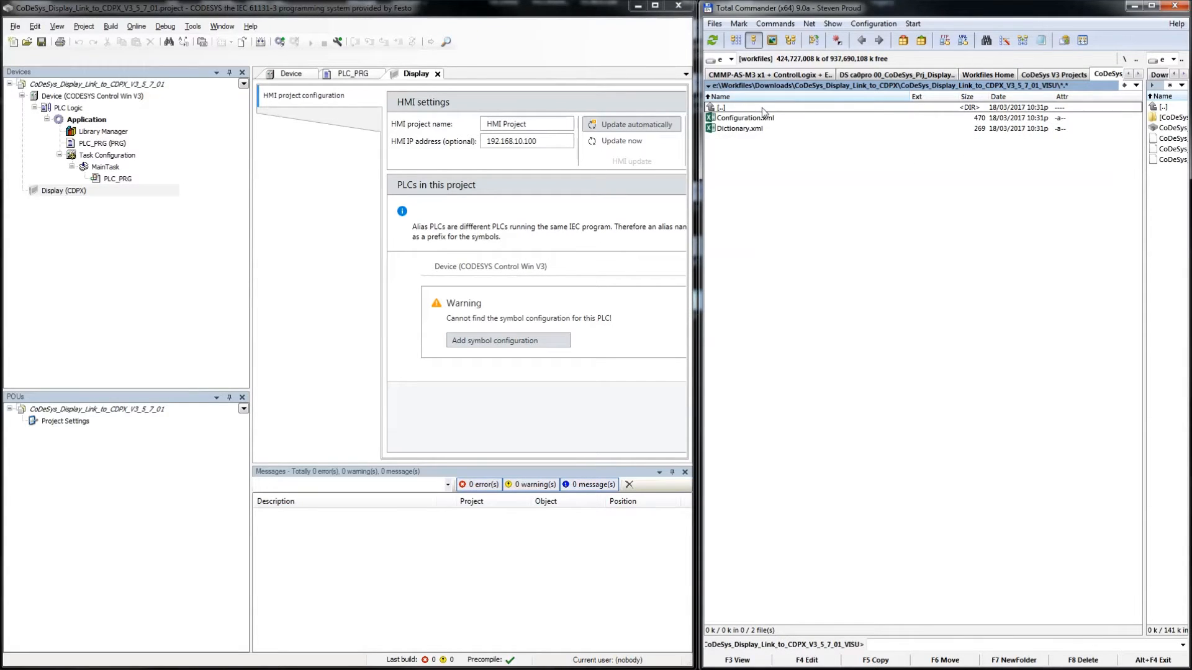
double_click(740, 108)
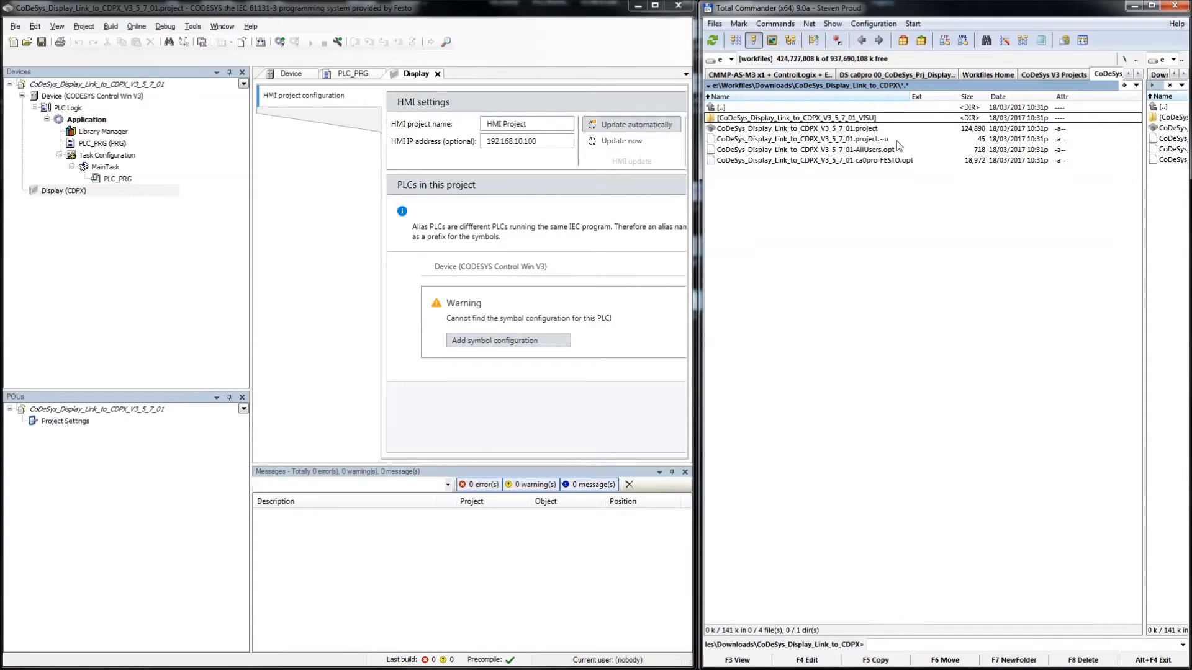
Set the display's HMI project name to CDPX_13 and widen the CODESYS window to the full screen width
left_click(504, 127)
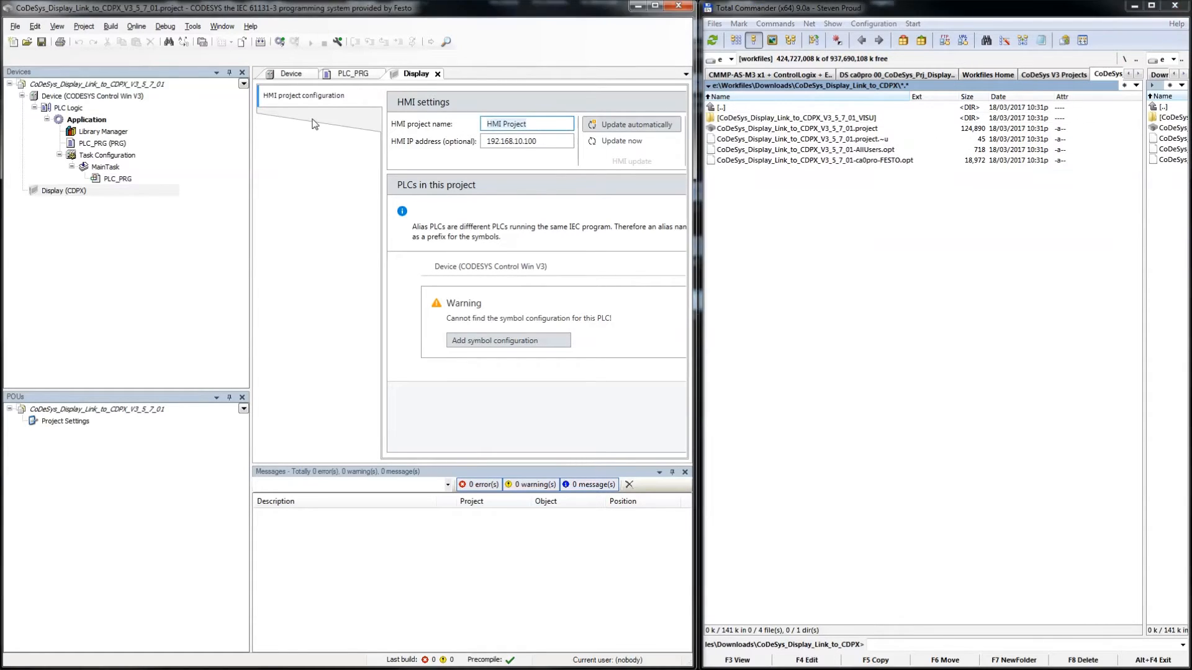
type("CDPX_13")
left_click_drag(690, 237, 1184, 263)
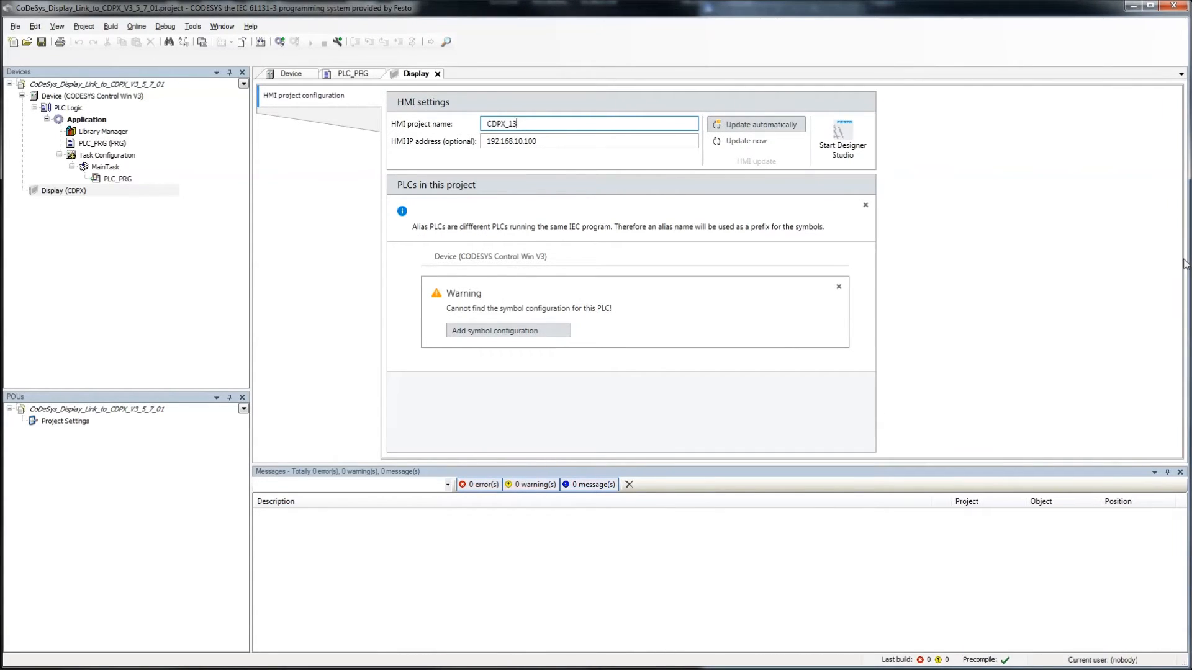
Dismiss the alias PLC note and add the missing symbol configuration for the CODESYS Control Win V3 device
left_click(555, 141)
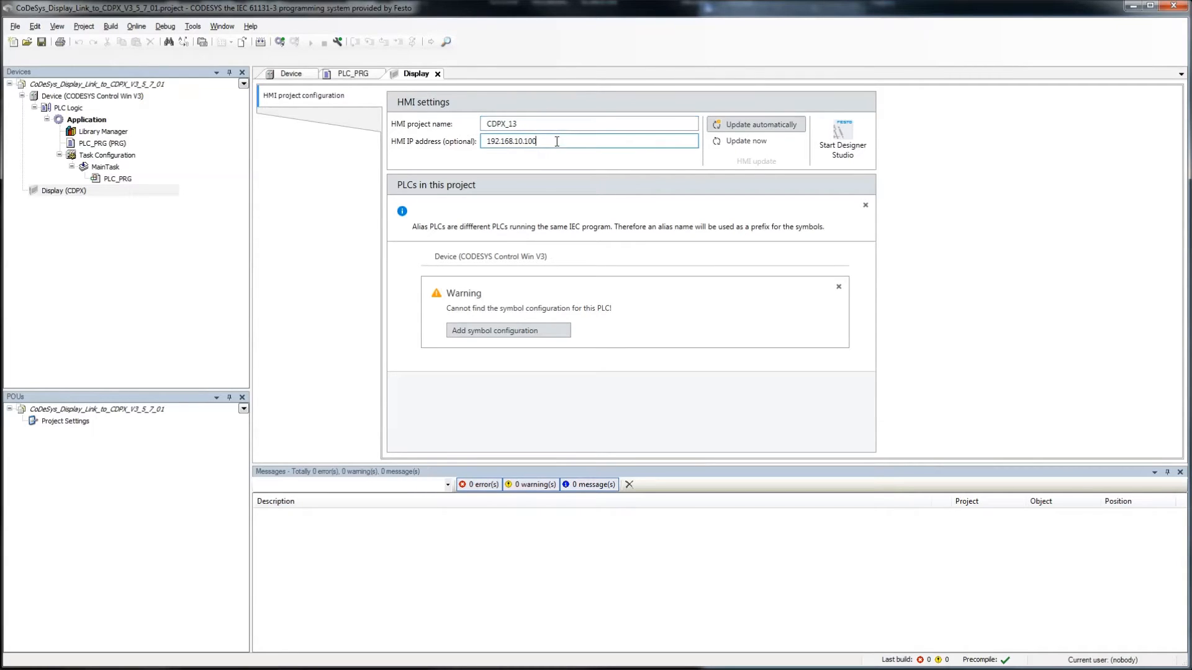
left_click(865, 205)
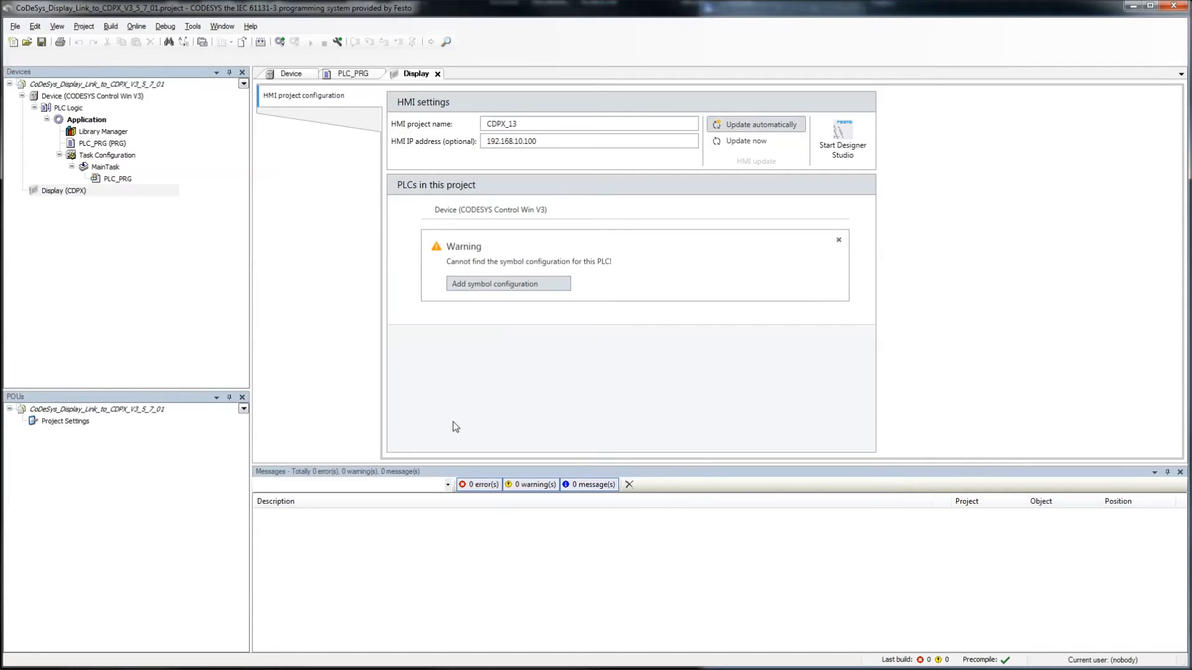
left_click(499, 284)
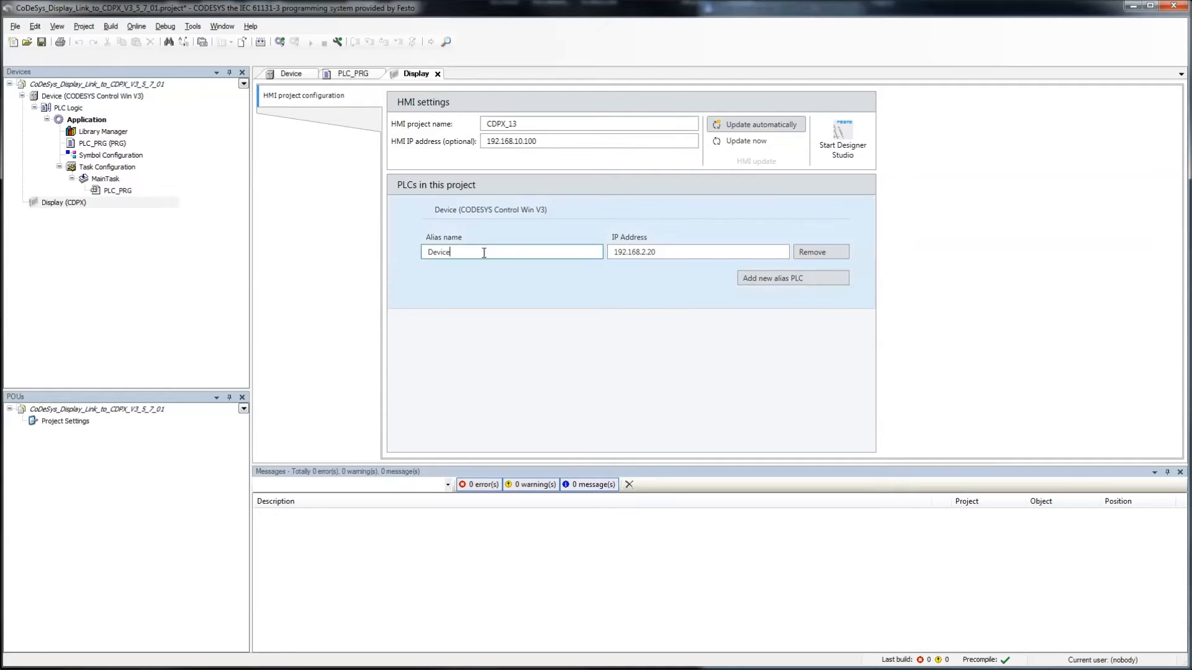
Set the linked PLC's alias name to PLC_DeviceName and its IP address to 127.0.0.1
left_click_drag(484, 252, 70, 239)
type("PLC_Device")
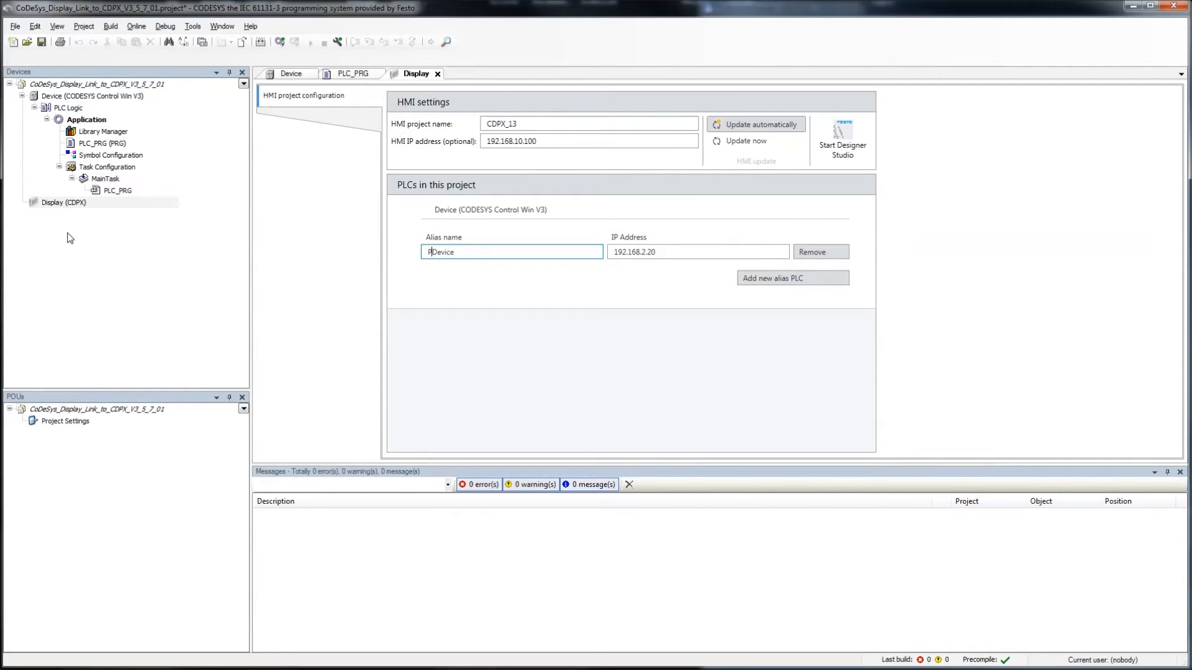
type("Name")
left_click(672, 252)
type("127.0.0.1")
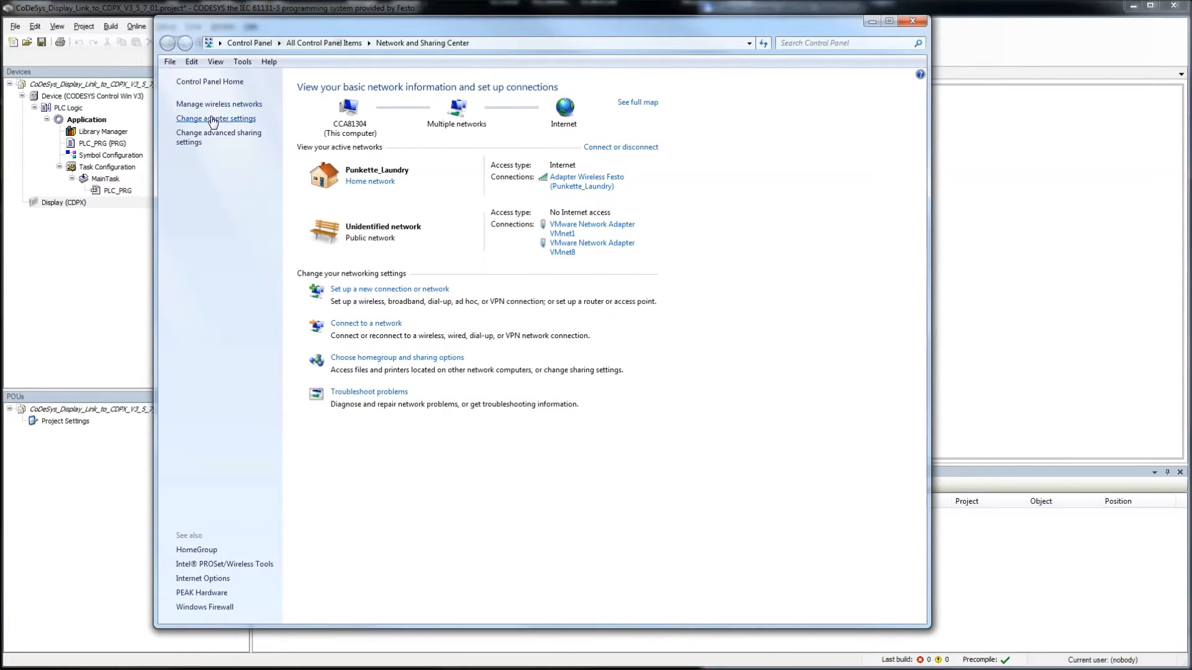
Check the alternate IPv4 configuration in the properties of the Adapter Wireless Festo network connection, leaving its settings as they are
left_click(213, 120)
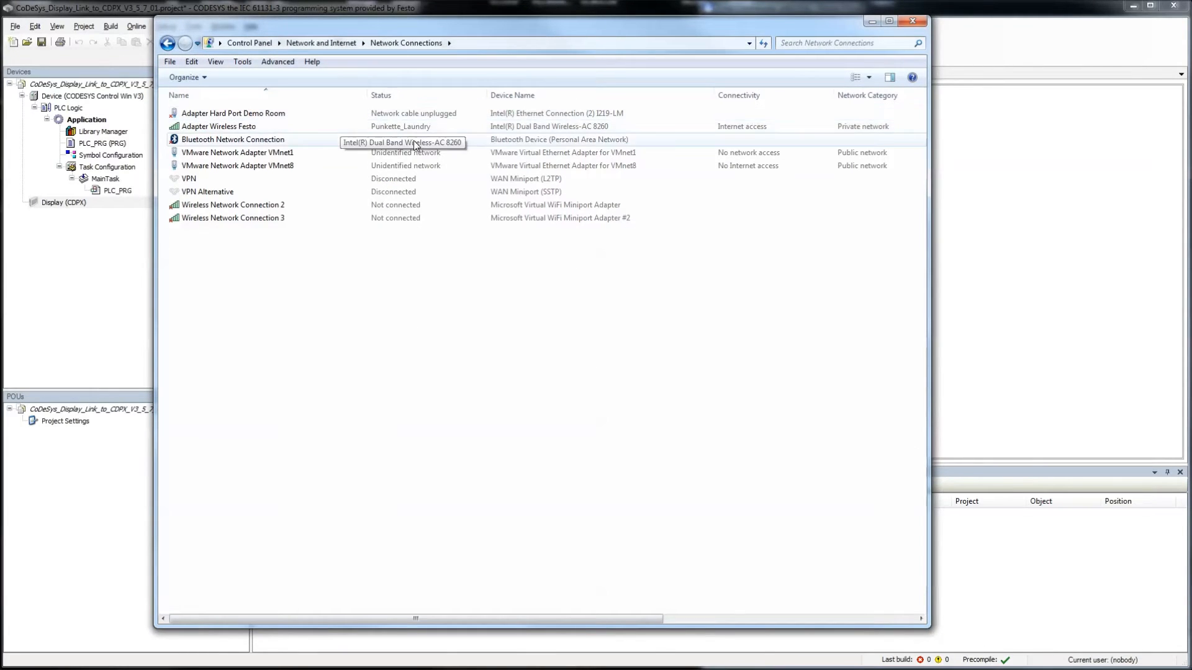
left_click(248, 128)
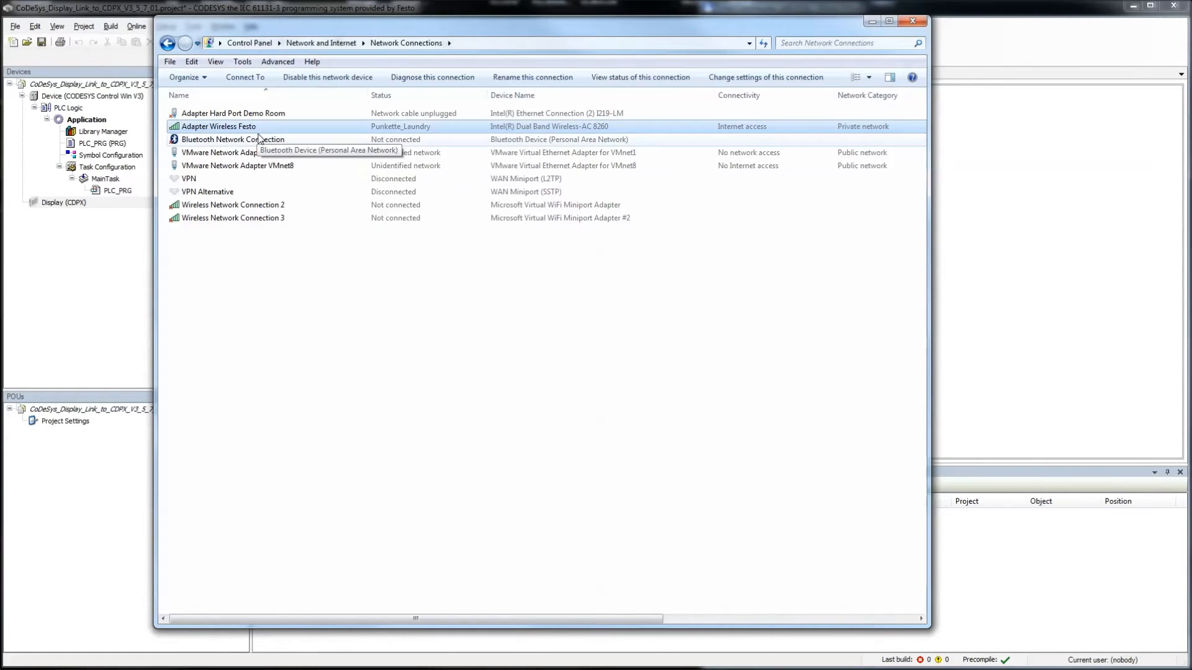
right_click(236, 129)
left_click(300, 262)
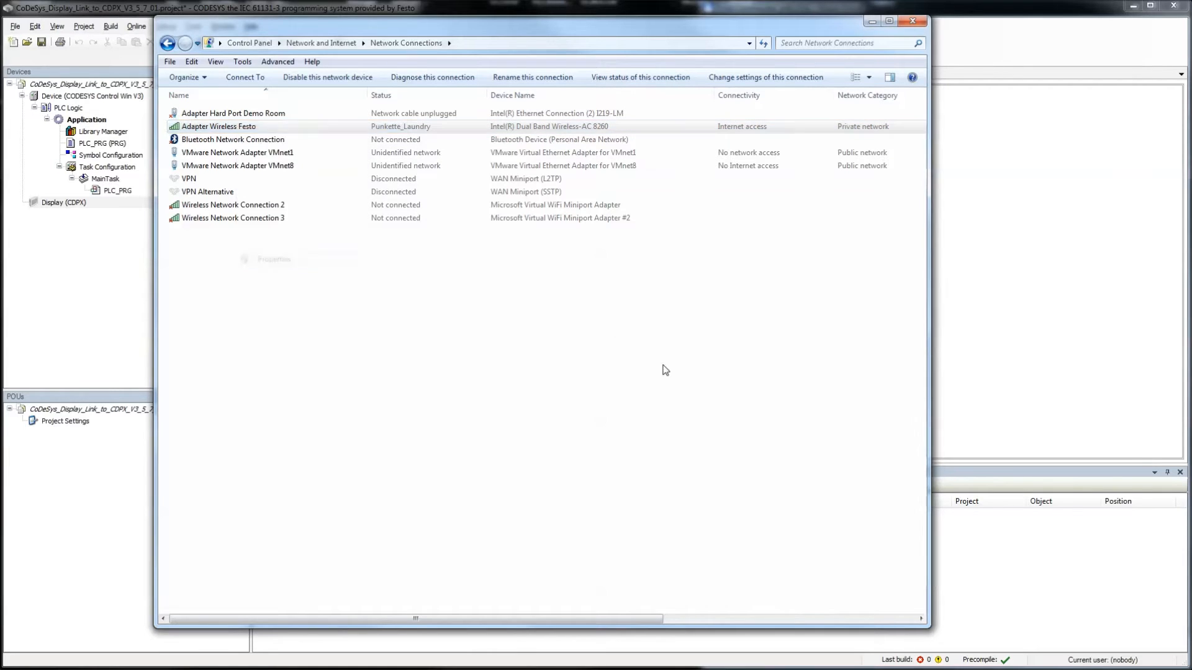
left_click_drag(378, 194, 377, 210)
left_click(273, 238)
left_click(334, 270)
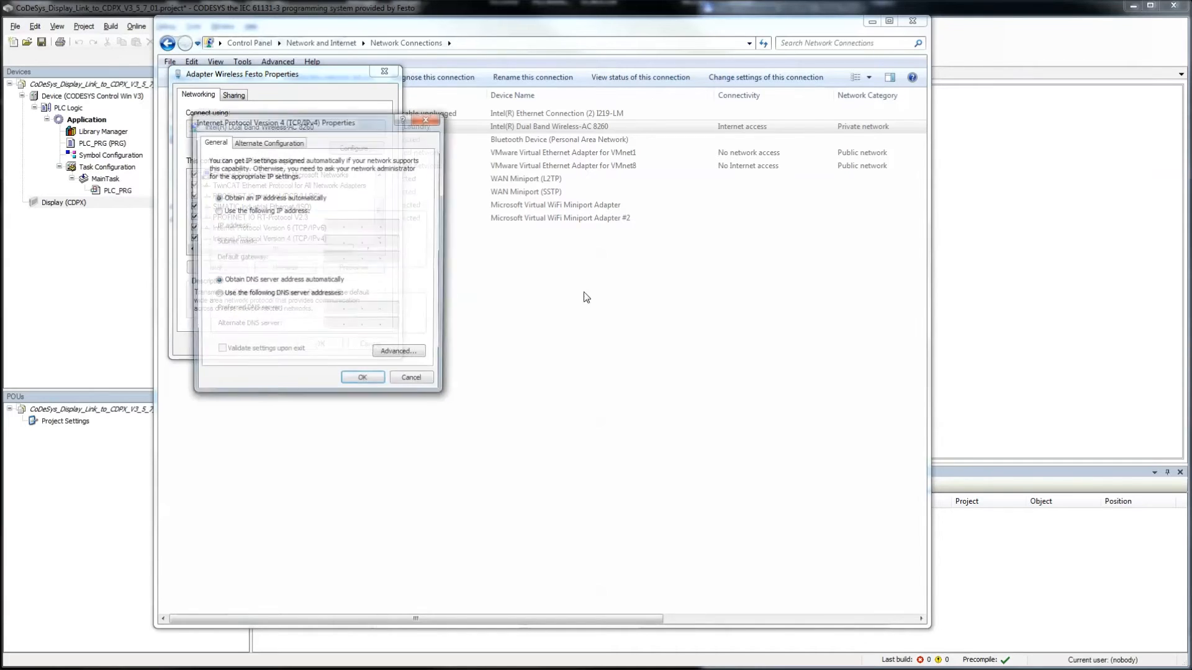
left_click(268, 141)
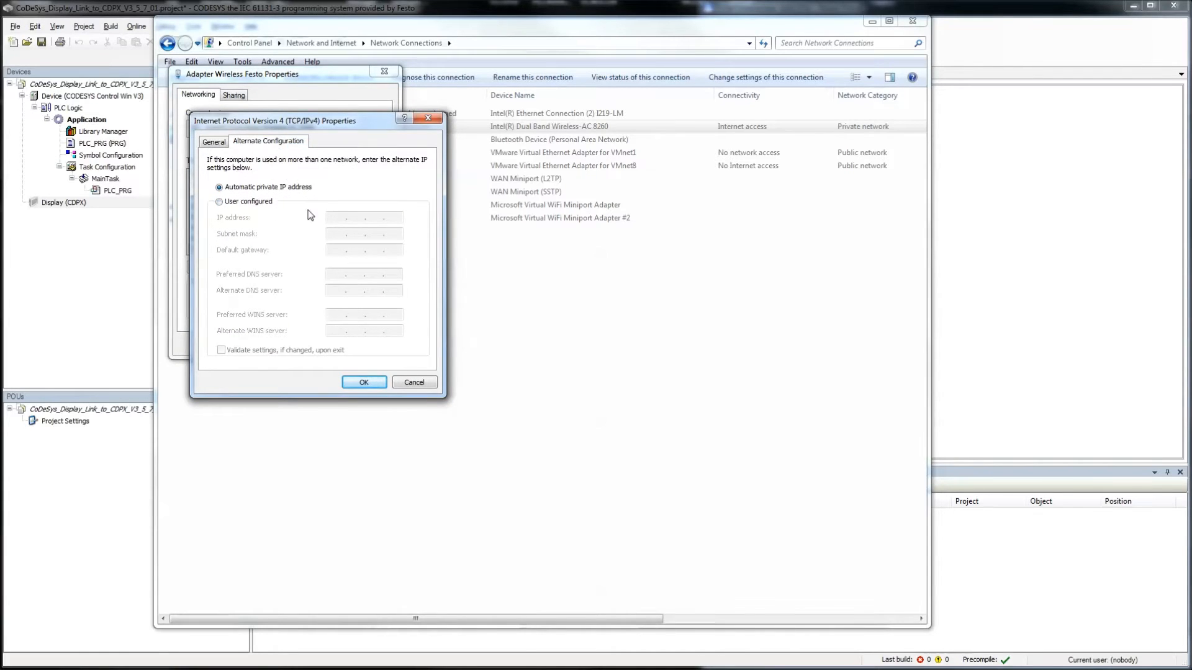
left_click(414, 382)
left_click(366, 343)
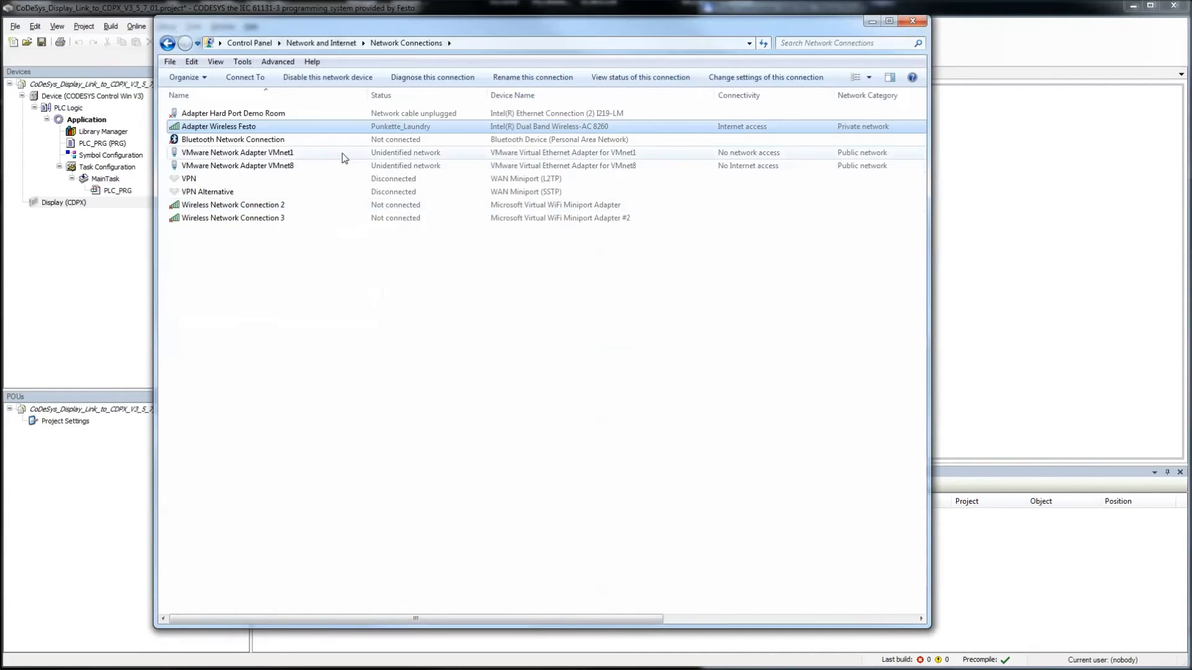
Check the DHCP setting and IPv4 address in the Adapter Wireless Festo connection details, and close the network windows
left_click(251, 114)
right_click(241, 127)
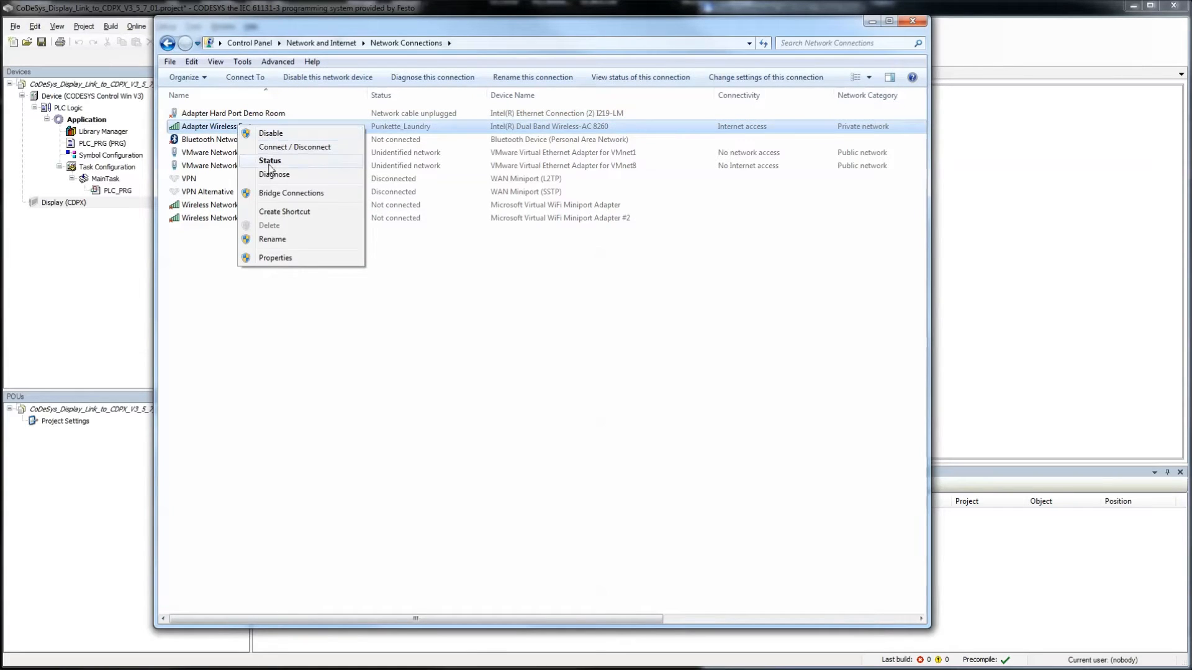
left_click(270, 163)
left_click(593, 364)
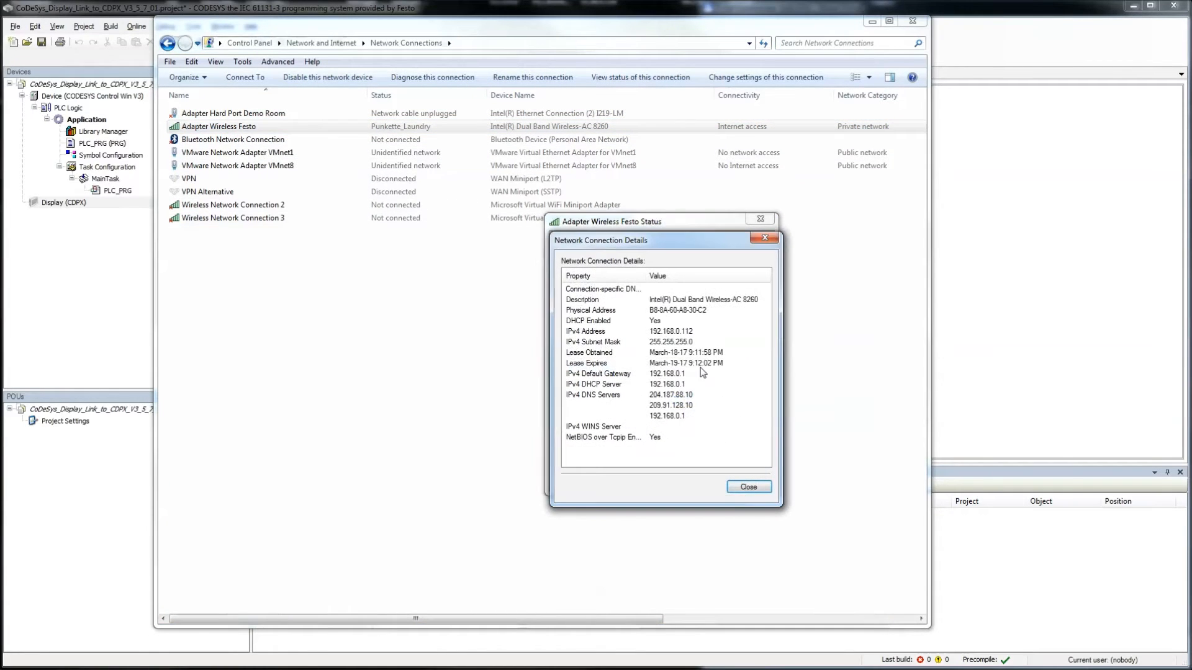
left_click(622, 321)
left_click(677, 331)
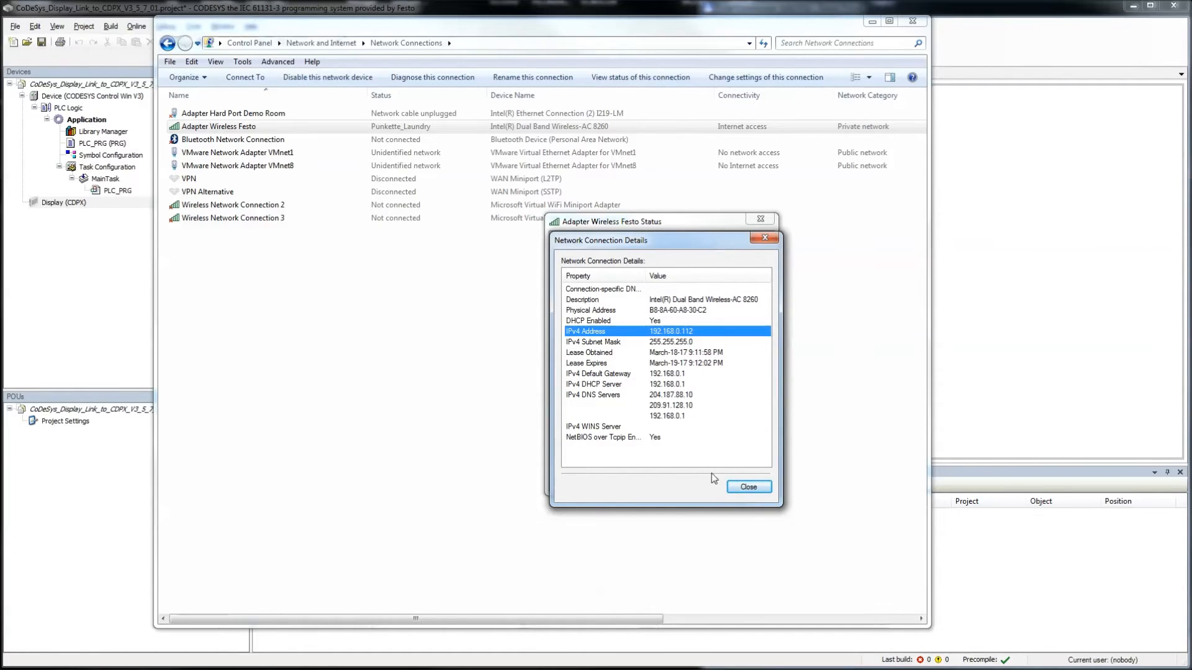
left_click(736, 484)
left_click(745, 484)
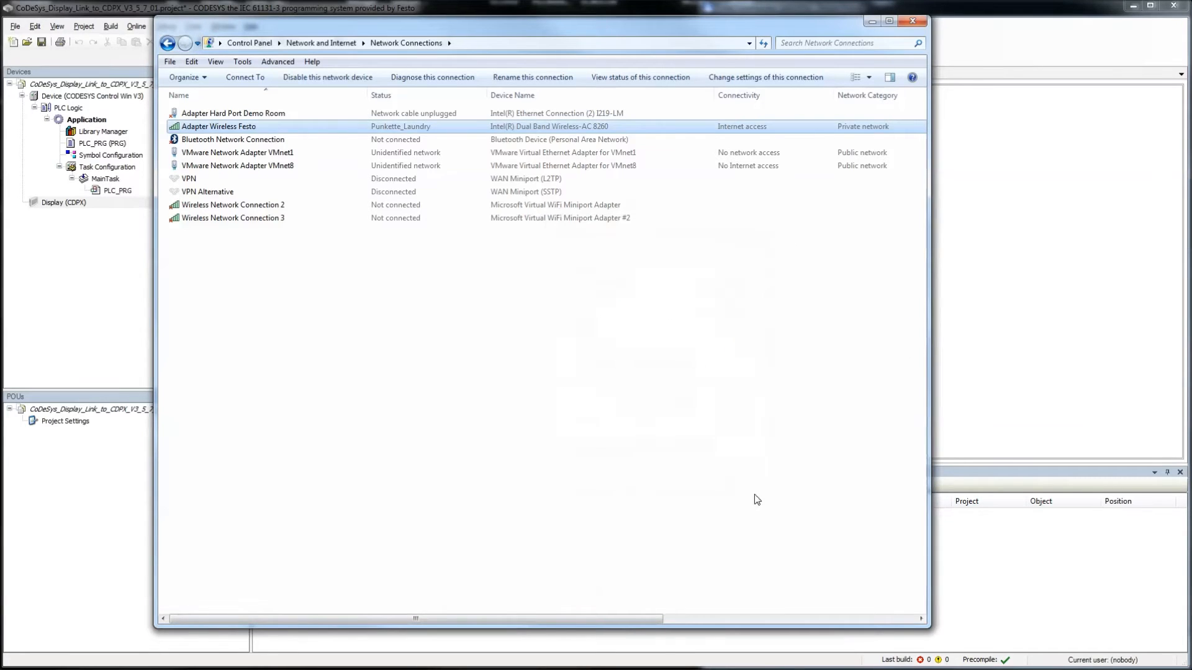
left_click(504, 344)
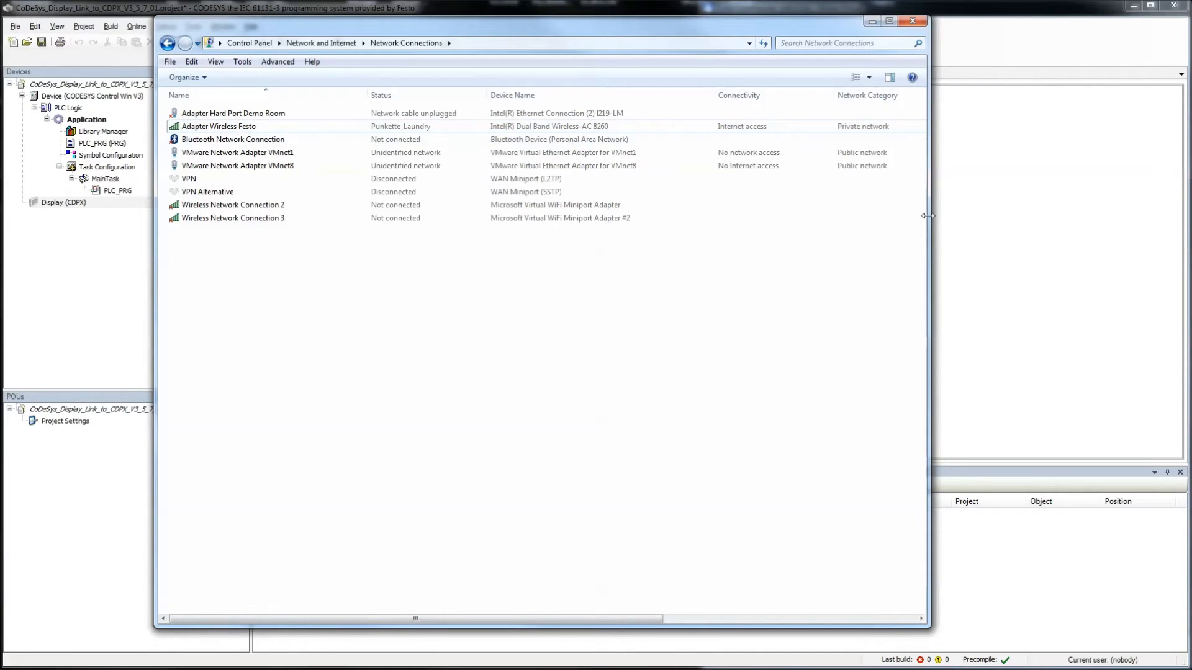
left_click(905, 23)
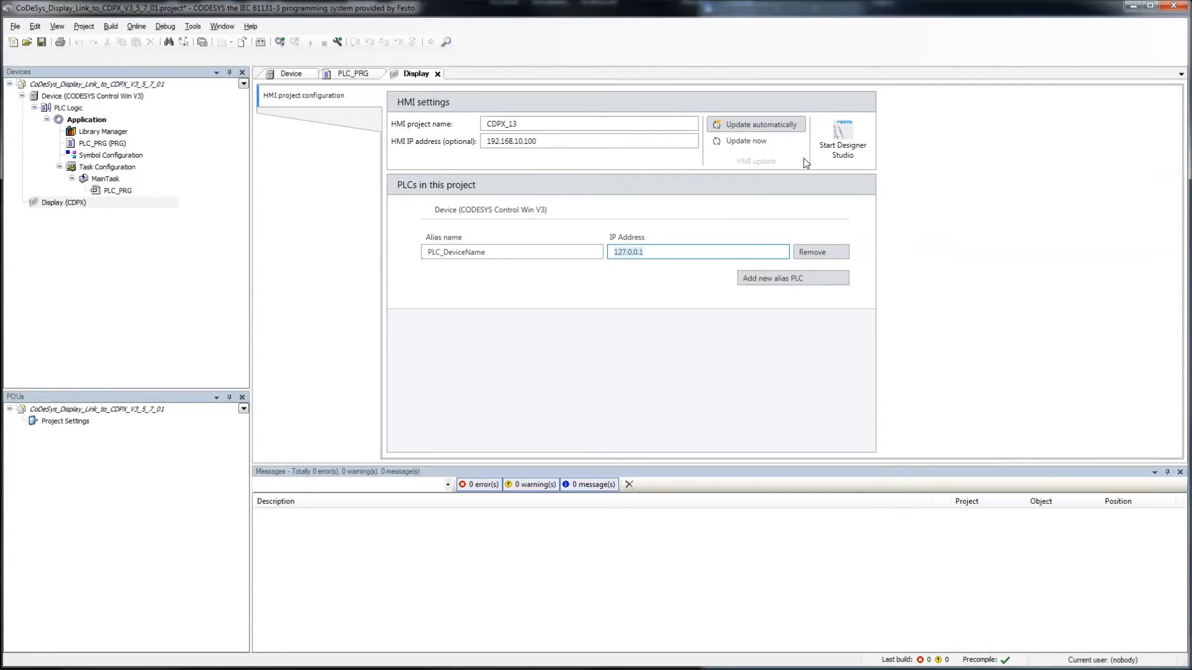
Start Designer Studio from the display configuration and create the HMI project for device CDPX-X-A-W-13 in standard landscape orientation
left_click(849, 143)
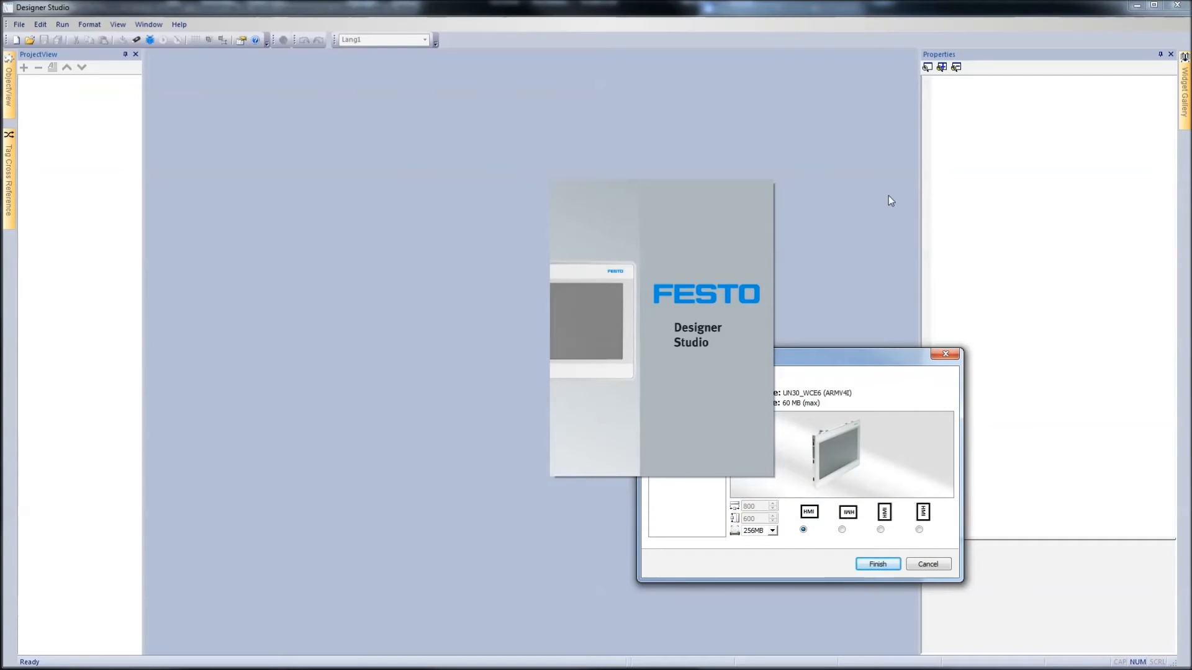
left_click_drag(835, 356, 388, 138)
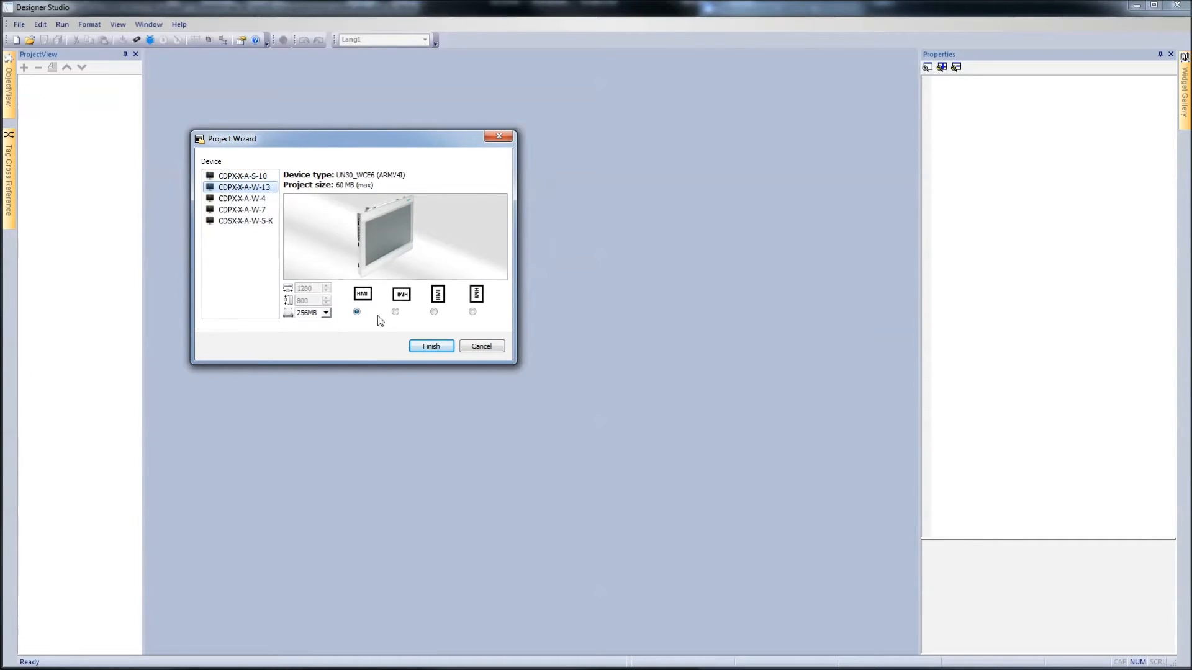
left_click(431, 346)
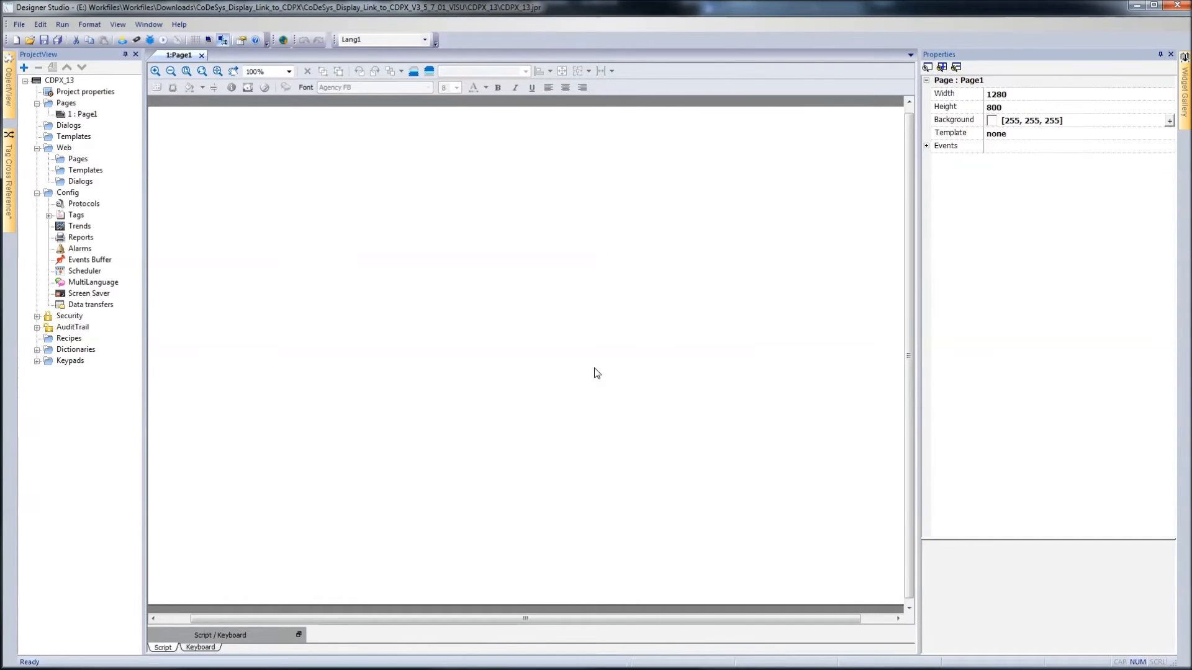
Open the Tags editor of the CDPX_13 project and inspect the Application container under the CODESYS V3 ETH:prot1 protocol
left_click(49, 215)
double_click(76, 215)
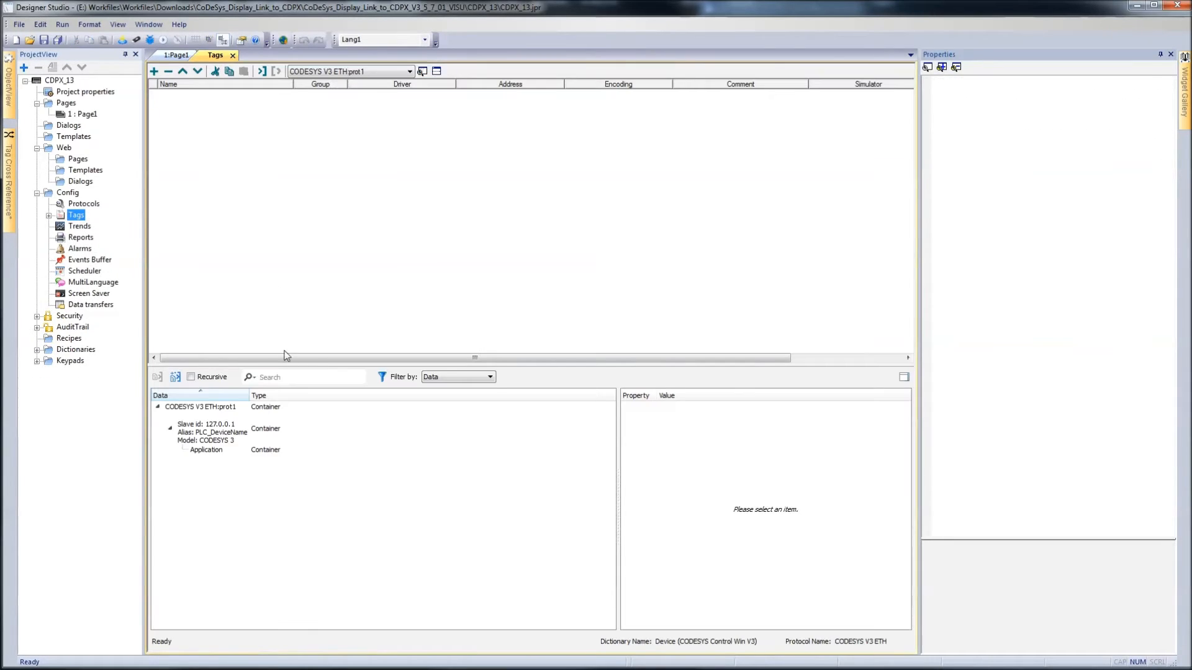
left_click(227, 135)
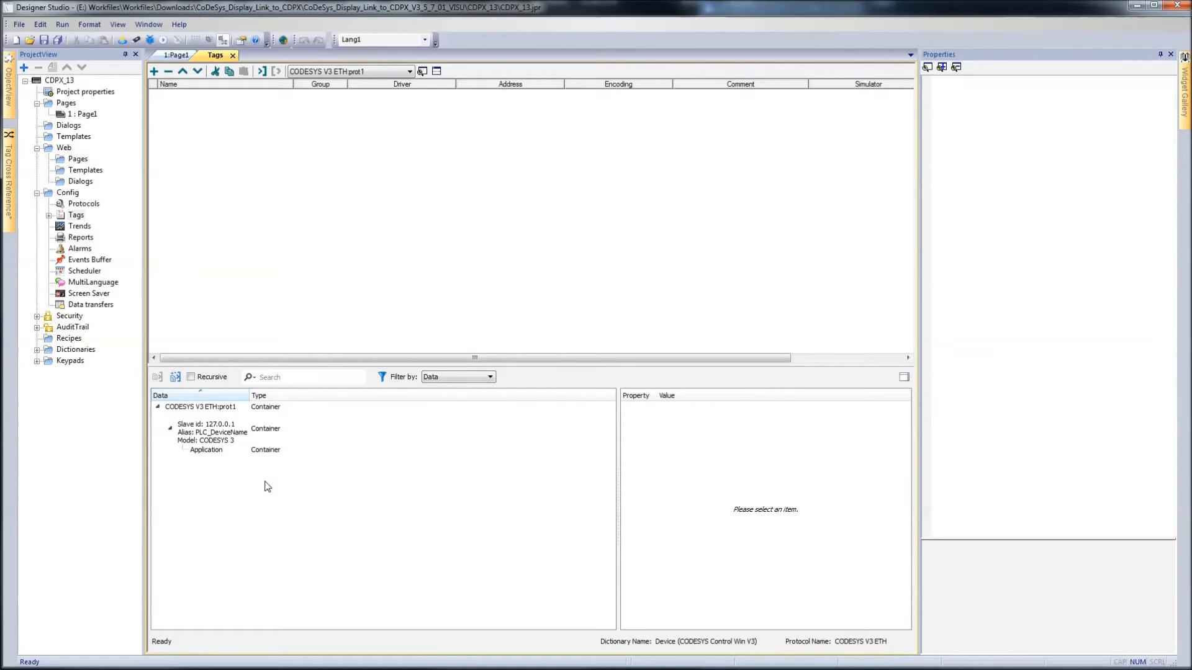
left_click(210, 451)
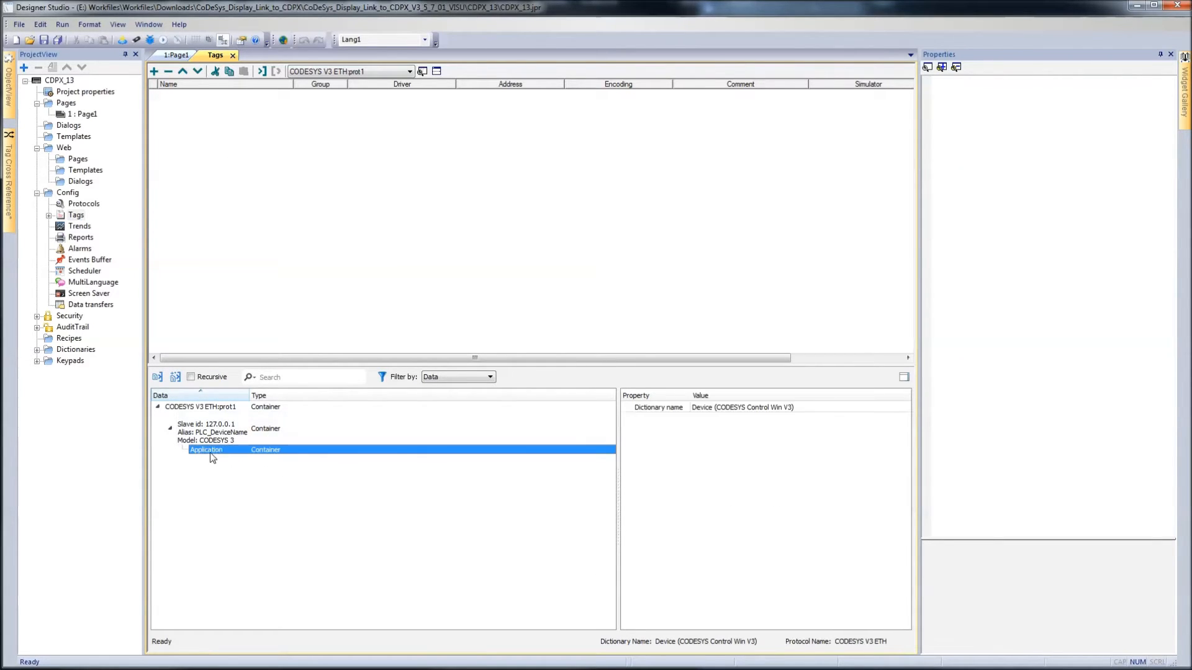
left_click(211, 442)
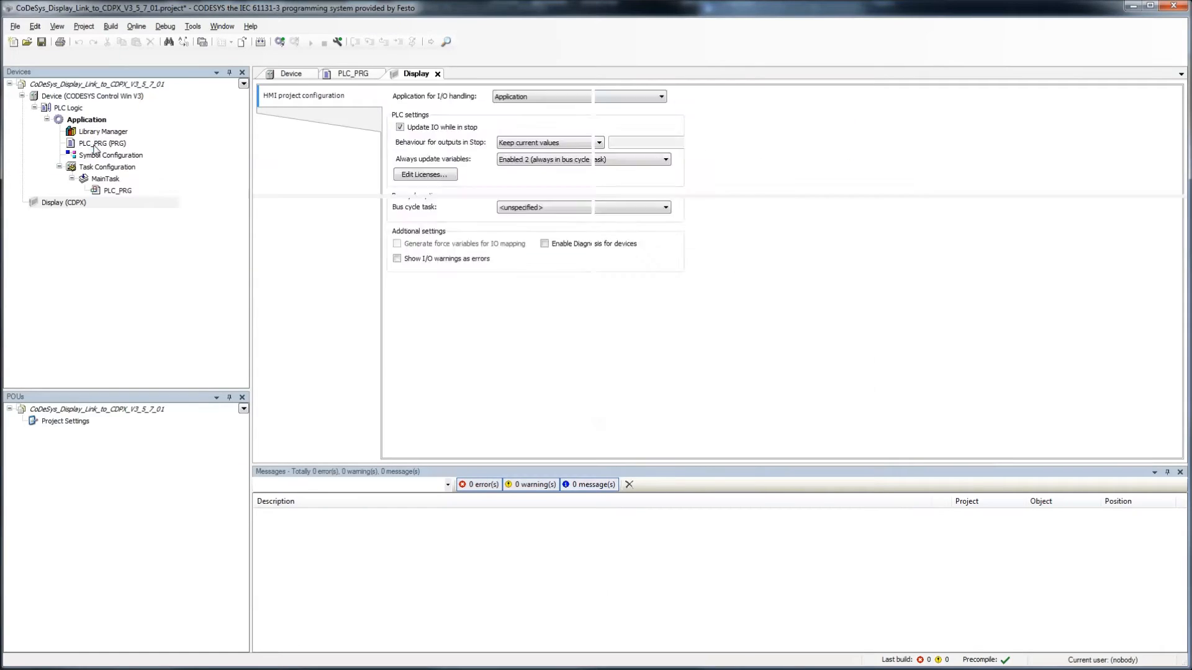
In CODESYS, build the Symbol Configuration, enable the PLC_PRG variable Steve1 for export, and save the project
double_click(95, 144)
double_click(99, 155)
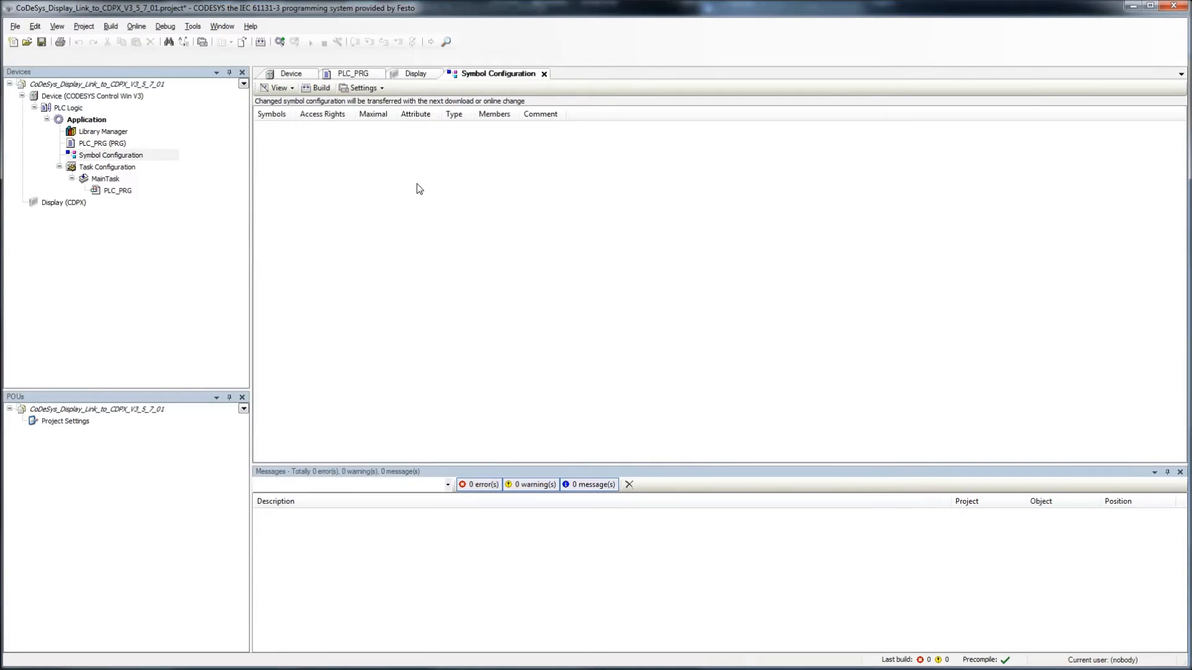
left_click(314, 88)
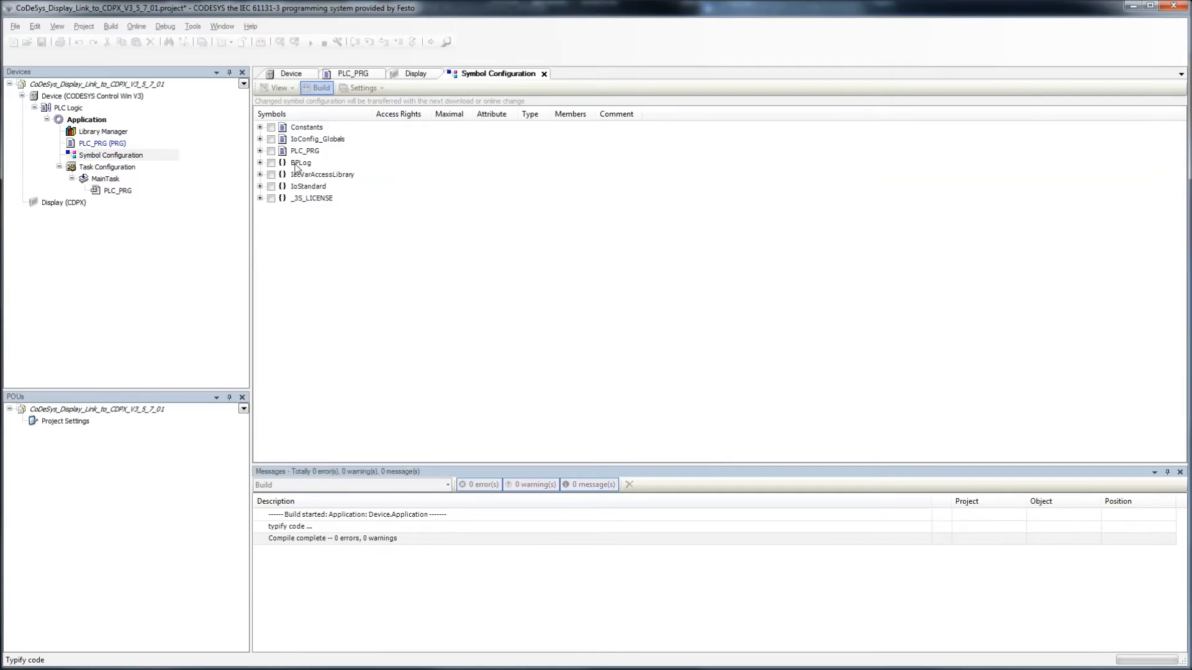
left_click(260, 151)
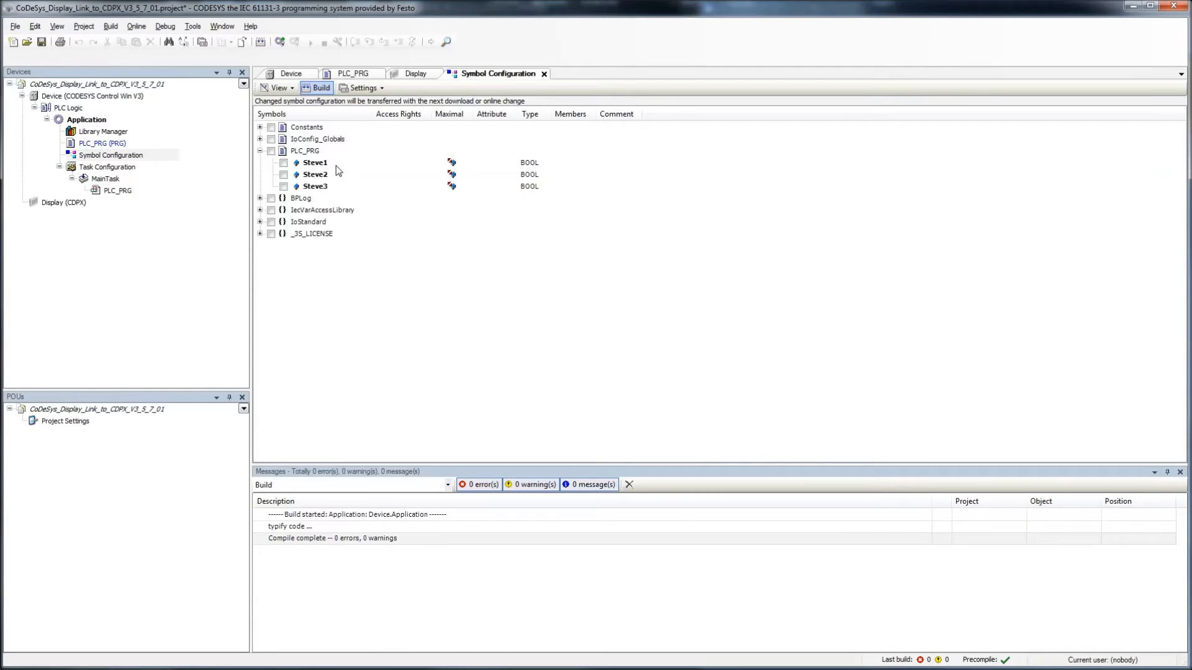
left_click(283, 163)
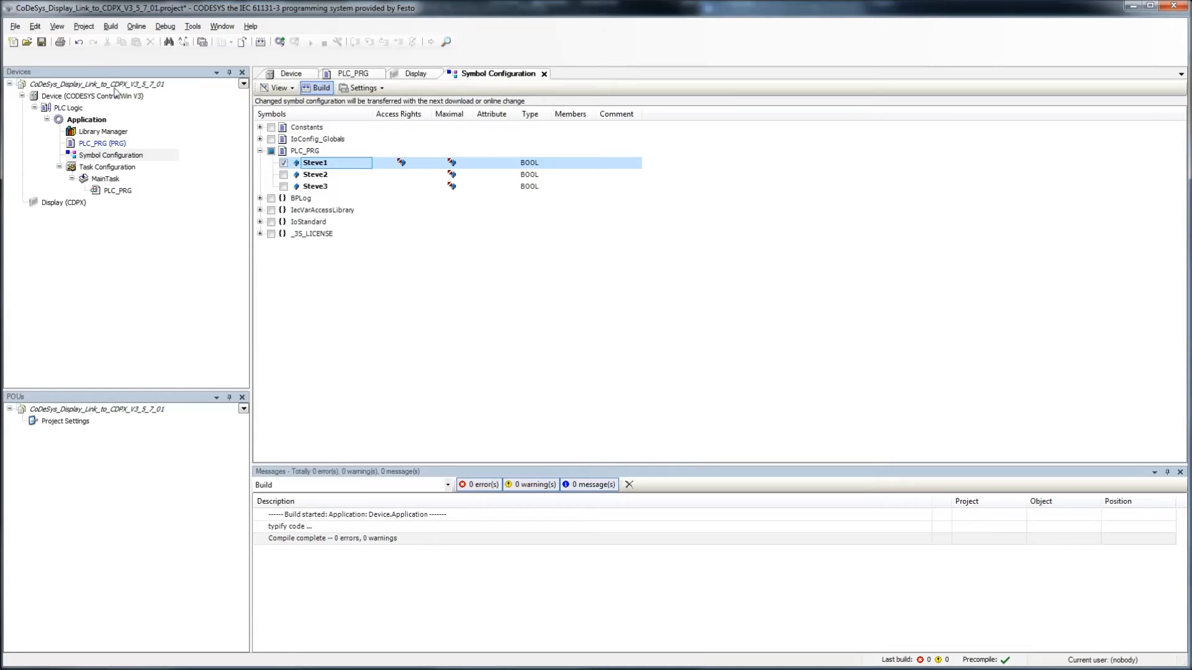
left_click(43, 42)
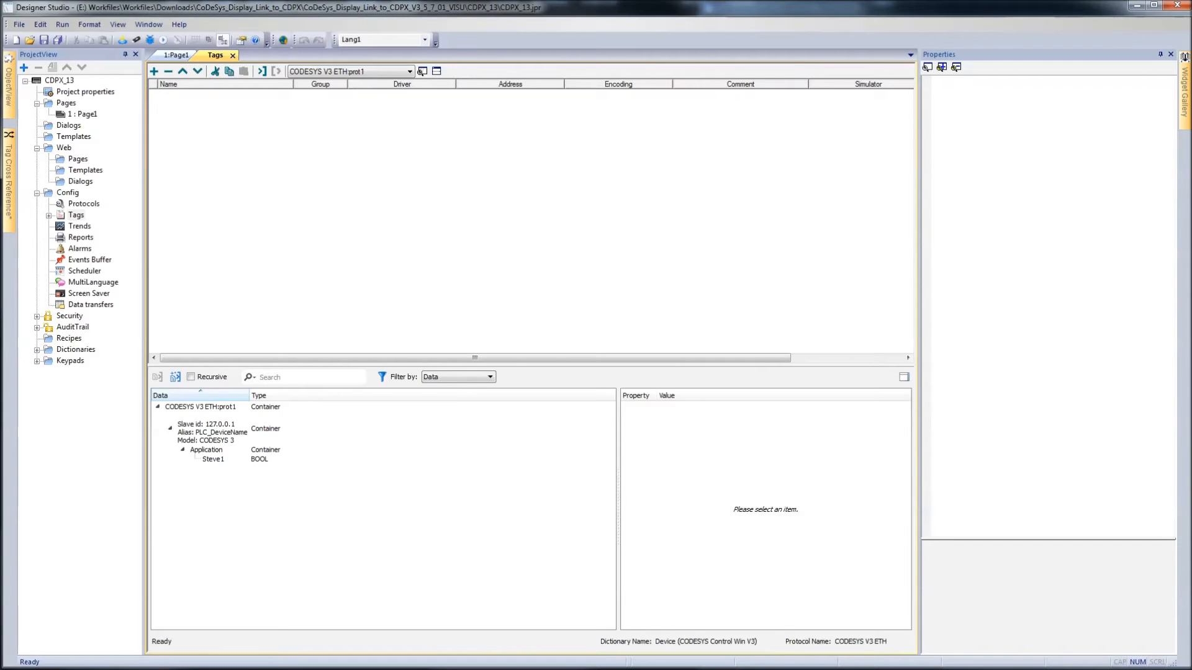
Select the imported Steve1 tag in Designer Studio and resize its window so that CODESYS and Designer Studio sit side by side
left_click(59, 42)
left_click(212, 460)
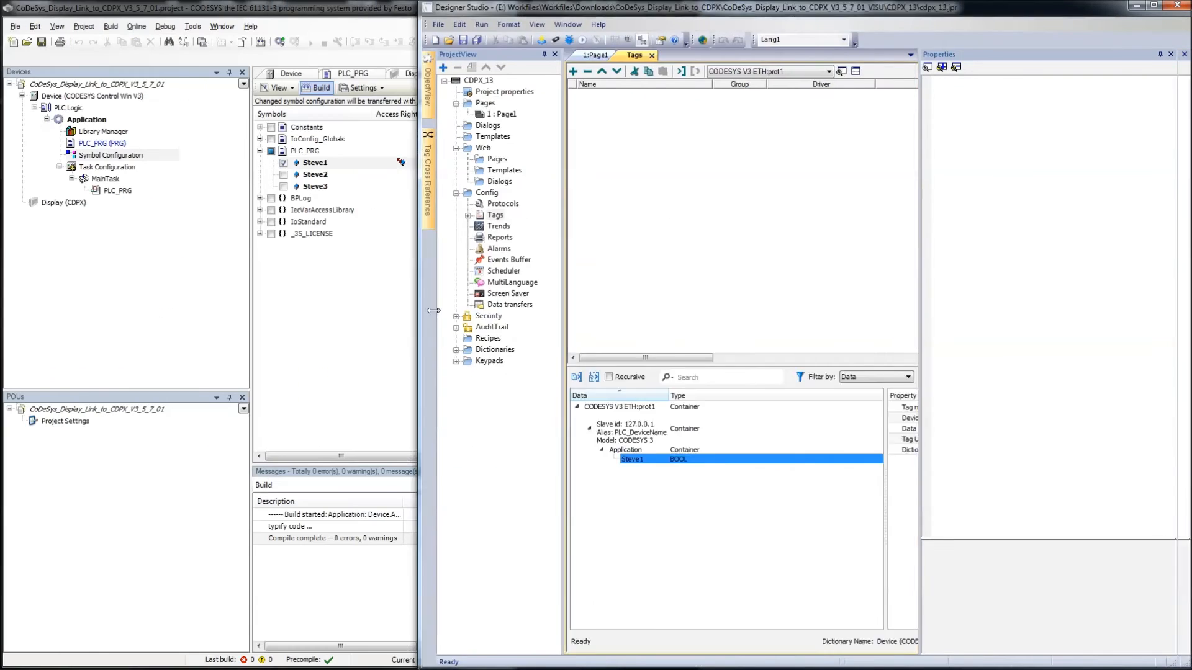
left_click_drag(417, 306, 518, 310)
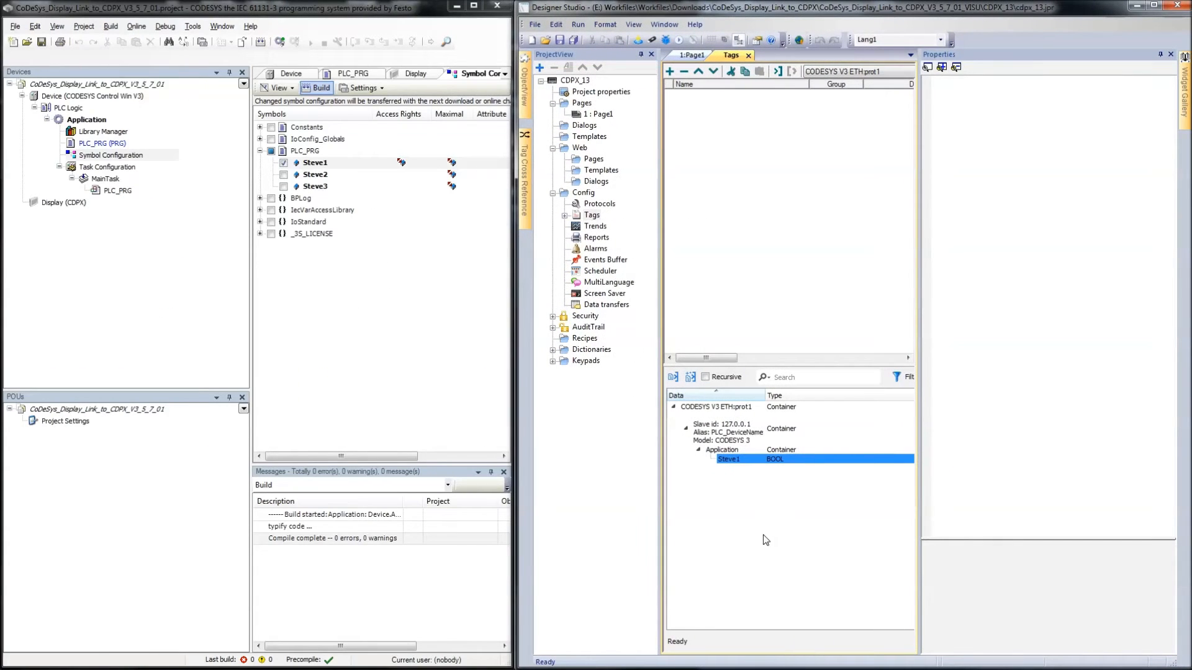
Enable the Steve2 symbol in CODESYS, save the project, and select the matching entry in Designer Studio's tag dictionary
left_click(283, 174)
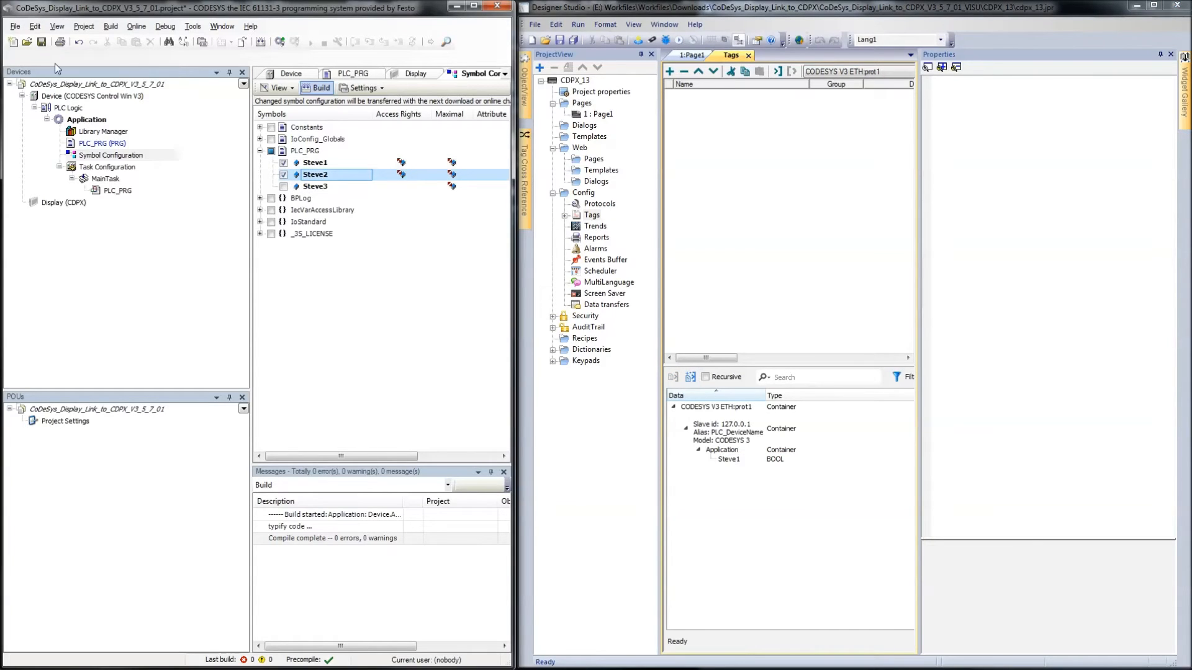
left_click(42, 41)
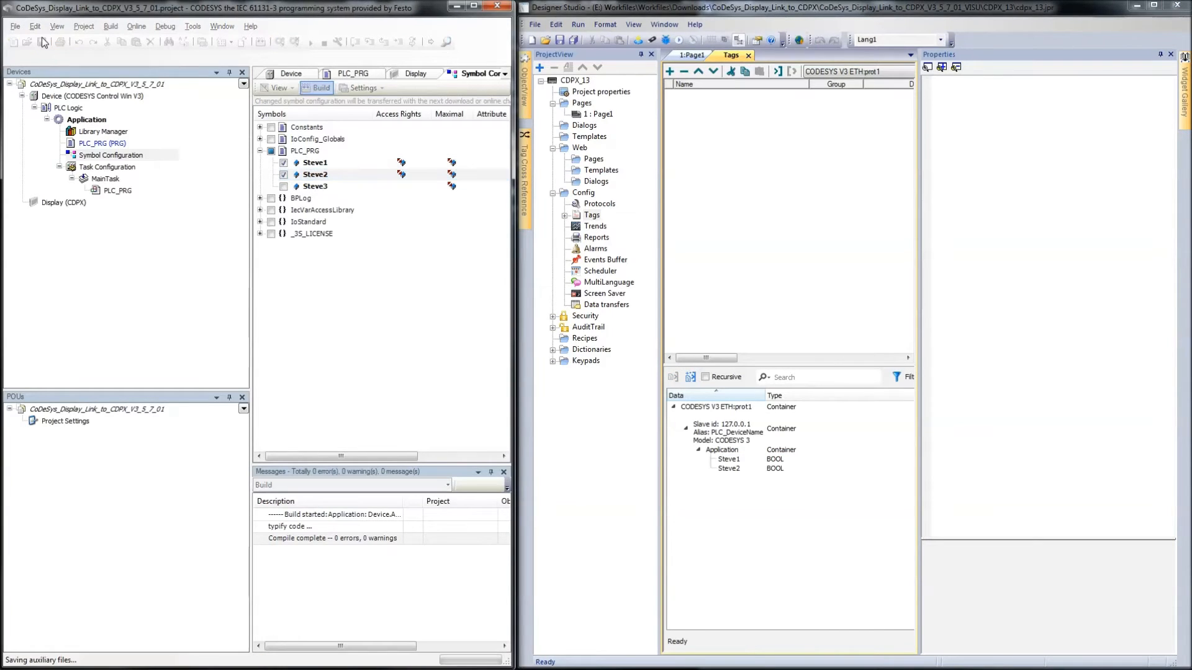
left_click(733, 469)
Remove Steve2 from the exported symbols, save the project, and select Steve1 in Designer Studio's tag dictionary
left_click(284, 174)
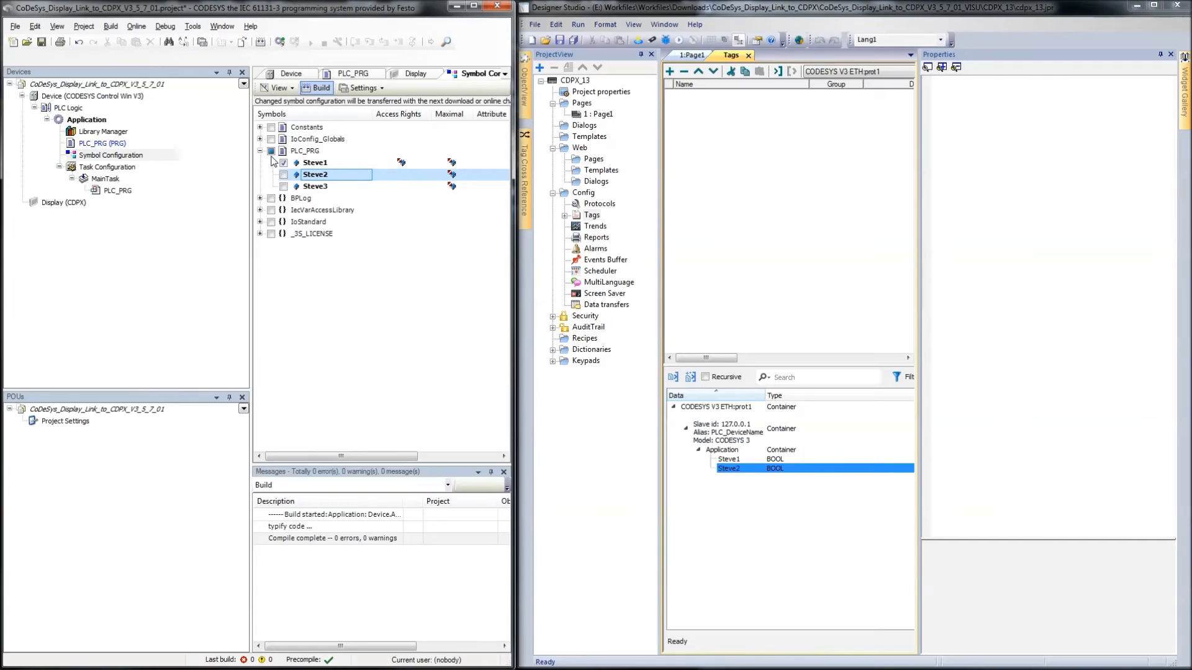
left_click(41, 42)
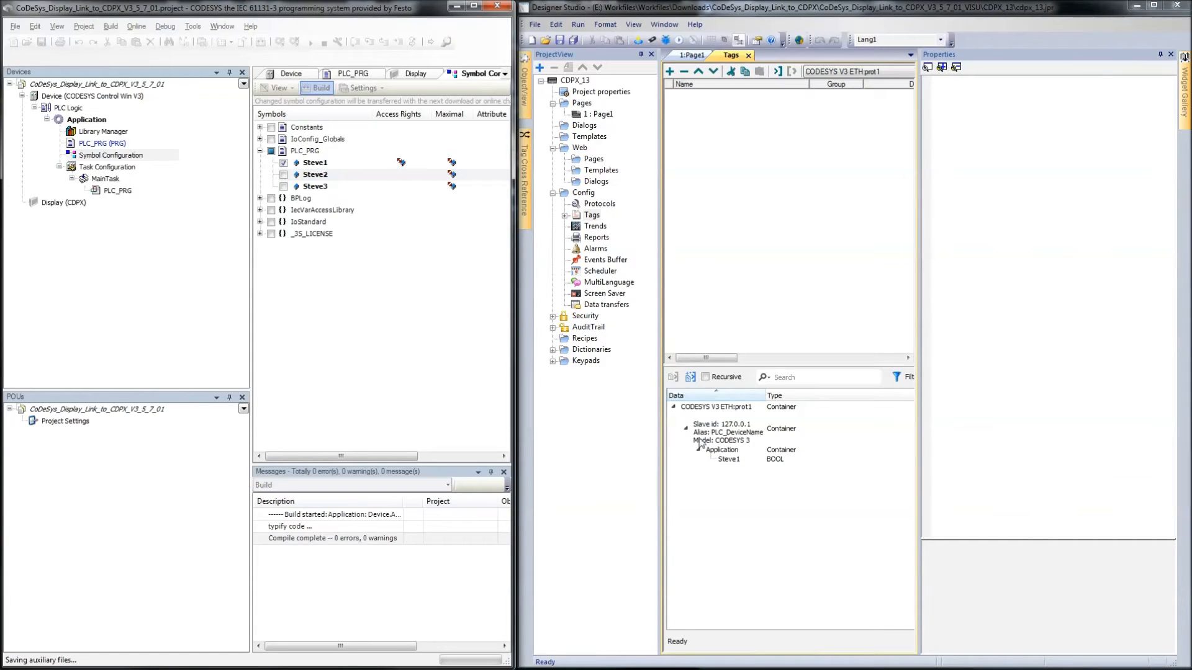
left_click(732, 461)
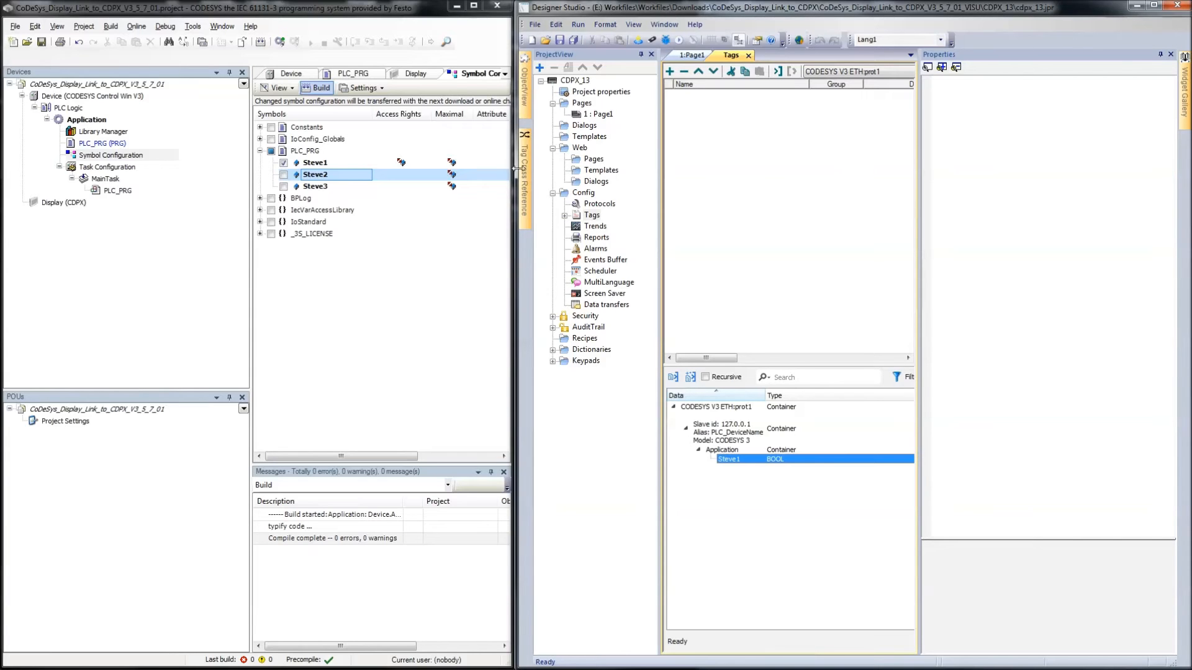
Widen the Designer Studio window back to the full screen width and open Page1 for editing
left_click_drag(513, 164, 3, 215)
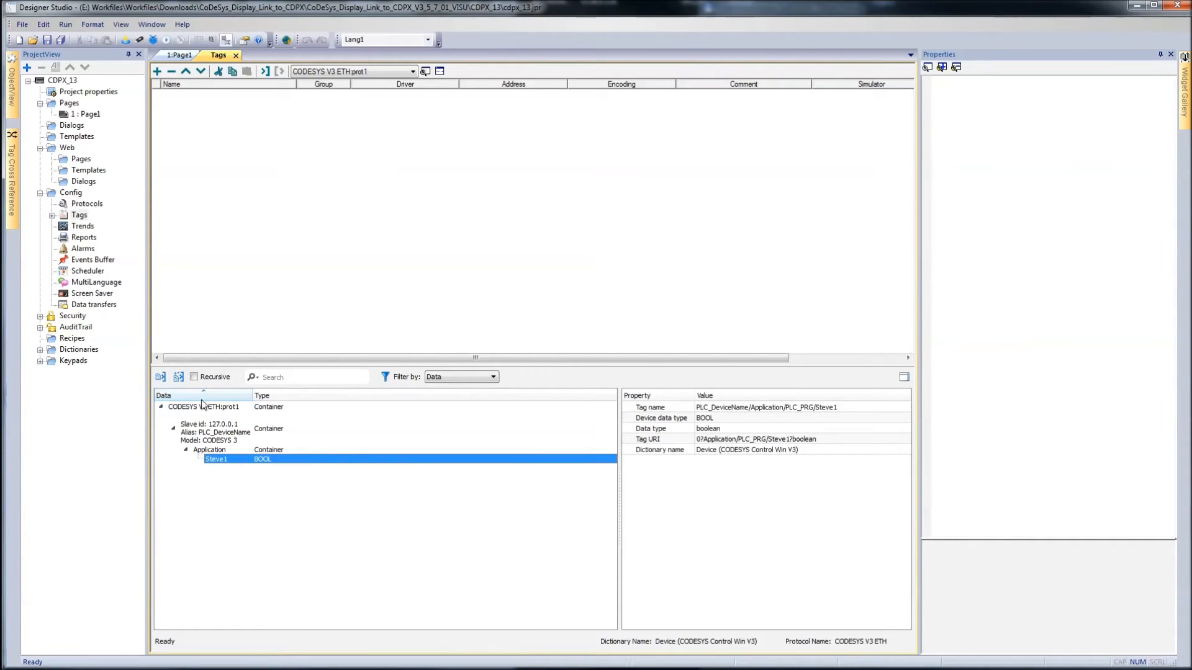
left_click(276, 484)
double_click(81, 115)
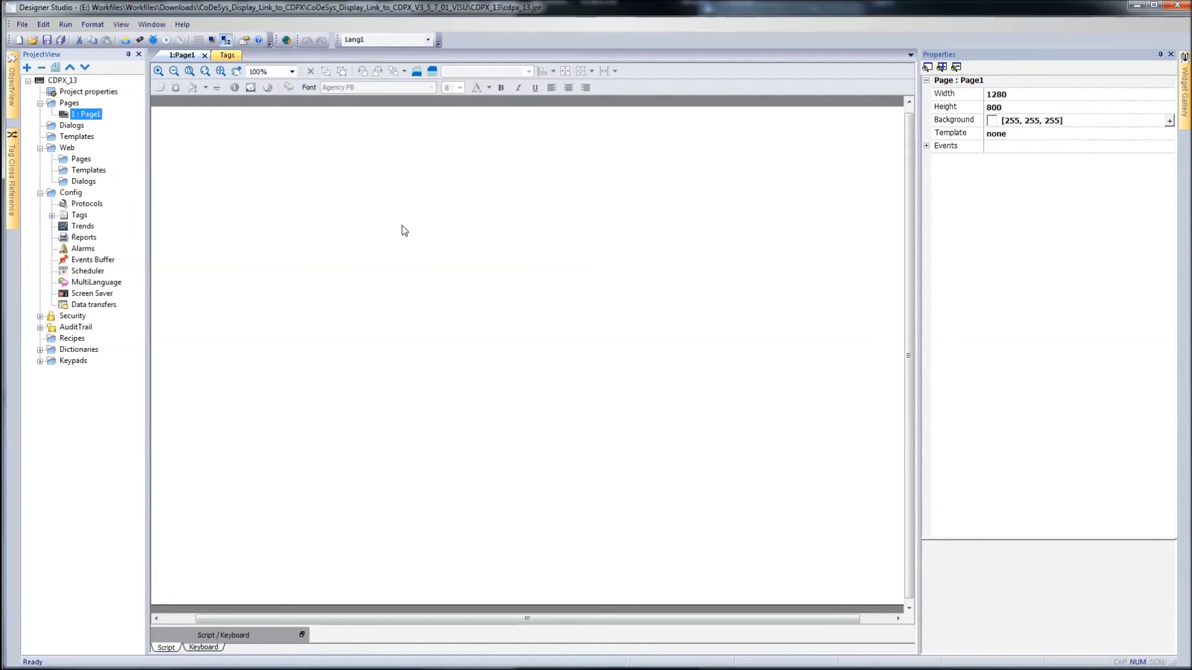
Place a standard button from the widget gallery near the upper-left corner of Page1
left_click(1182, 123)
left_click(1125, 558)
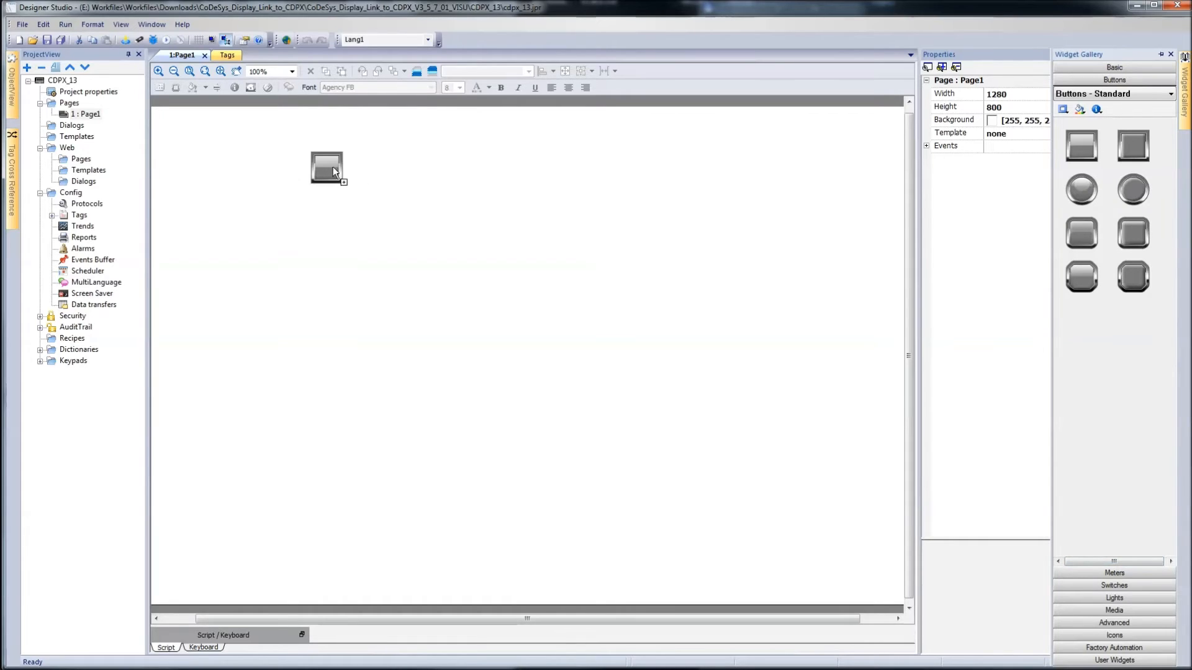
left_click_drag(208, 144, 206, 144)
Examine the tags available for attachment to the new button, leaving it unattached
right_click(206, 143)
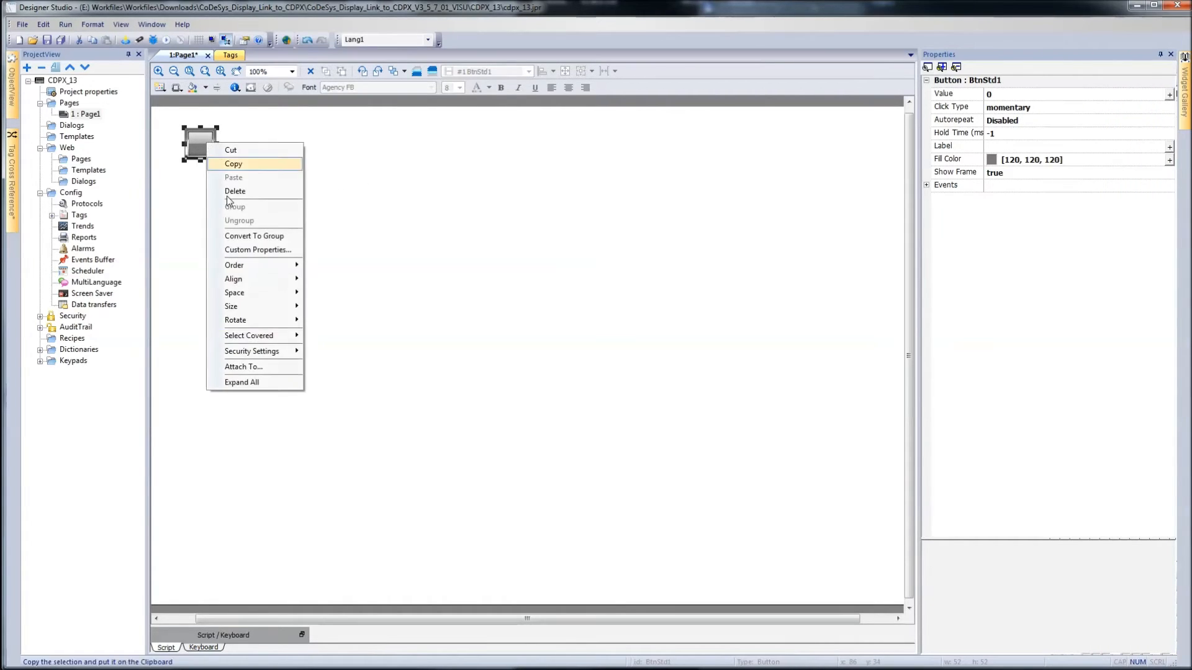
left_click(242, 370)
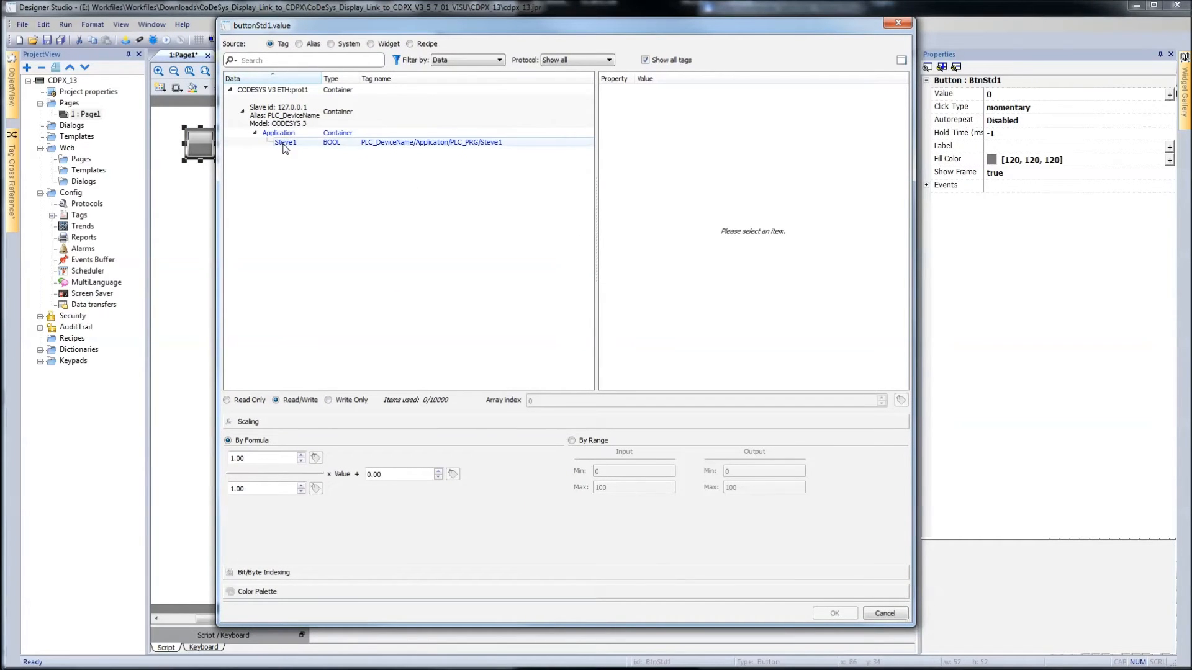
left_click(892, 616)
Switch to CODESYS, enable the Steve2 symbol for export, save the project, and return to Designer Studio
key("alt+Tab")
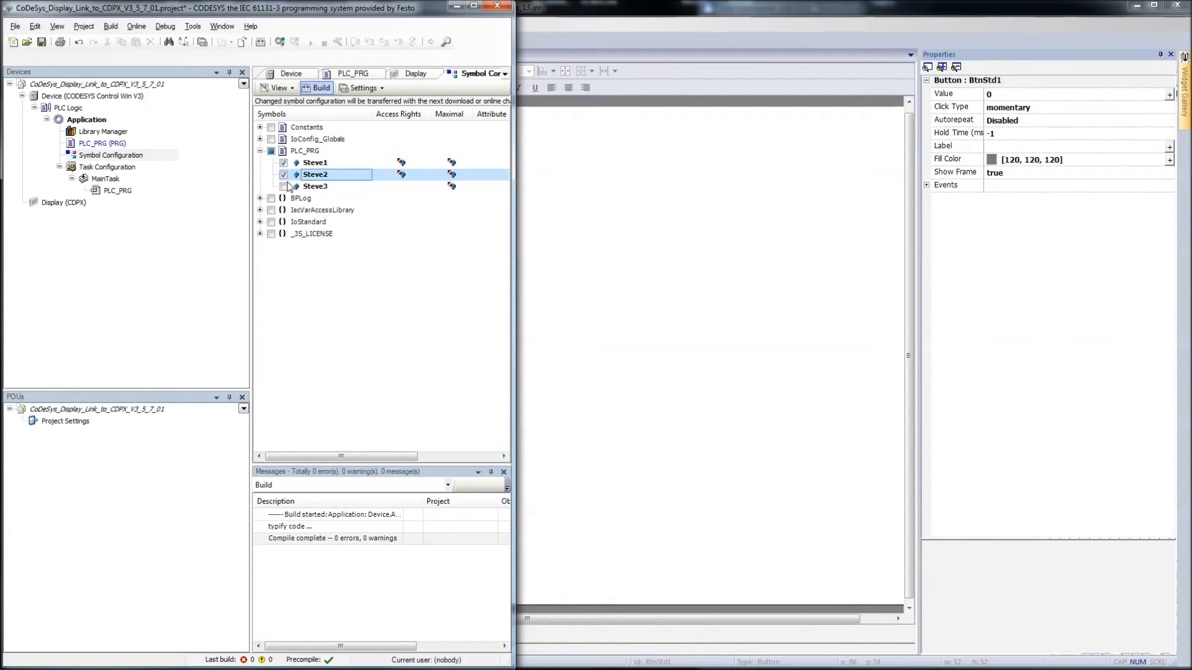
left_click(42, 42)
left_click(640, 257)
Attach the button on Page1 to the Steve1 tag
right_click(196, 139)
left_click(198, 136)
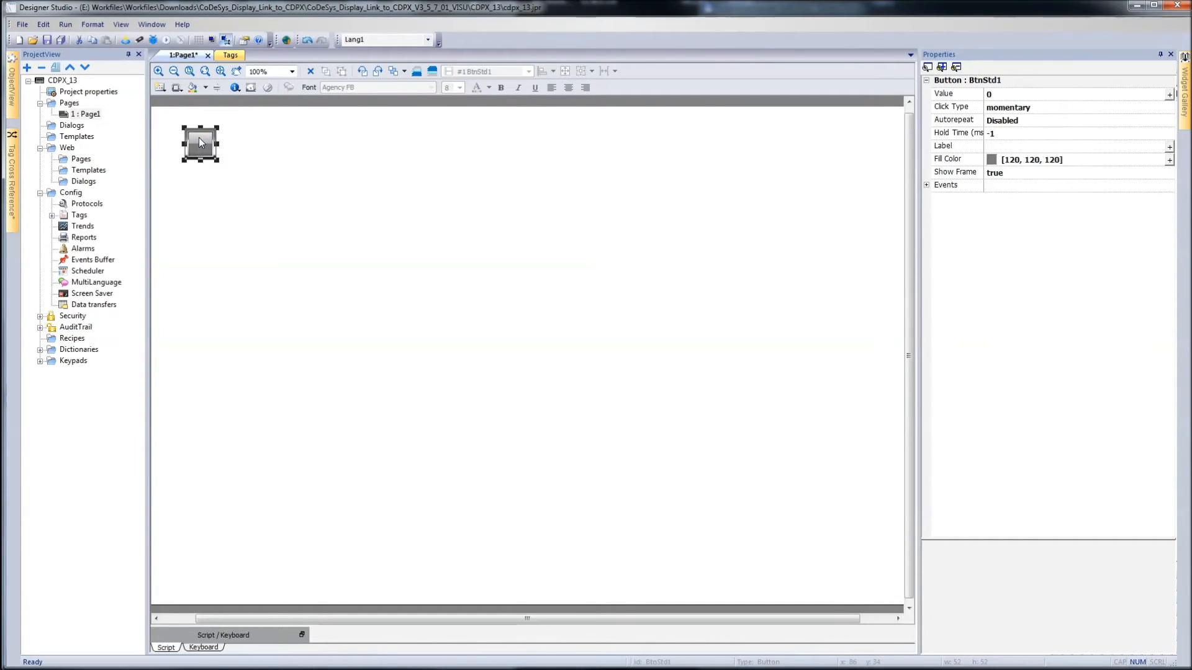
right_click(200, 137)
left_click(264, 366)
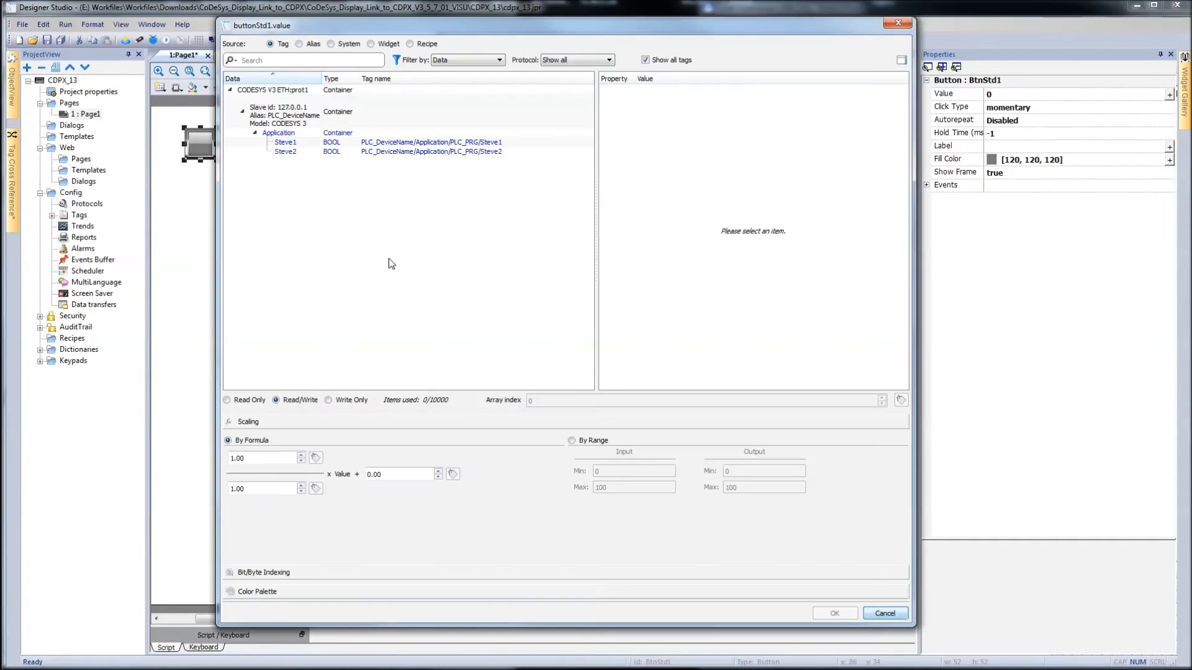
left_click(285, 143)
left_click(292, 152)
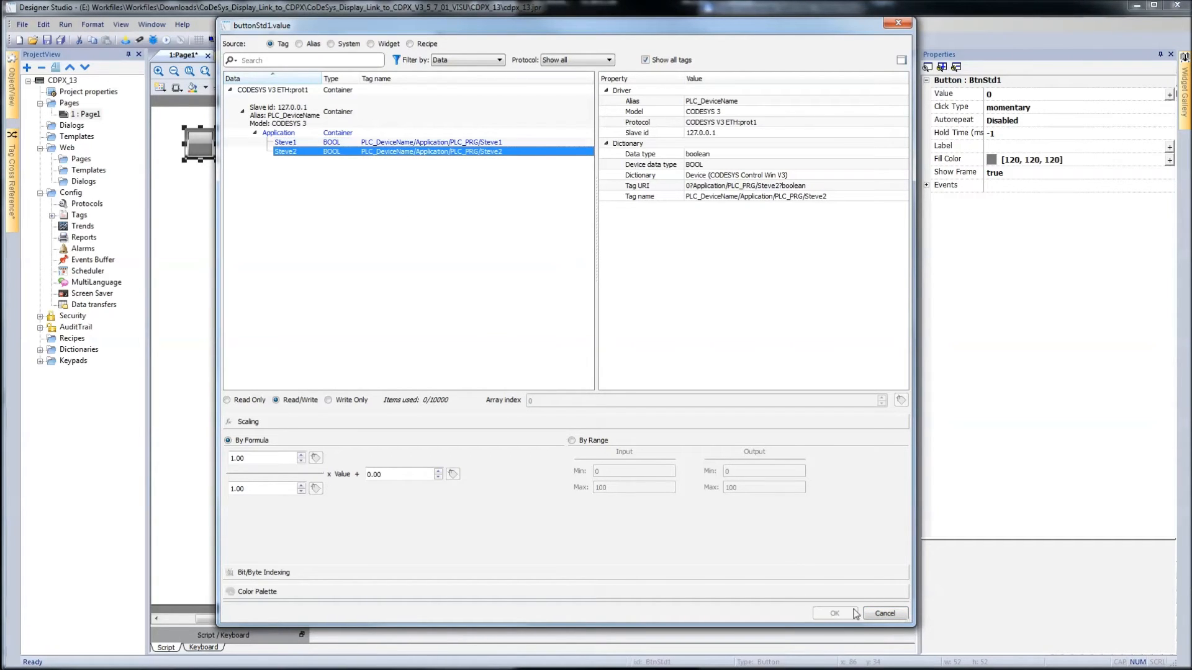
left_click(285, 142)
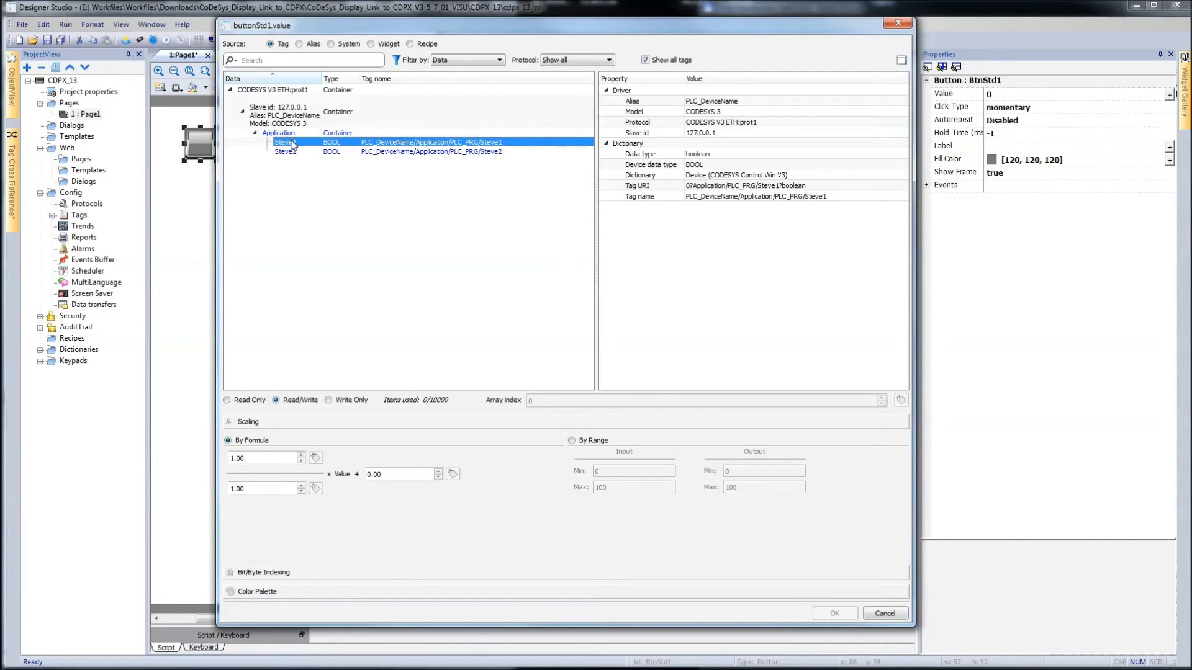
double_click(292, 144)
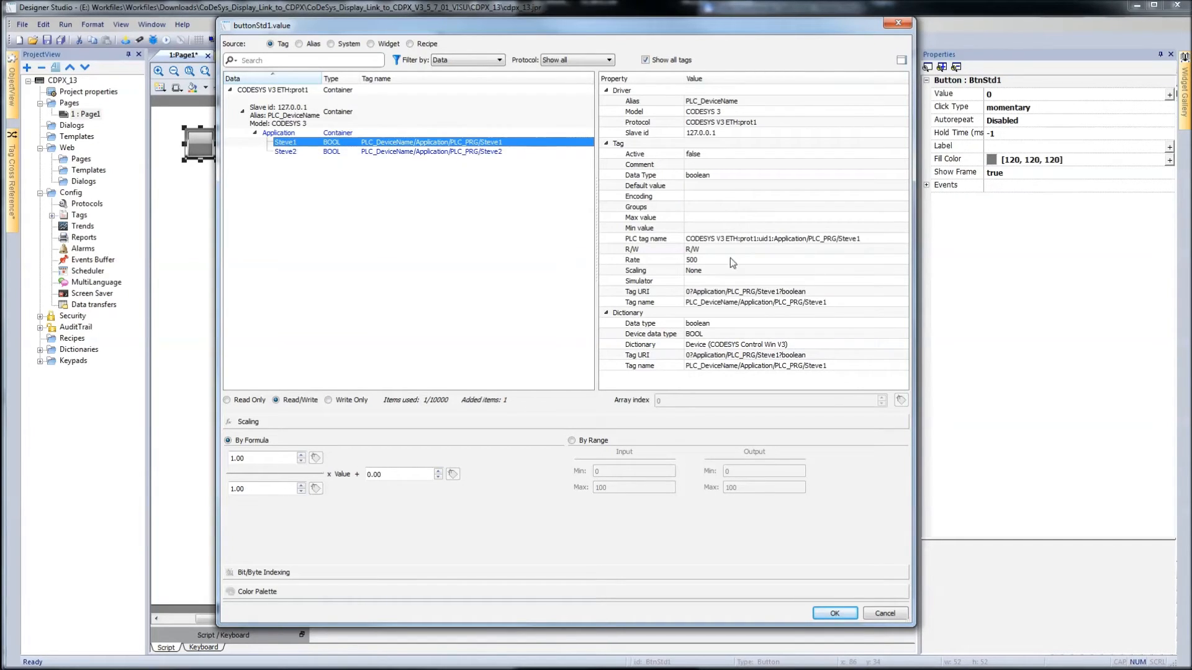
left_click(836, 614)
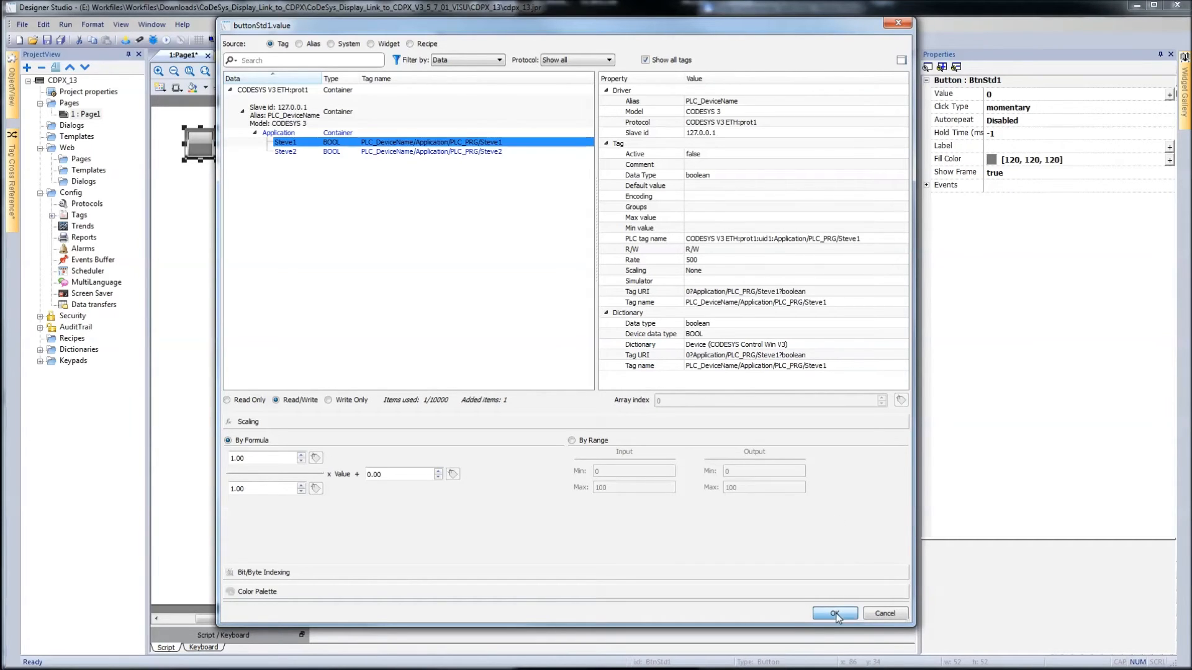
left_click(379, 251)
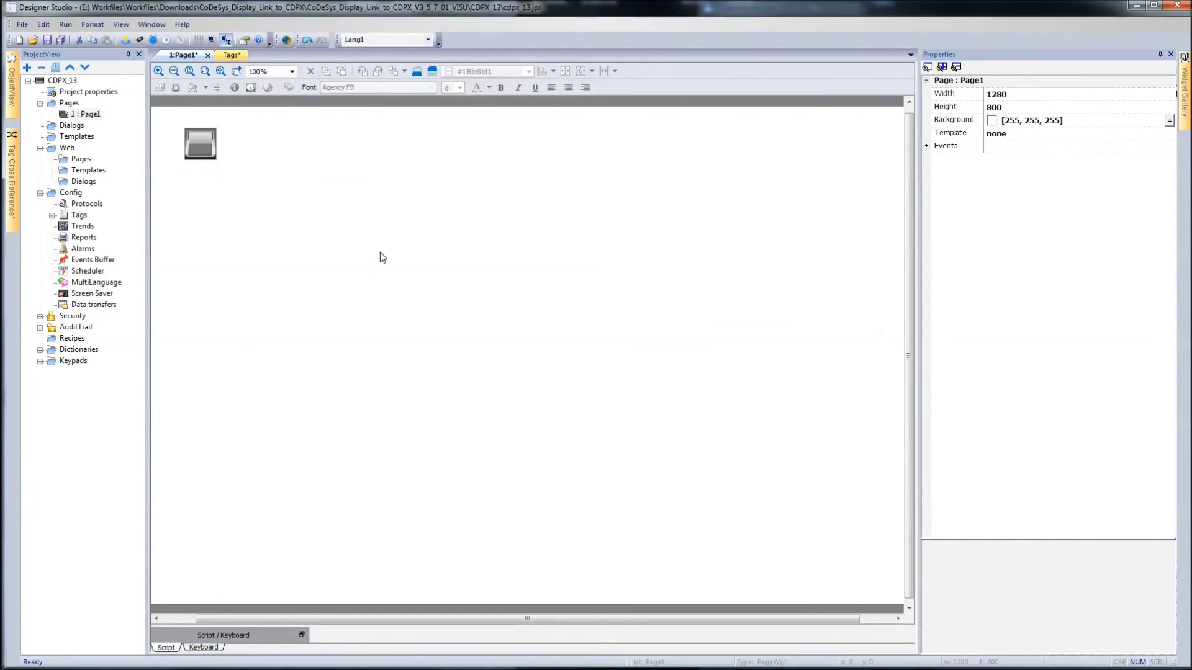
Switch to CODESYS and declare EdwardScissorHAnds:INT; on a new line below Steve3 in PLC_PRG
key("alt+Tab")
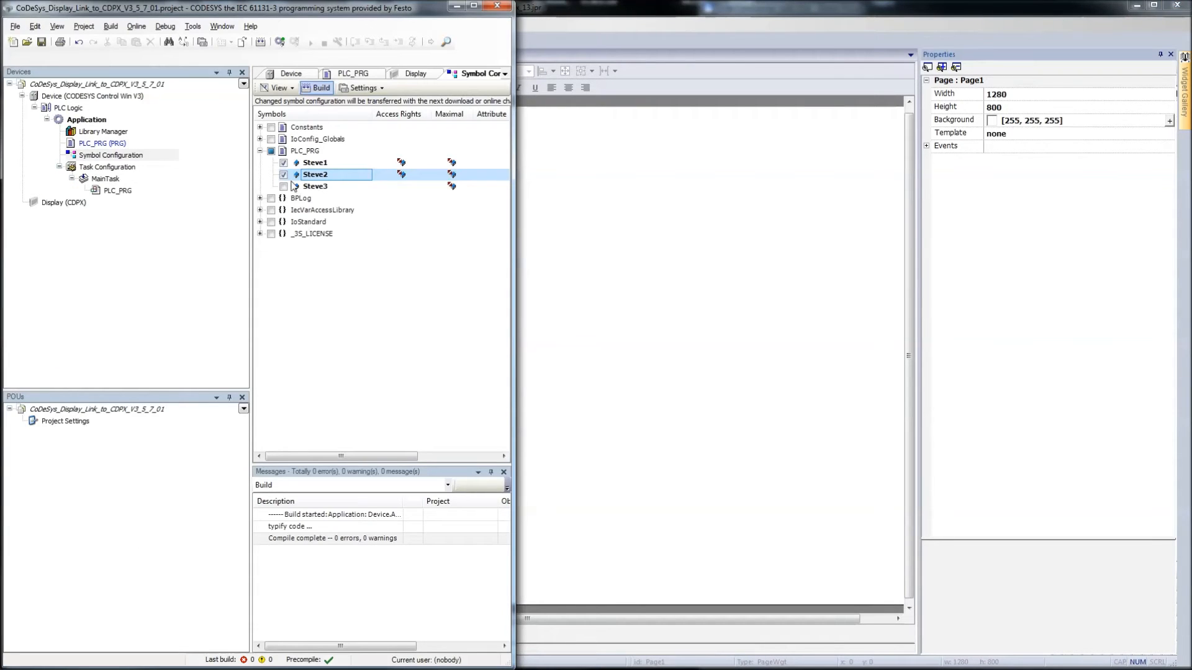
double_click(102, 143)
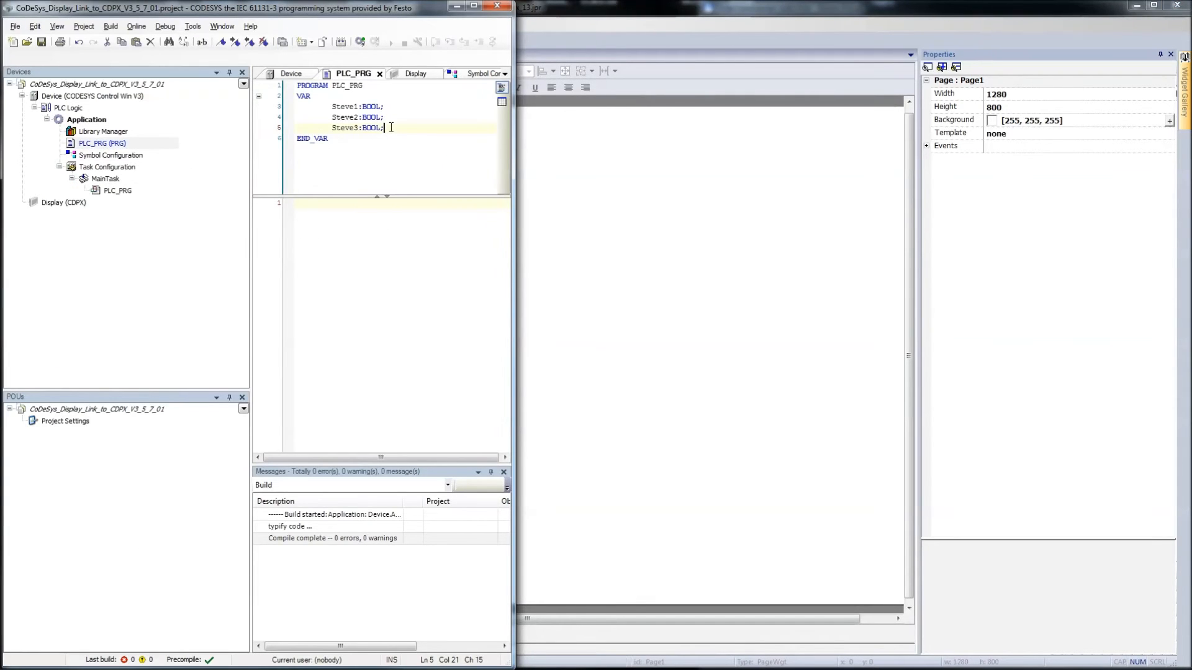
key("Return")
type("EdwardScissorHAnds:INT;")
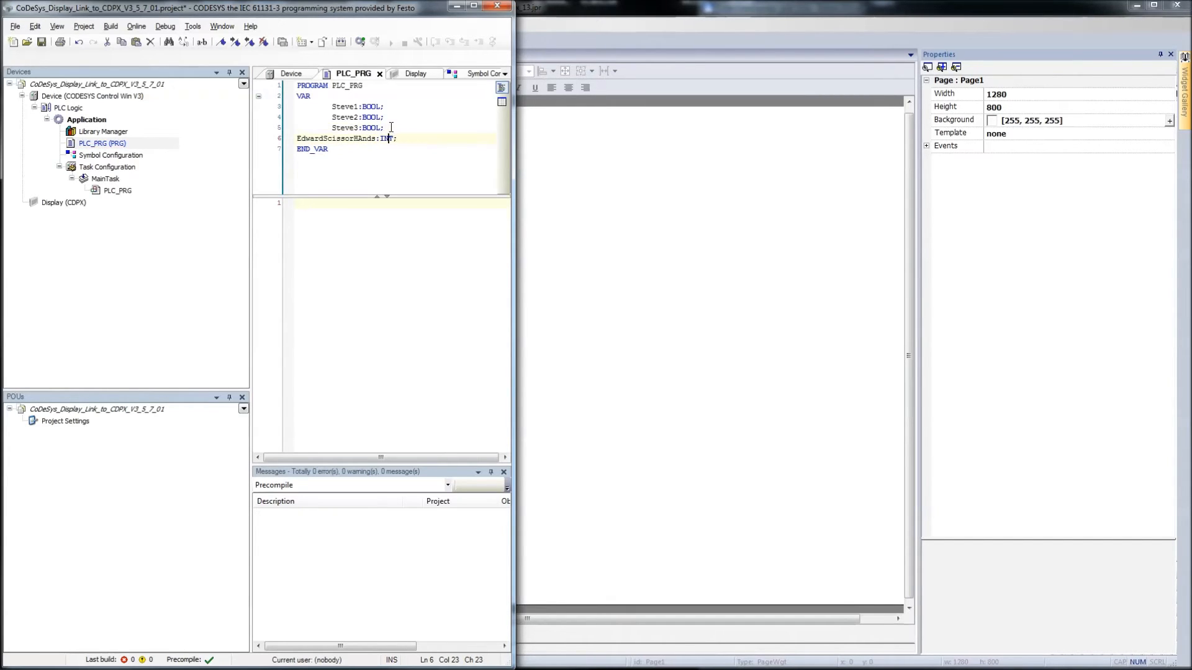
Correct the new variable's name to EdwardScissorHands and indent its declaration in line with the other variables
key("BackSpace")
type("a")
key("Home")
key("Tab")
key("Tab")
key("Tab")
key("BackSpace")
double_click(392, 139)
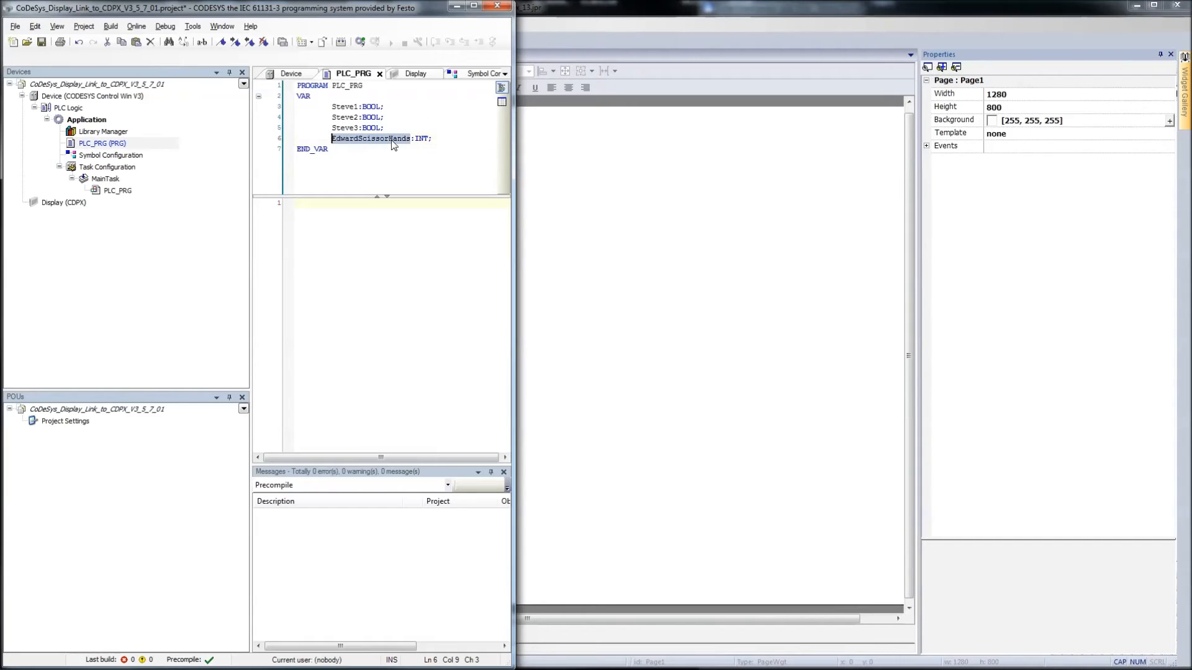
Switch to Designer Studio, place a second standard button beside the first on Page1, and open its tag attachment dialog
left_click(824, 287)
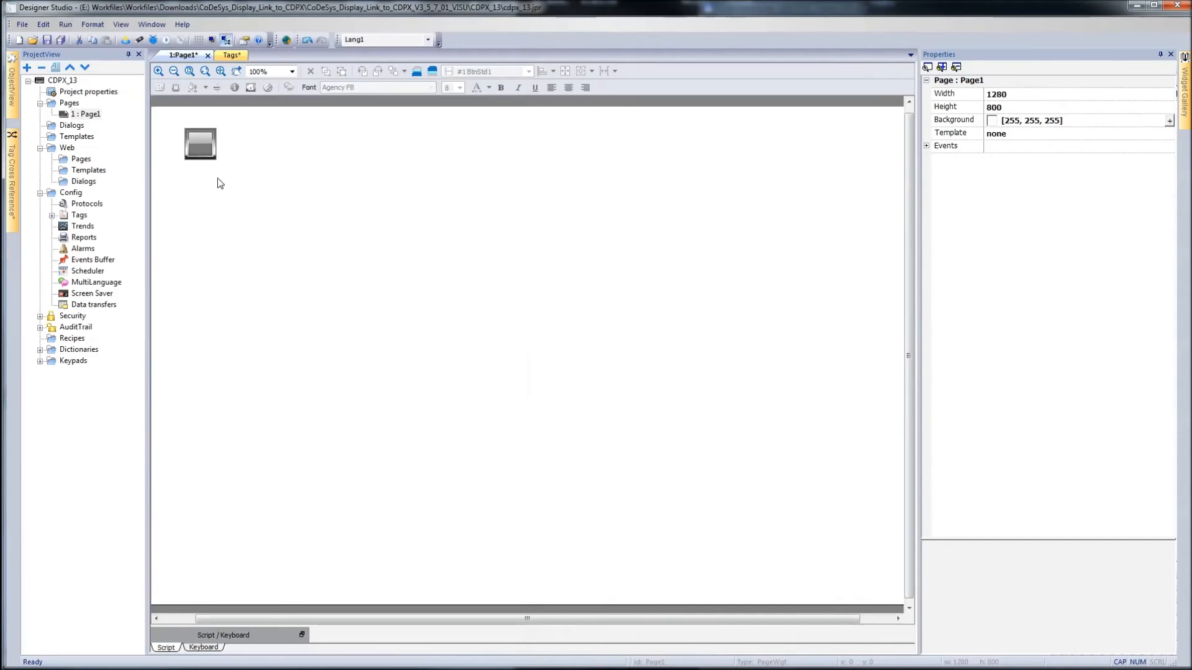
left_click(206, 154)
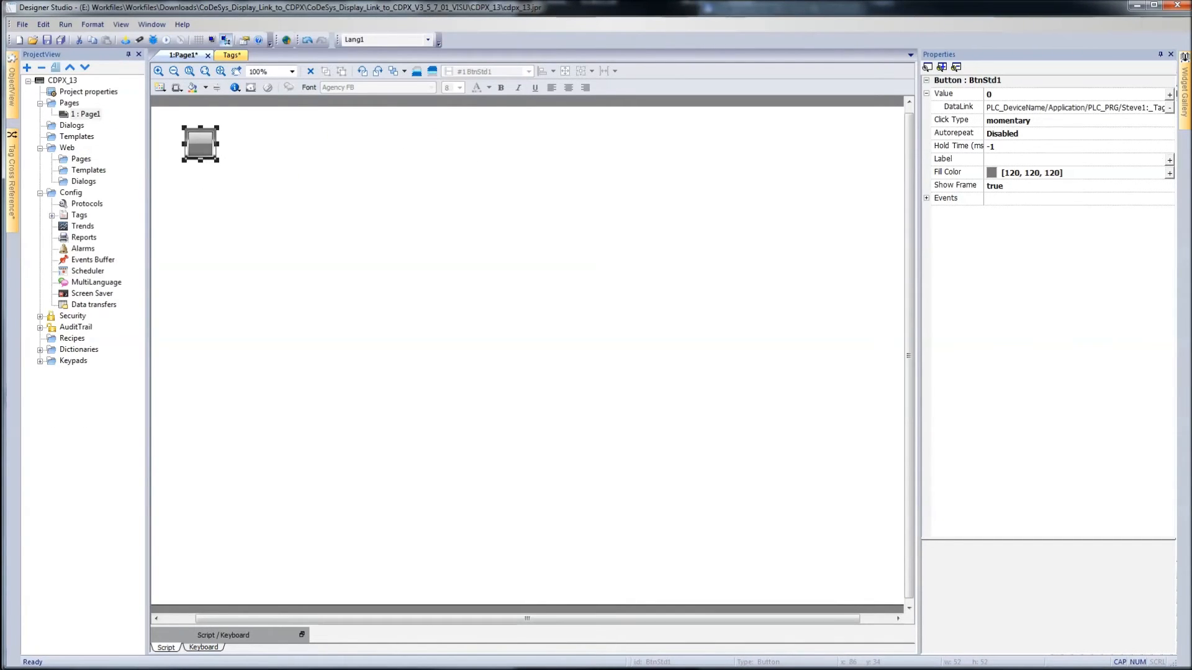
mouse_move(1186, 111)
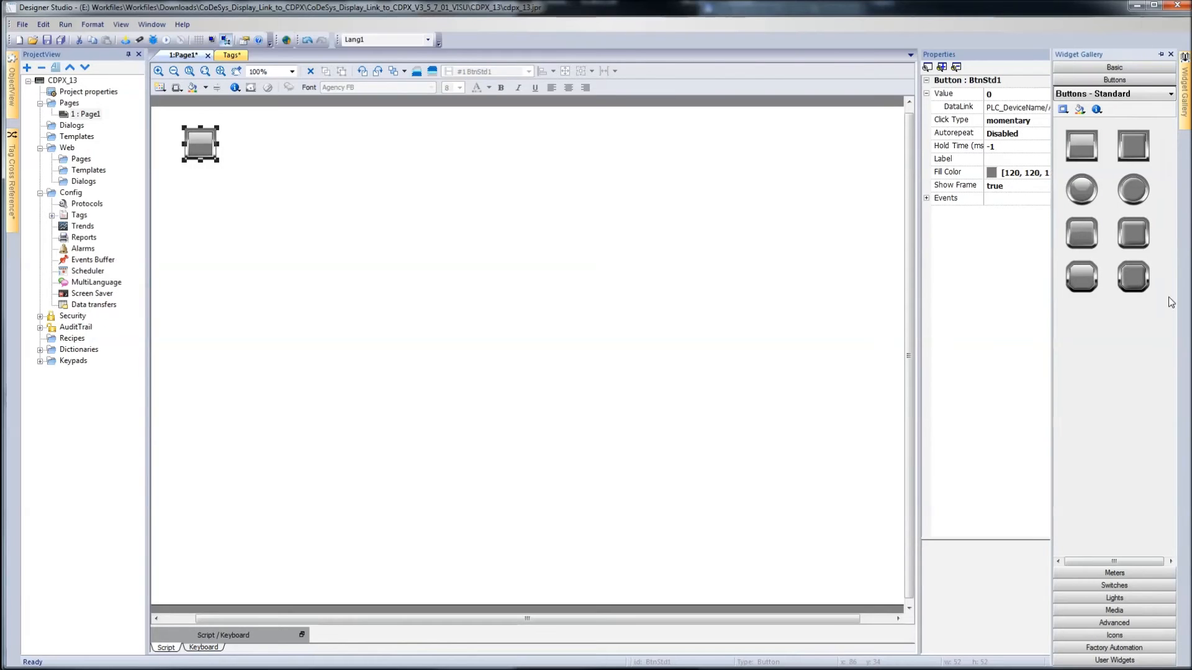
left_click_drag(1081, 146, 399, 154)
left_click_drag(244, 142, 245, 142)
right_click(244, 143)
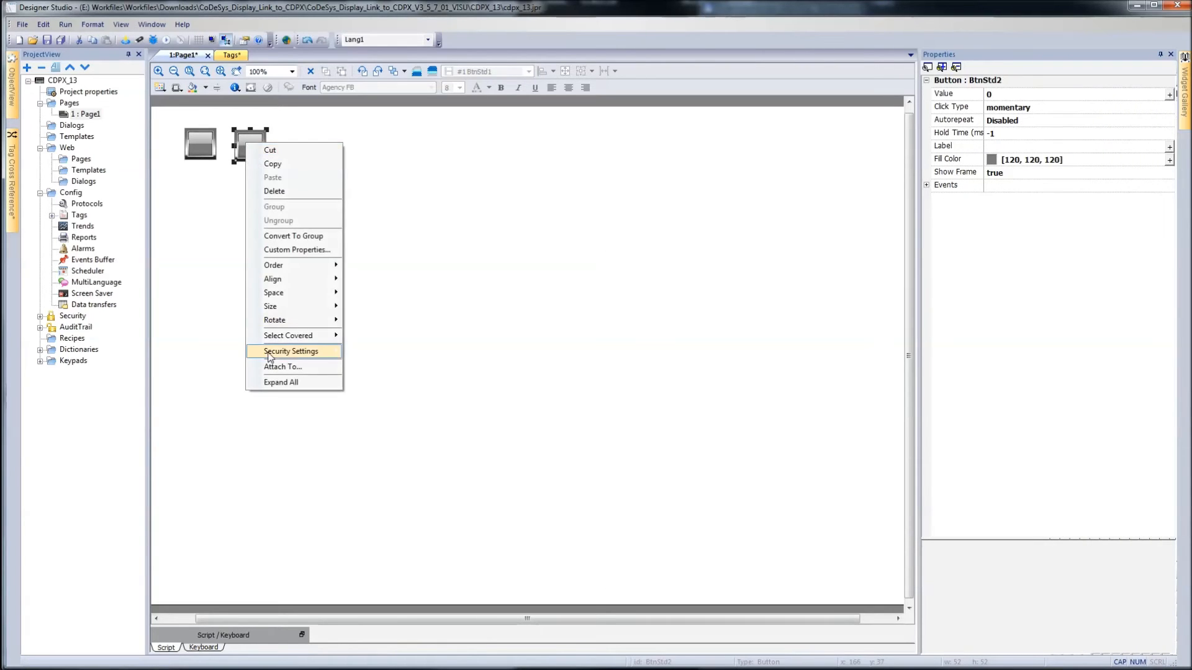
left_click(275, 366)
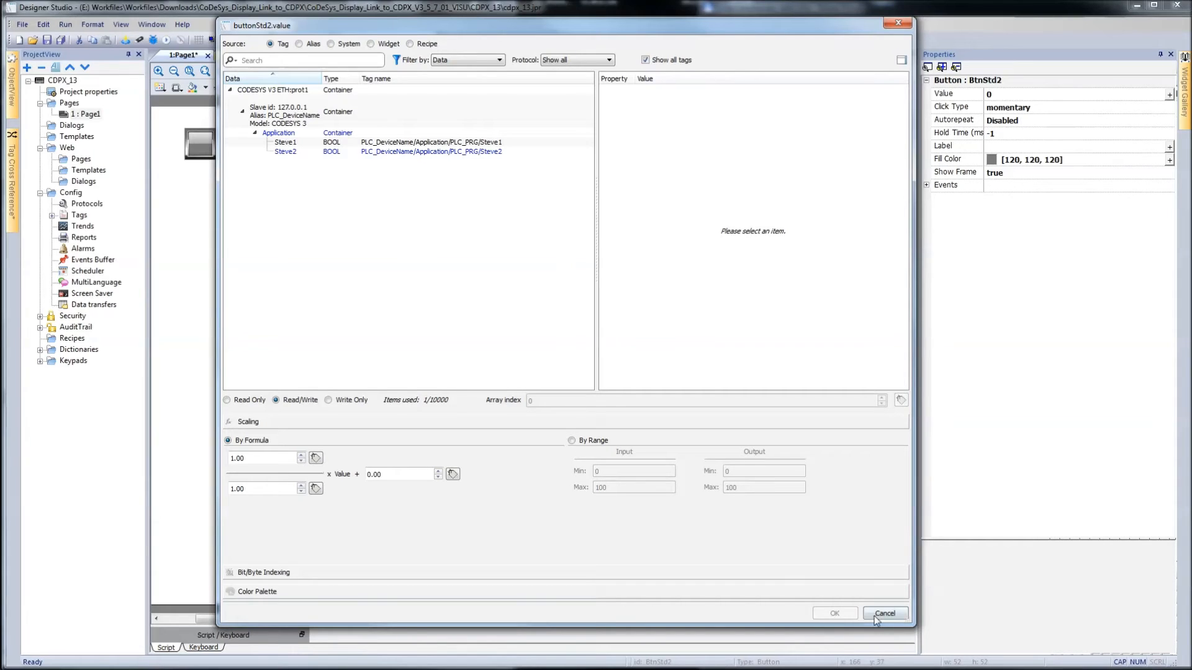
Switch to CODESYS, build the symbol configuration and save the project, and return to the second button's tag dialog in Designer Studio
key("alt+Tab")
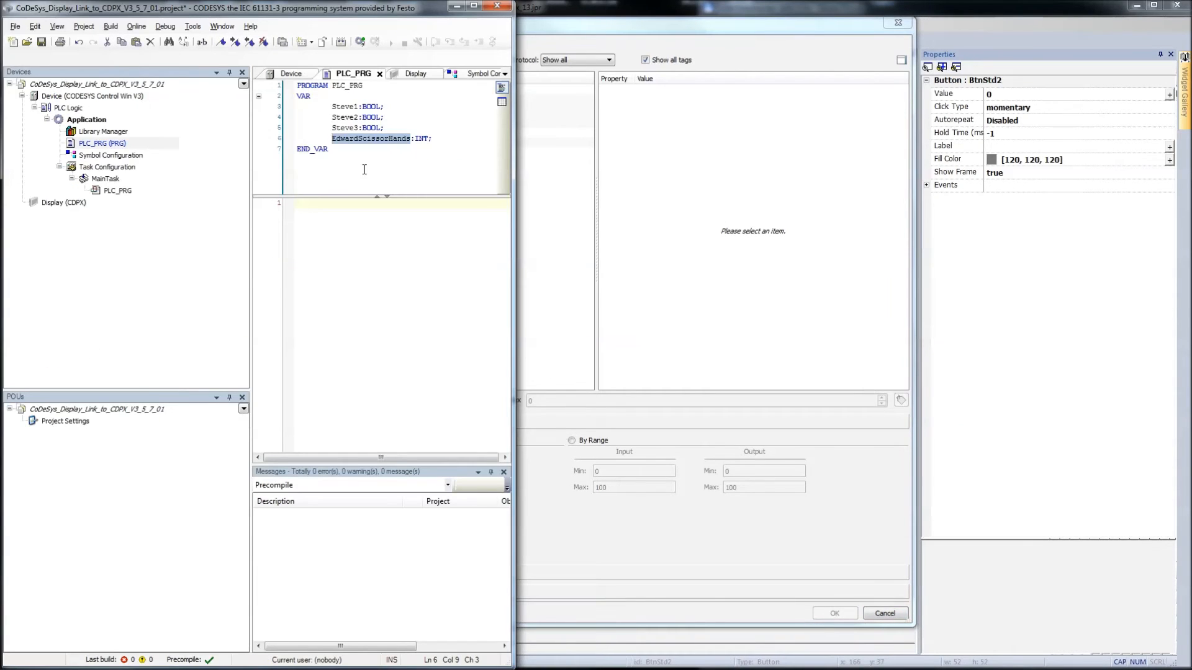
double_click(108, 155)
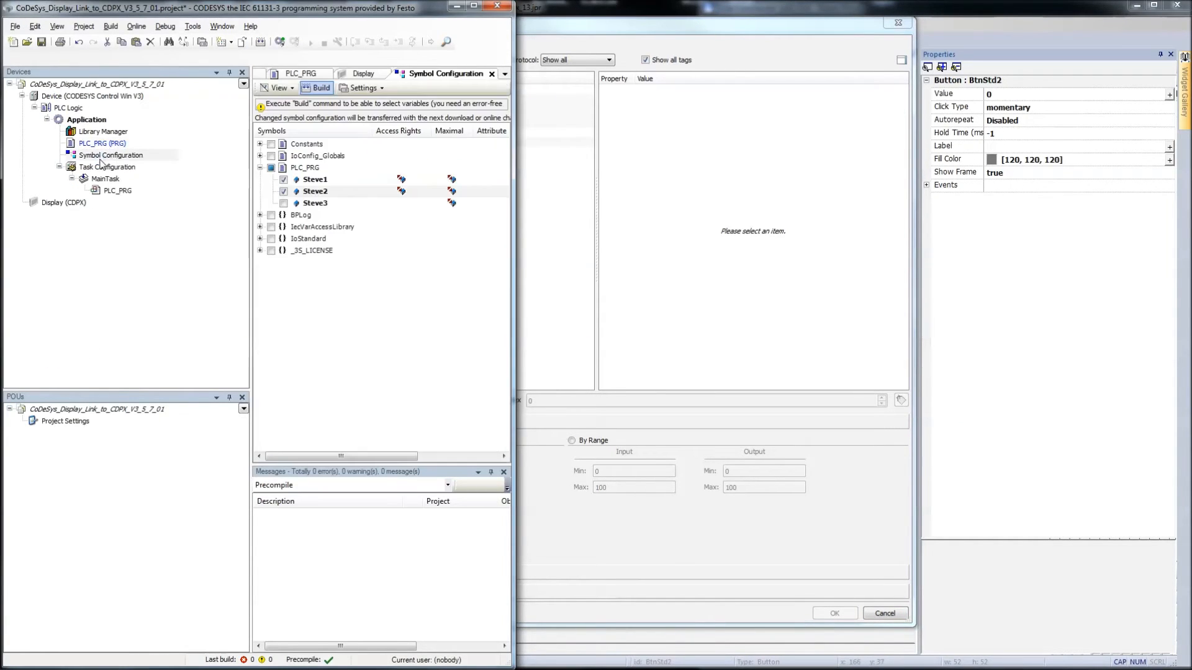
left_click(317, 87)
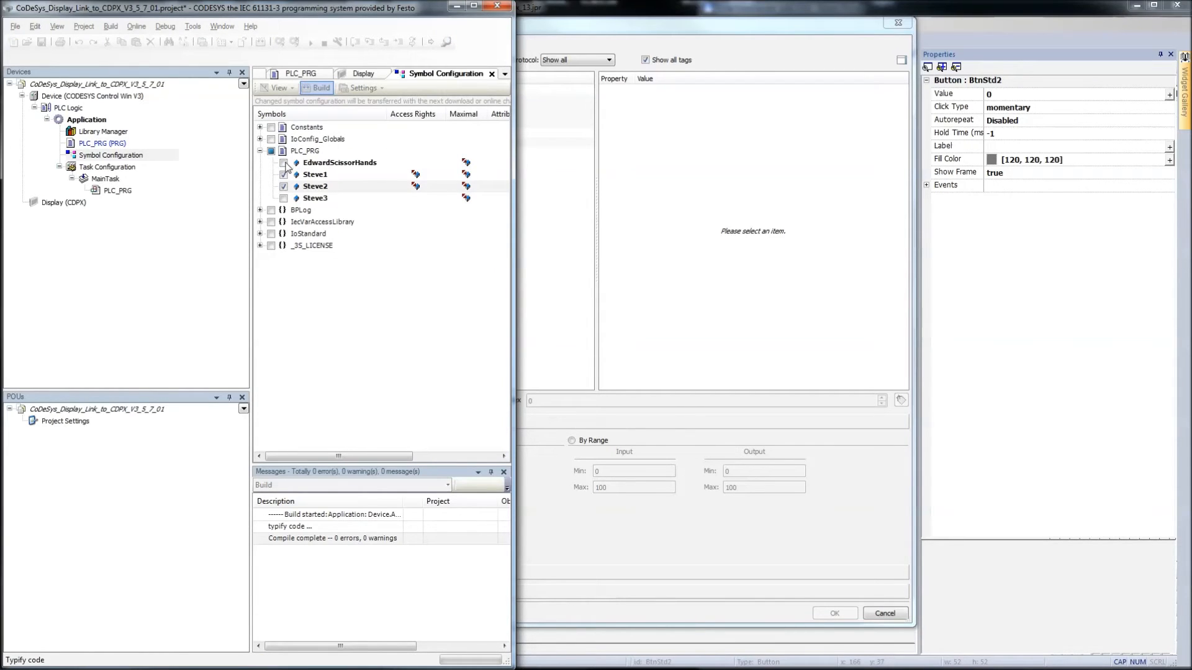
left_click(42, 42)
left_click(670, 198)
left_click(453, 187)
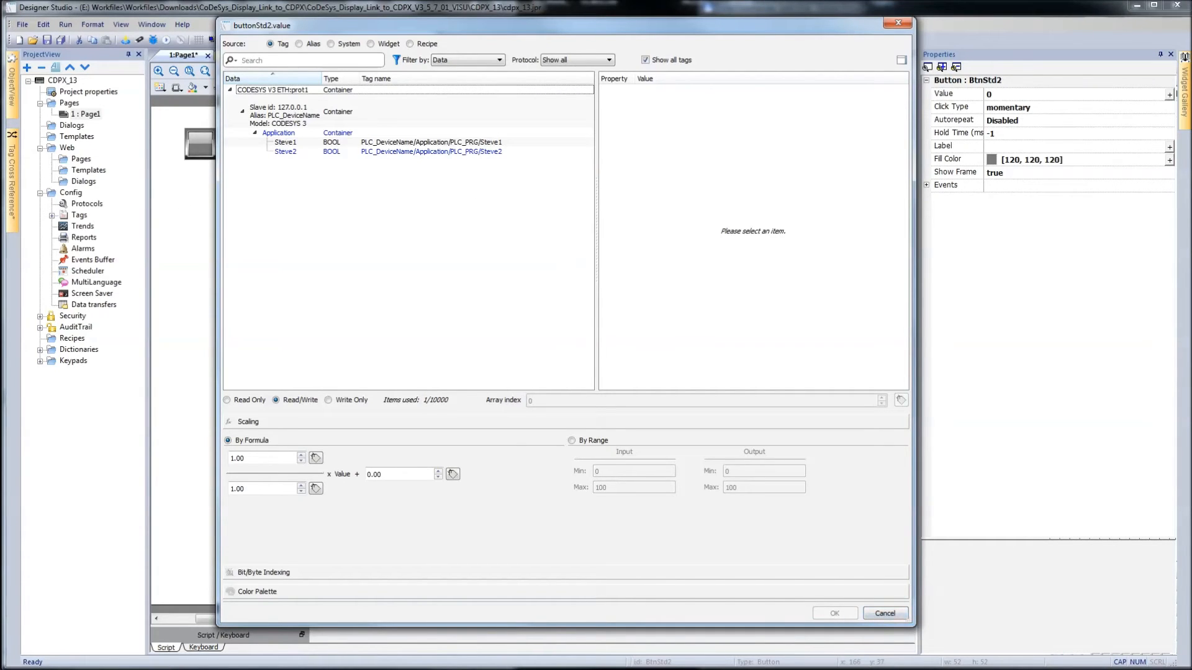
Switch to CODESYS, enable the EdwardScissorHands symbol for export, save the project, and return to Designer Studio
key("alt+Tab")
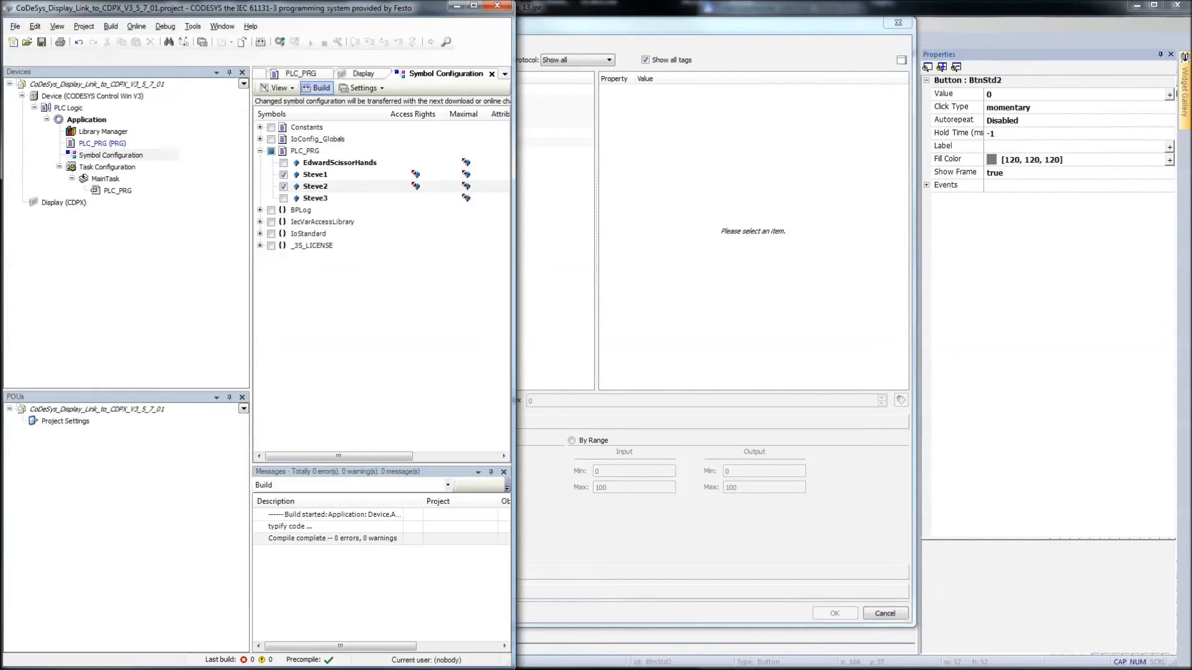
left_click(284, 163)
left_click(42, 41)
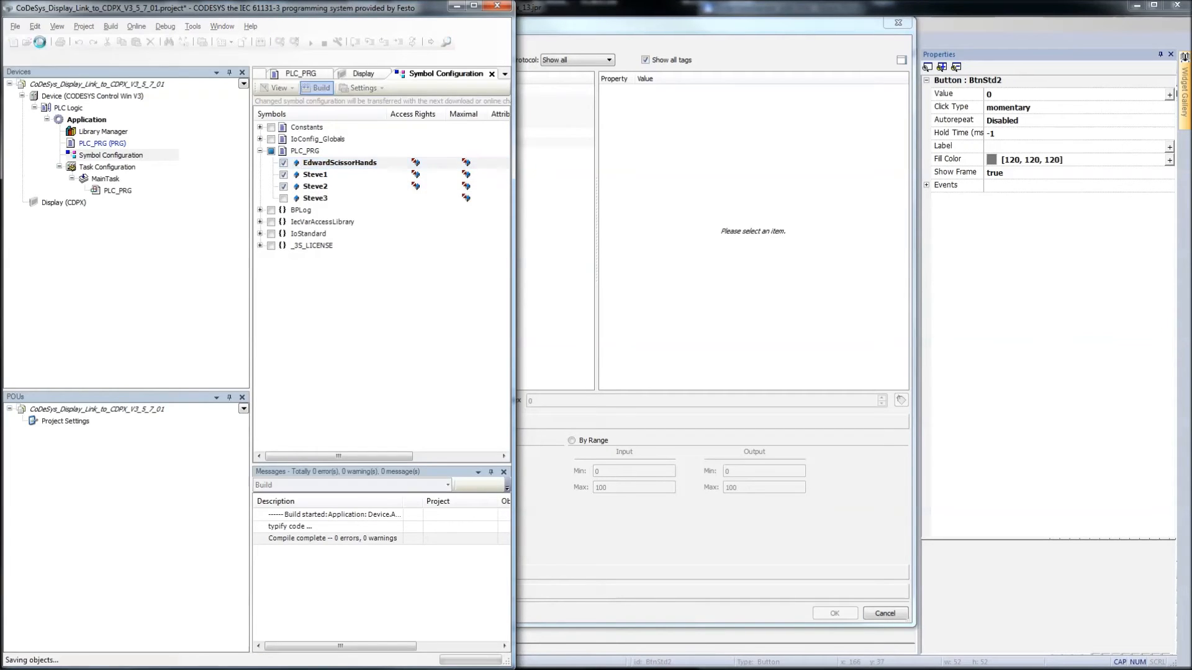
left_click(723, 189)
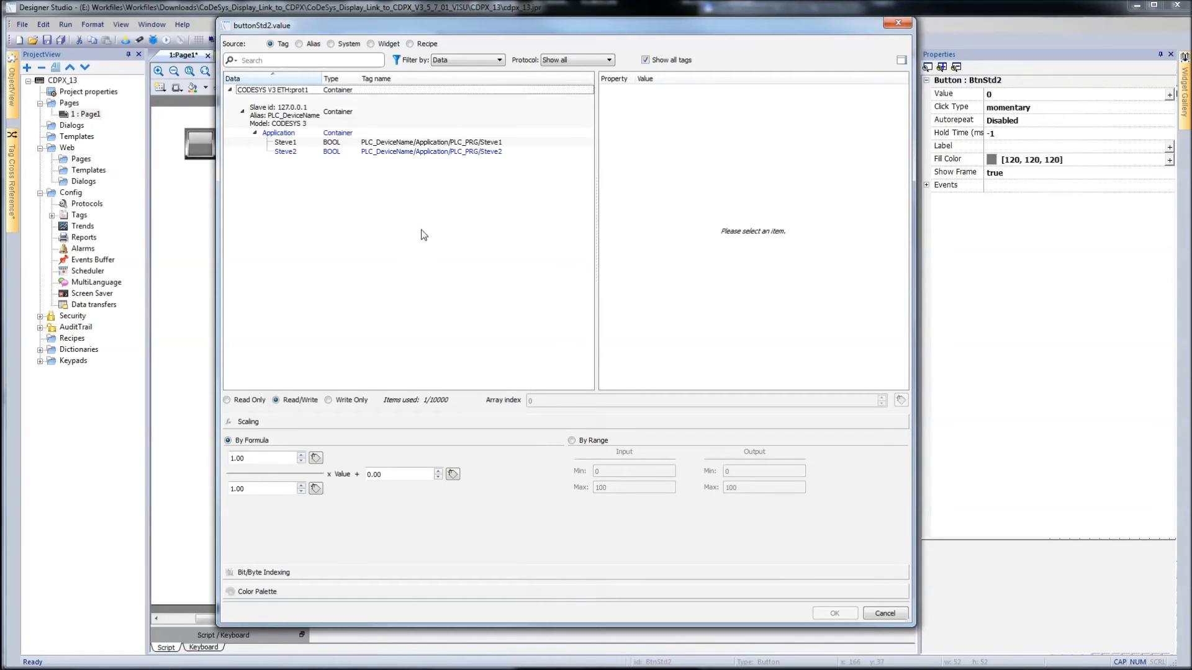
Reopen the second button's tag attachment dialog to refresh its list and attach the button to the EdwardScissorHands tag
left_click(883, 614)
right_click(242, 139)
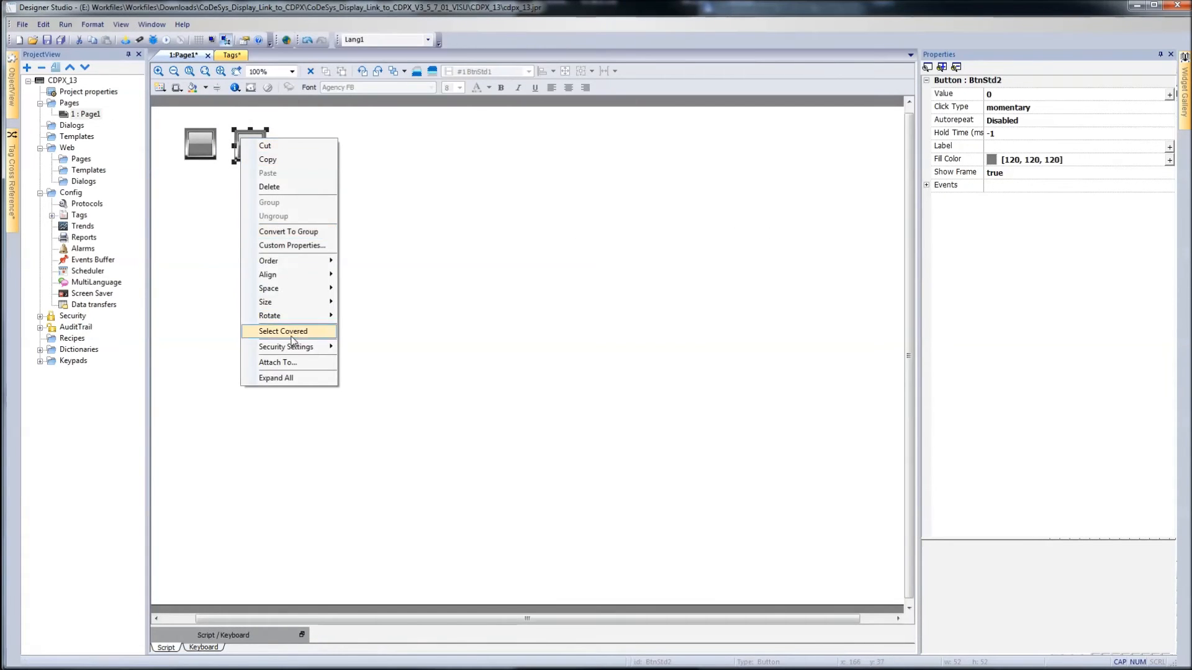
left_click(276, 362)
left_click(311, 144)
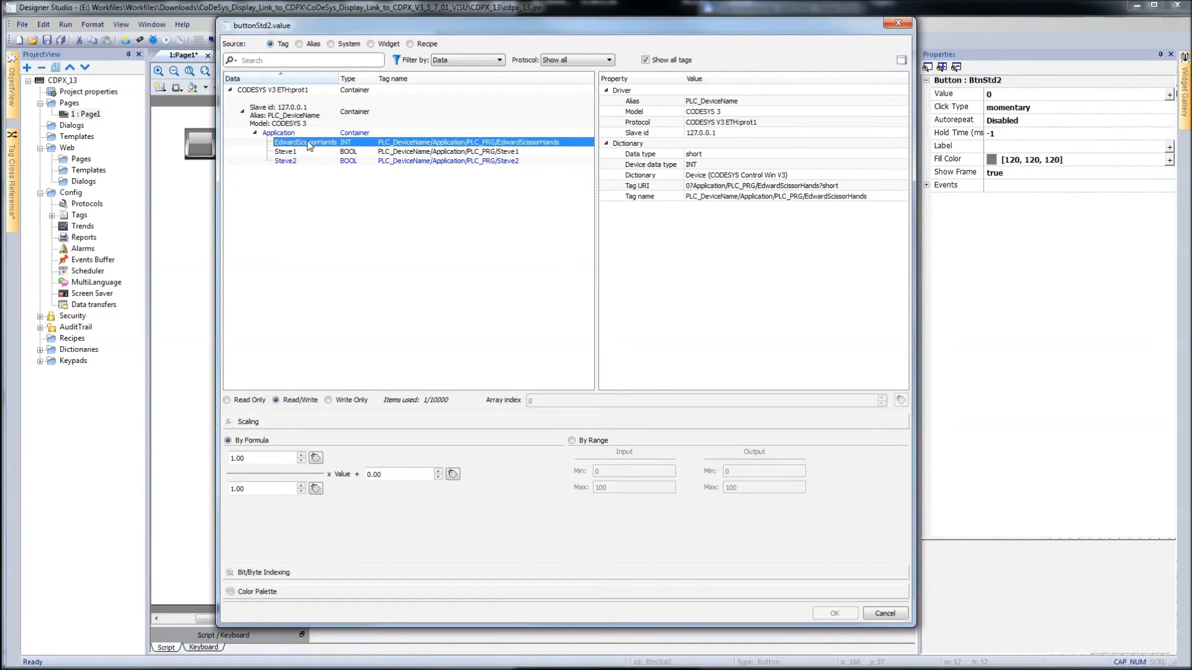
left_click(834, 613)
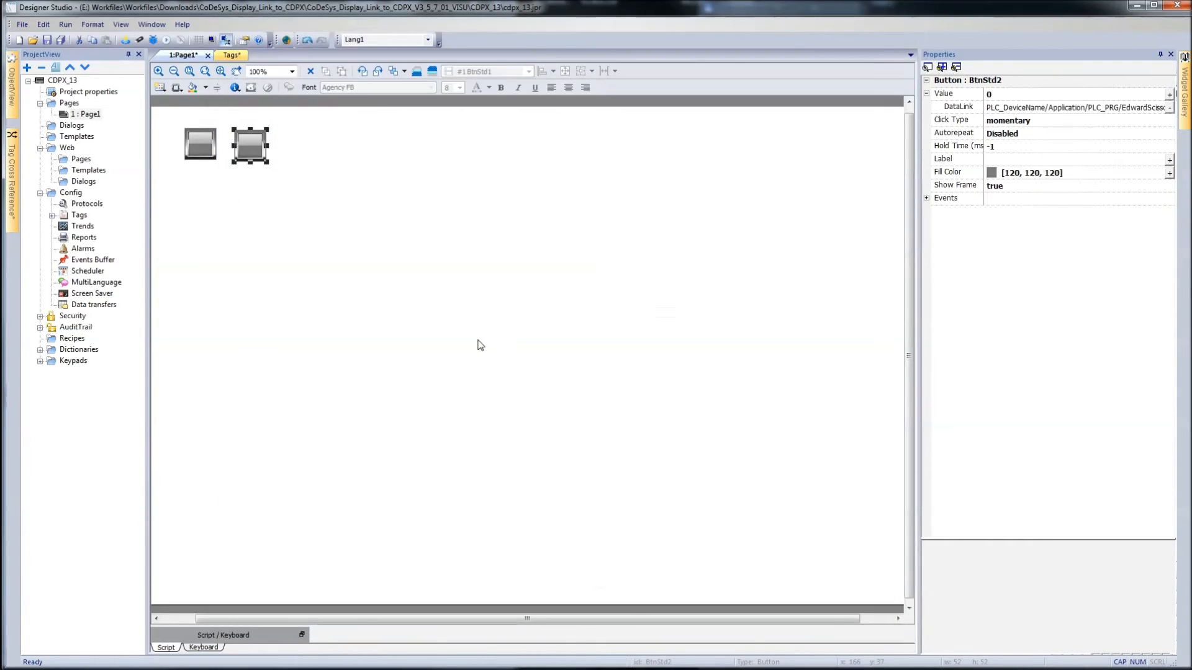
left_click(479, 345)
Save the display project and run it in the HMI simulator
left_click(61, 40)
left_click(166, 39)
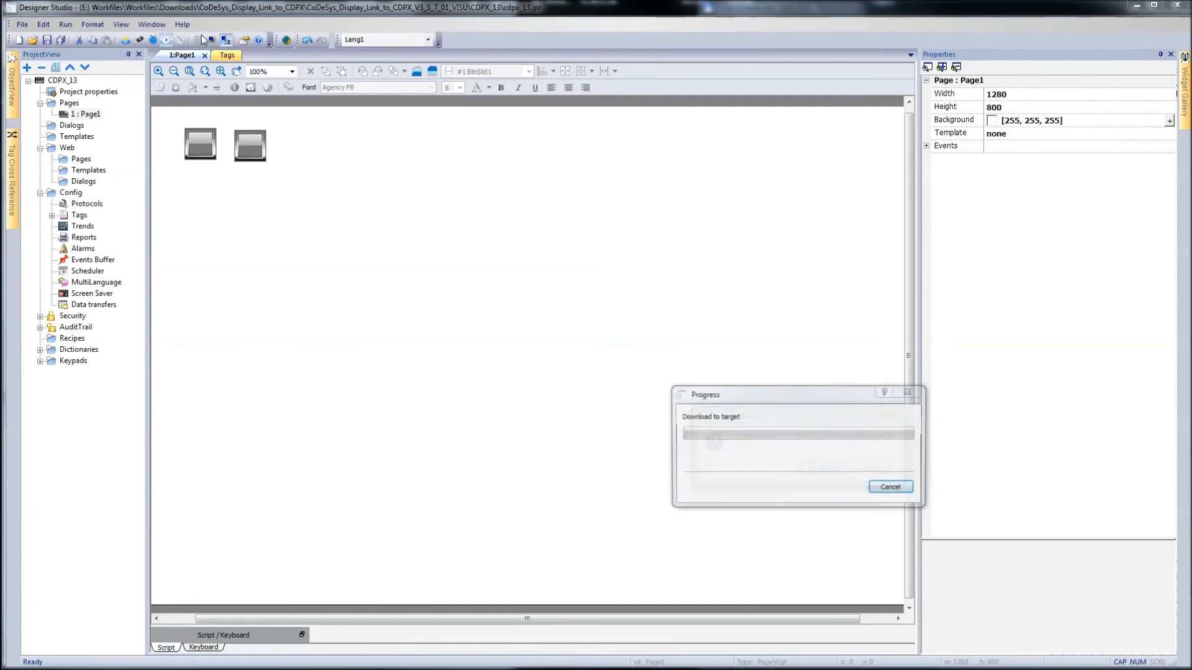
left_click(820, 468)
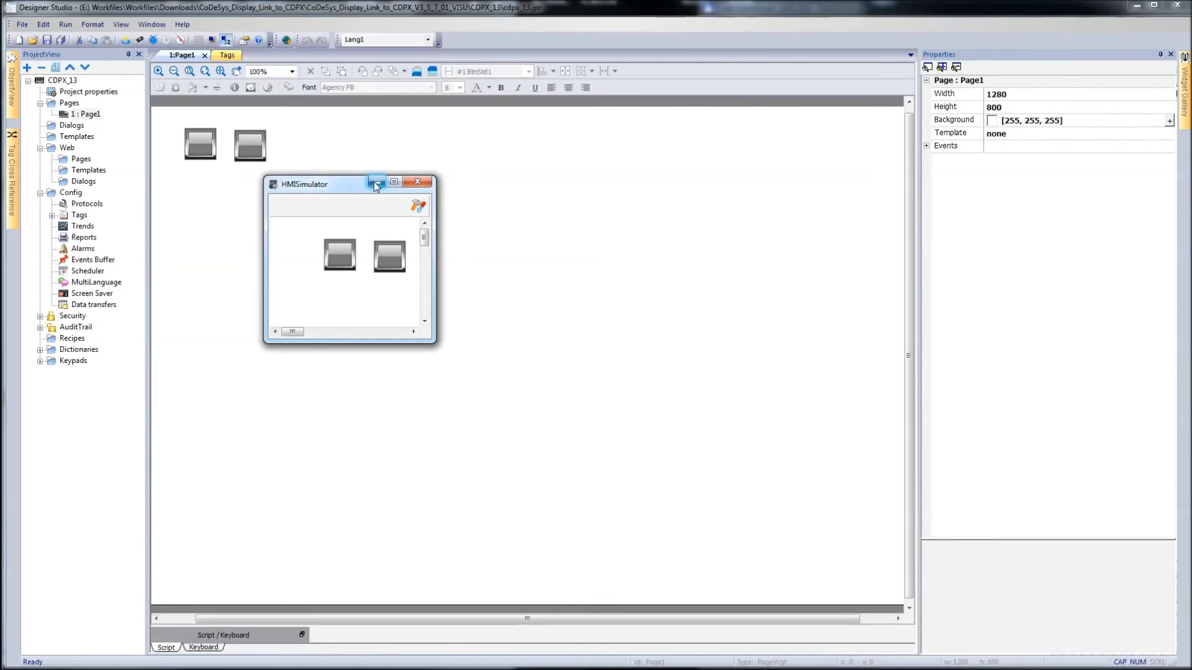
left_click_drag(365, 181, 1121, 13)
left_click(1150, 340)
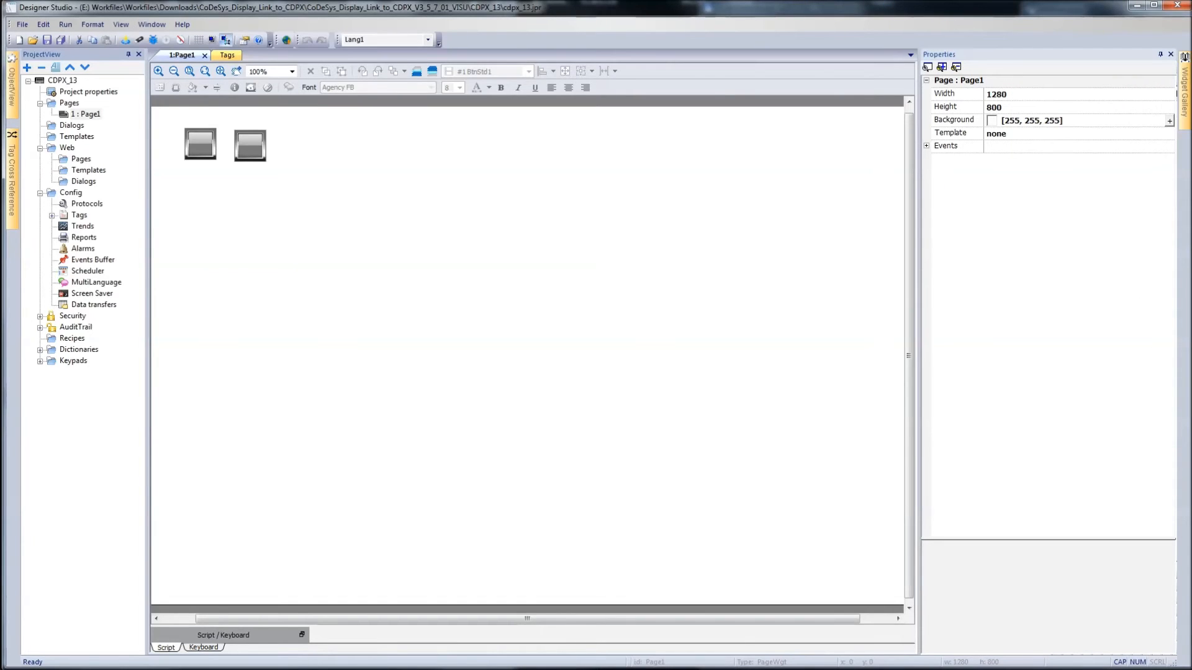
Switch to CODESYS, set the CCA81304 device under Gateway-1 as the active communication path, and save the project
key("alt+Tab")
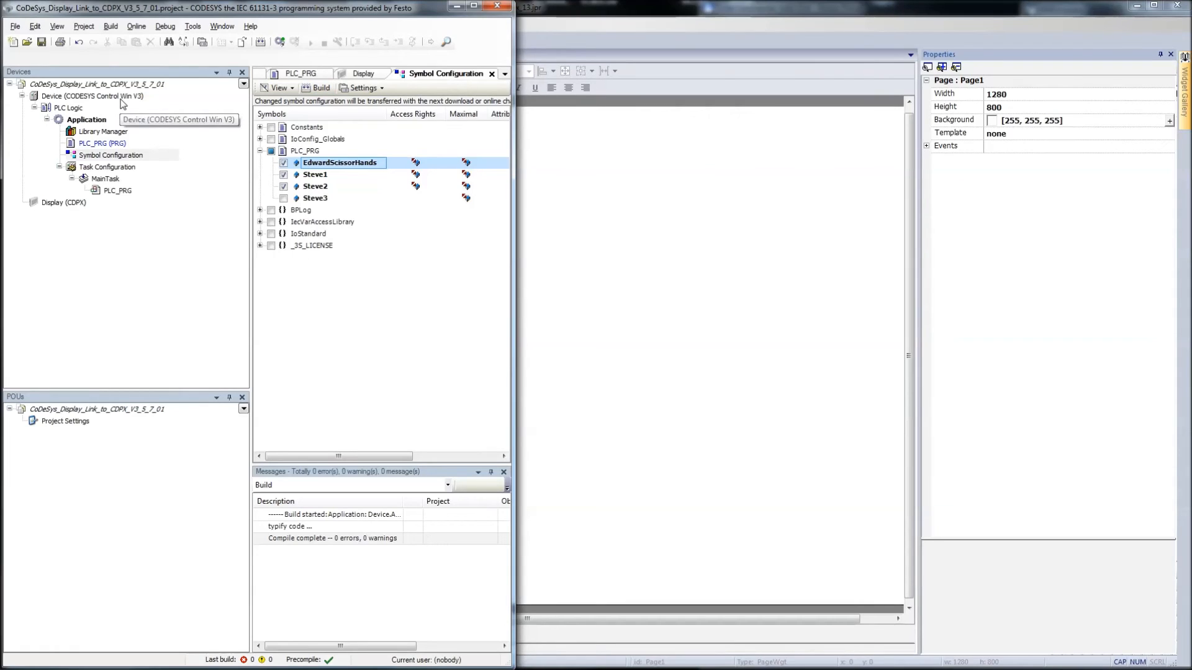
left_click(280, 42)
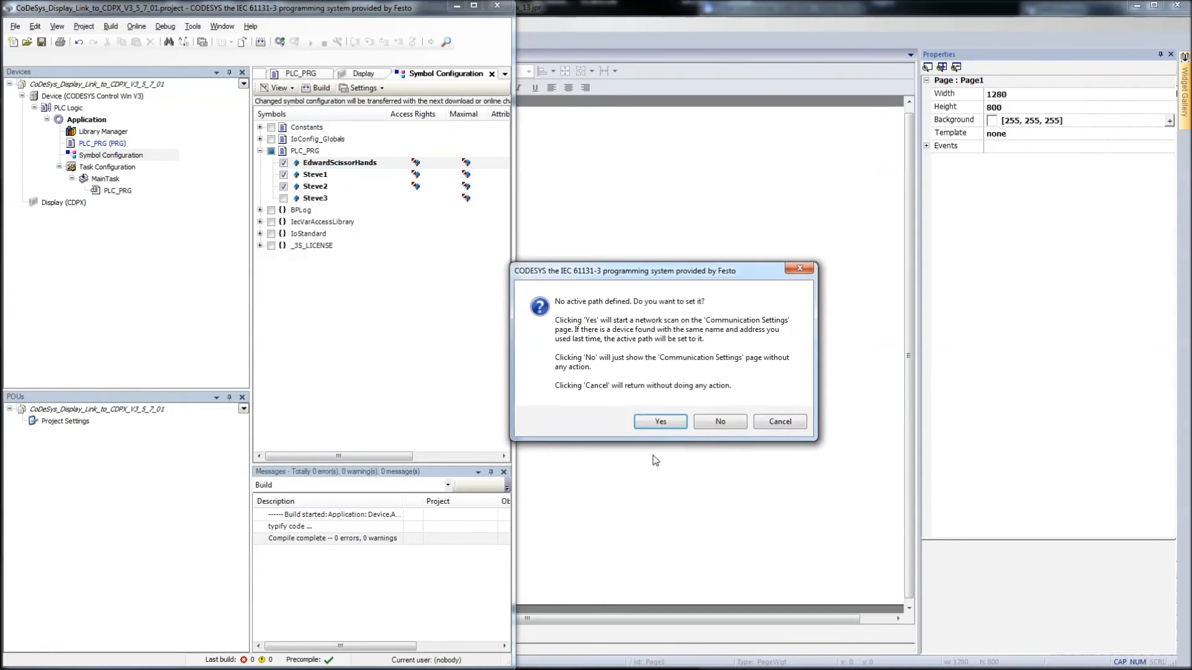
left_click(674, 424)
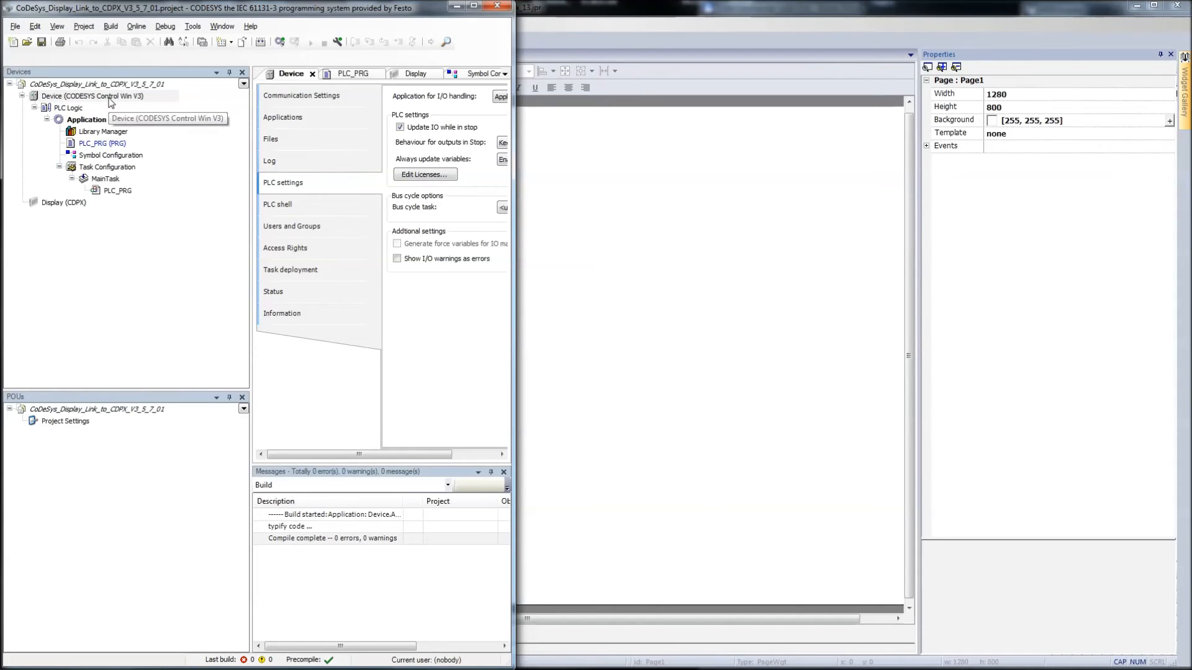
left_click(288, 98)
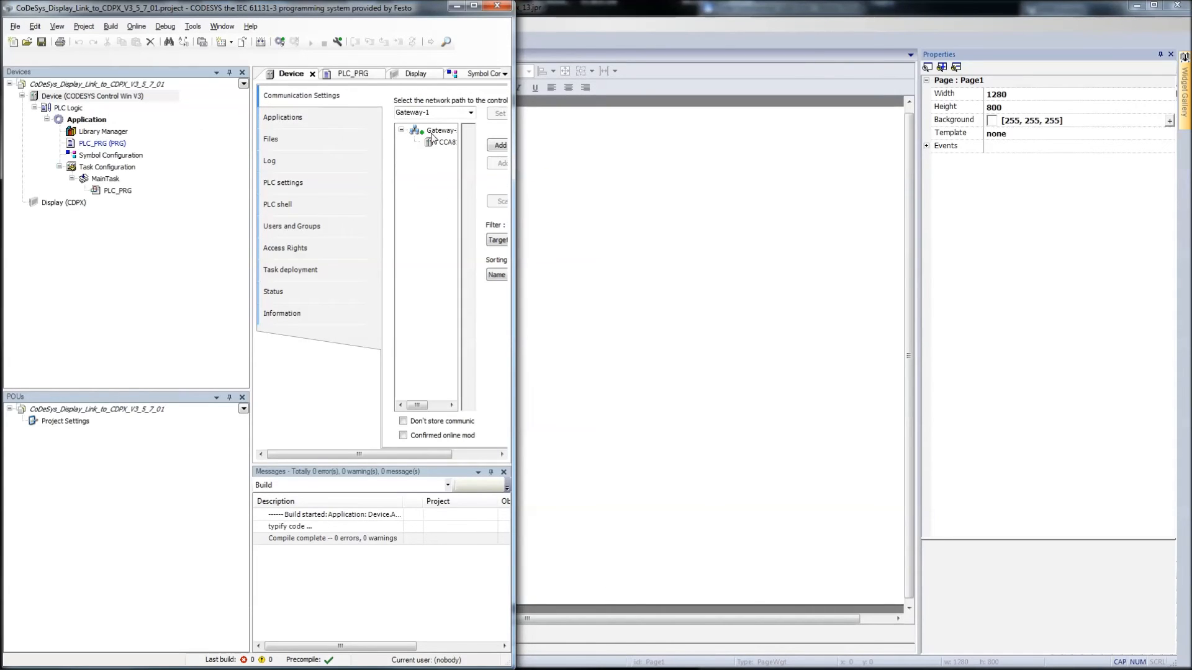
left_click_drag(514, 222, 921, 211)
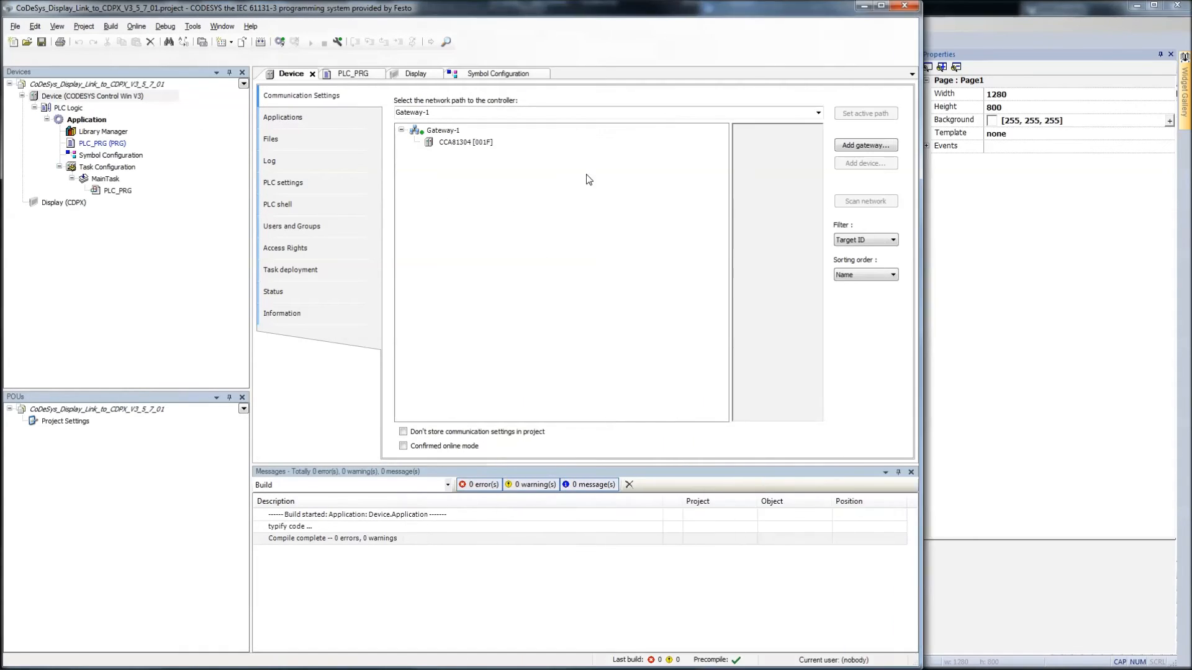
double_click(442, 141)
left_click(42, 42)
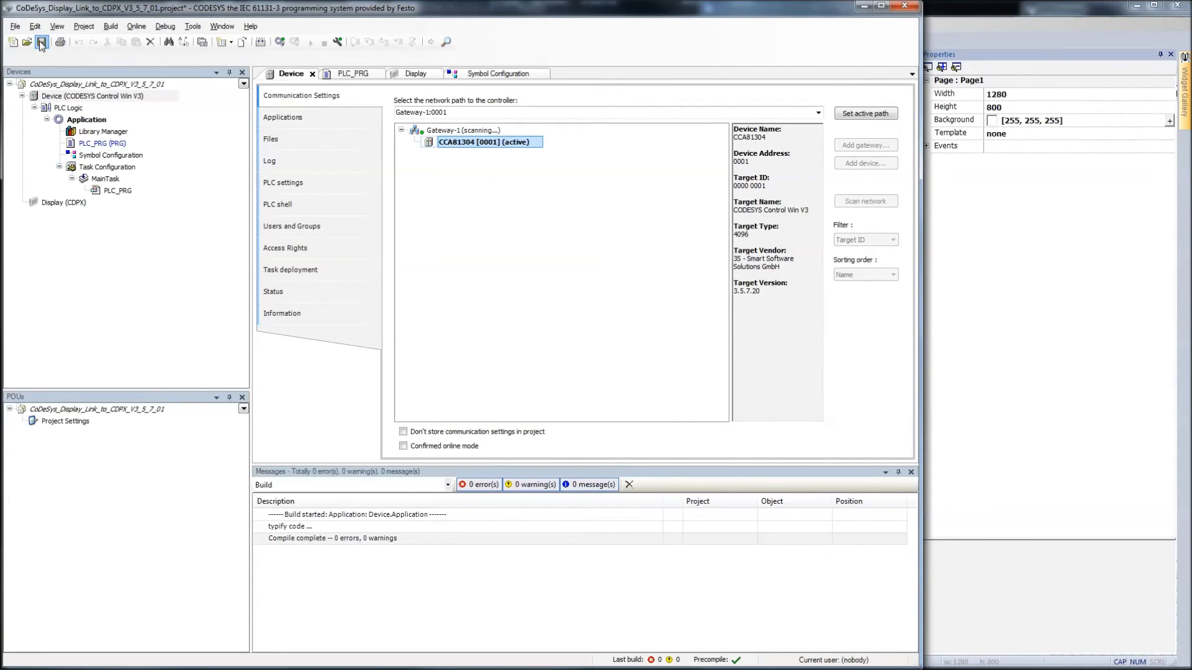
Build the application and log in to the soft PLC, replacing the existing application with the latest code
left_click(111, 26)
left_click(125, 37)
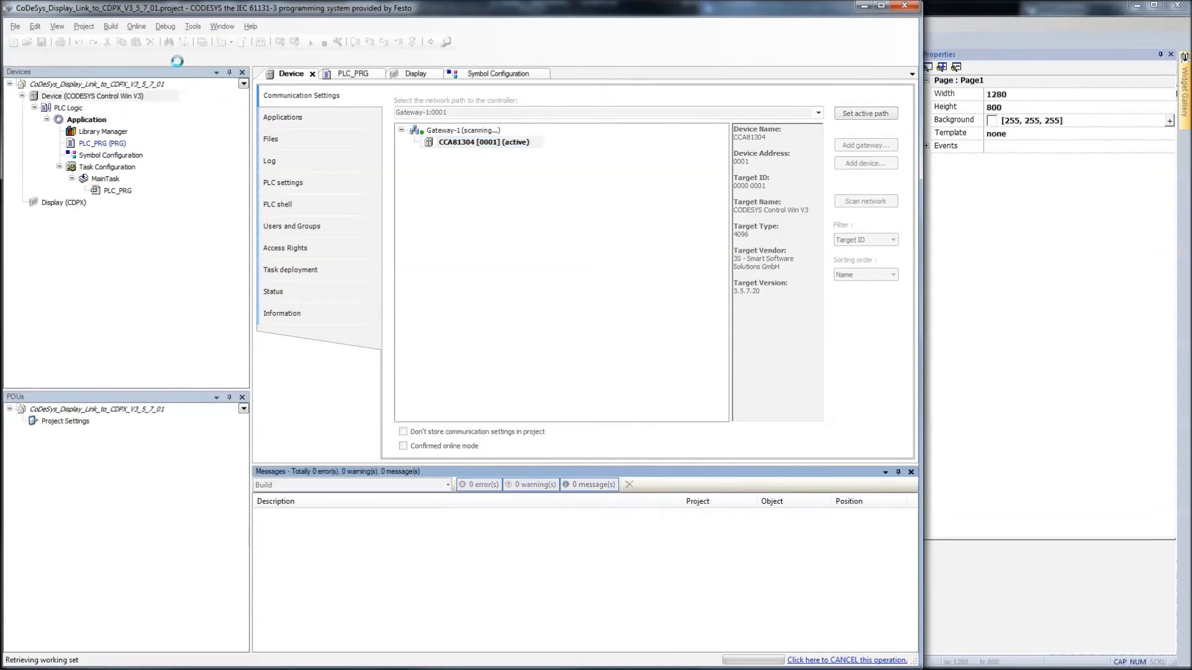
left_click(284, 42)
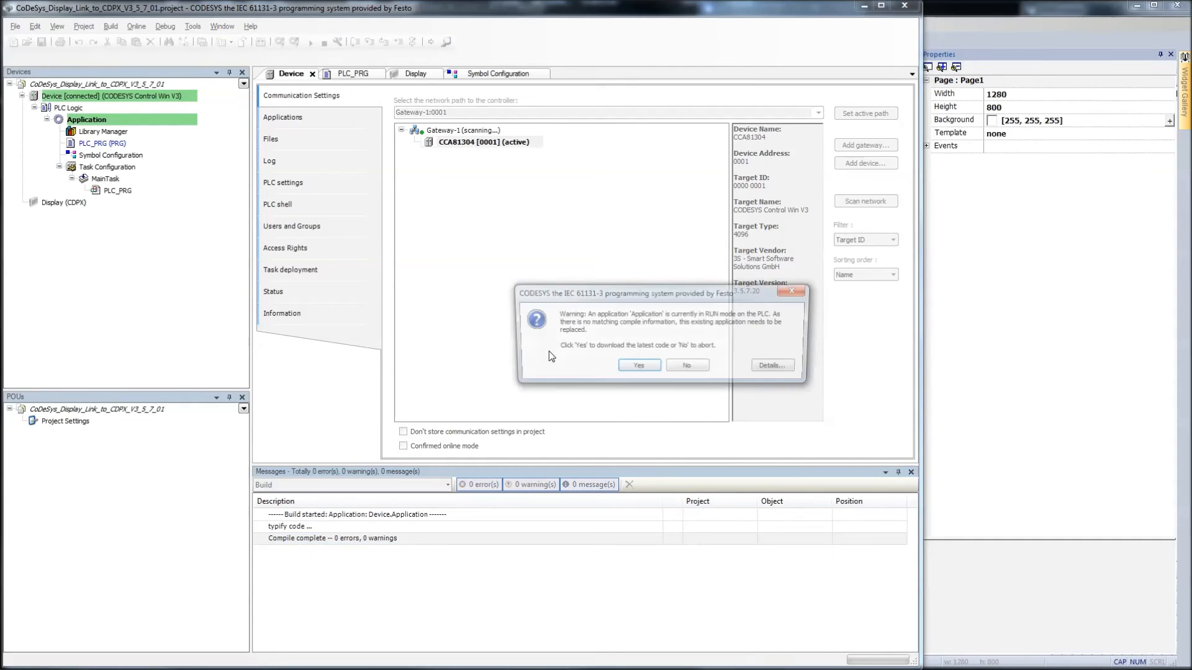
left_click(627, 365)
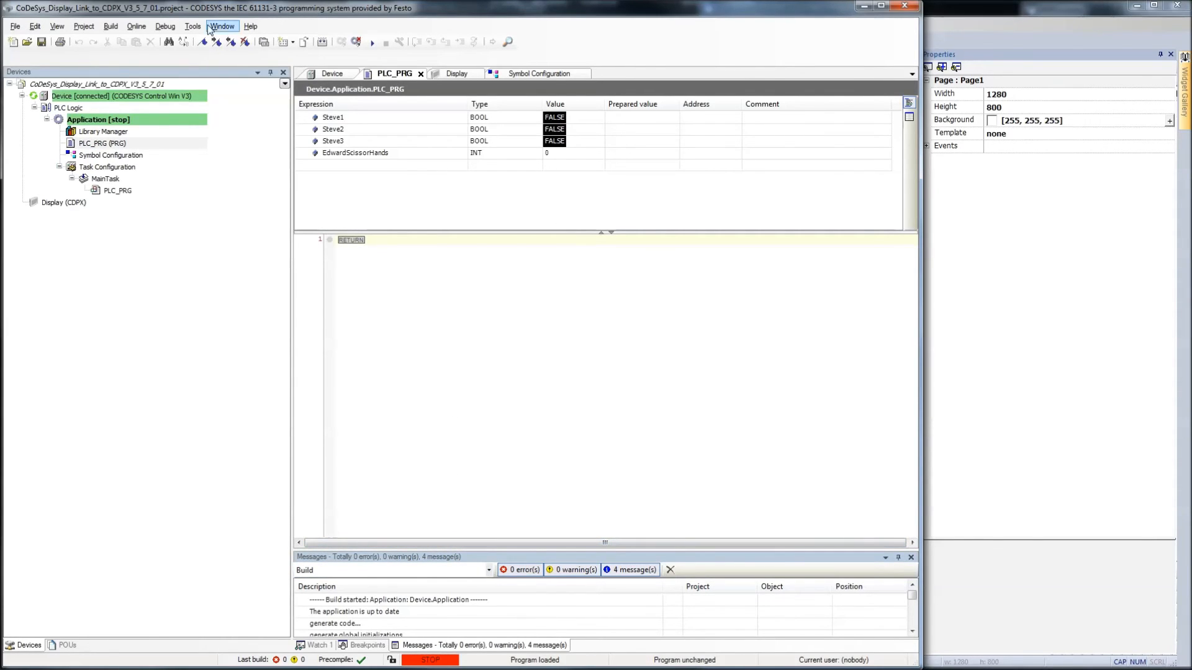
Start the downloaded application on the soft PLC
left_click(126, 29)
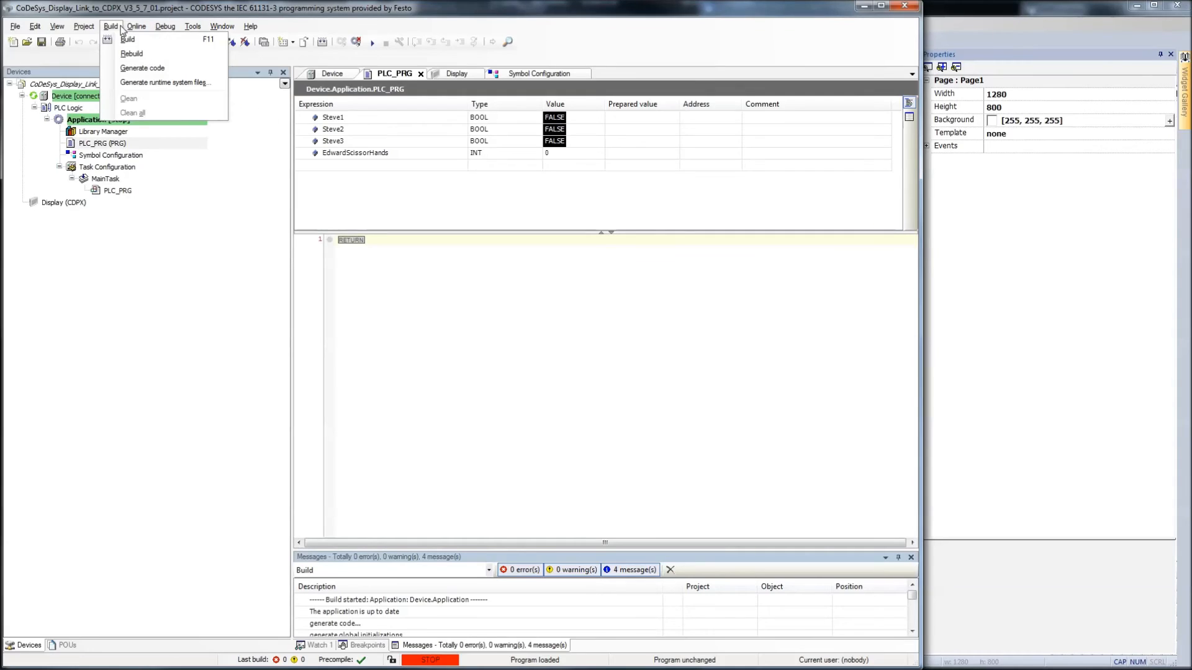
left_click(385, 22)
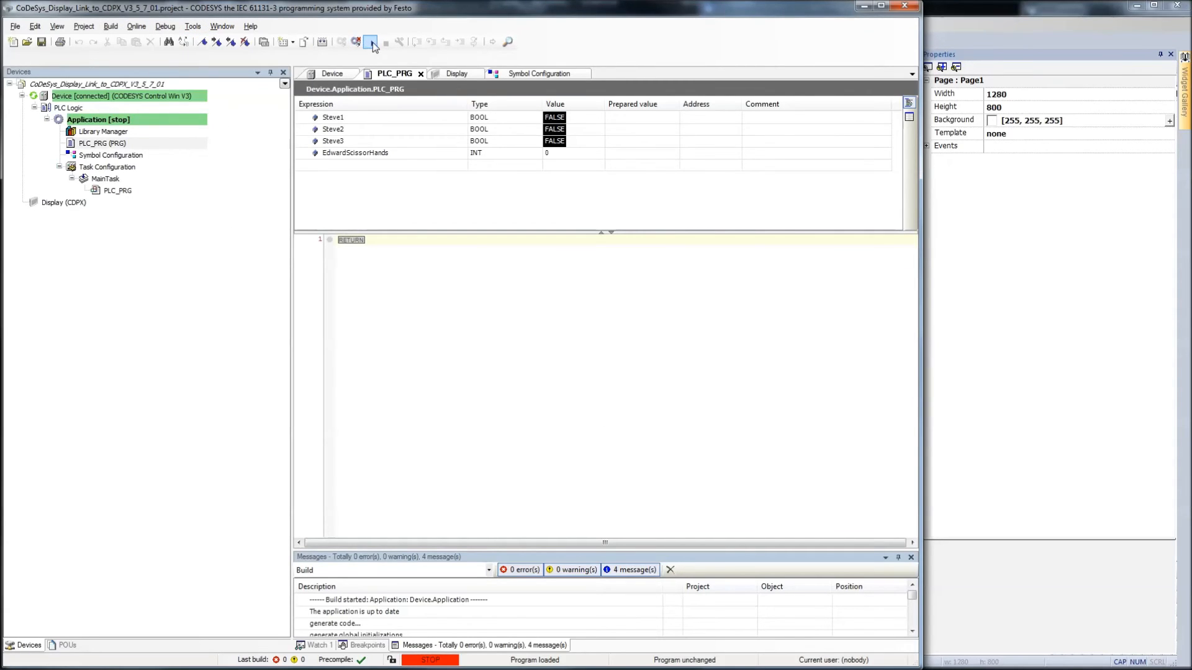
left_click(371, 43)
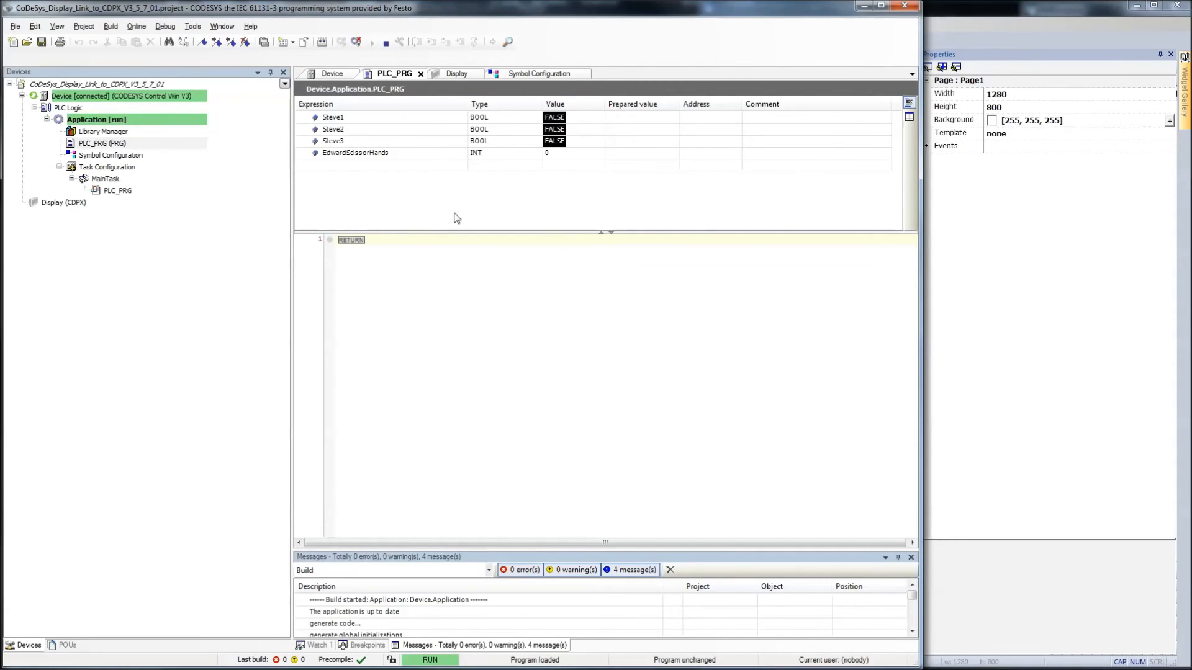
Bring the HMI simulator up beside the CODESYS online view of PLC_PRG and try toggling the first button
left_click(1034, 265)
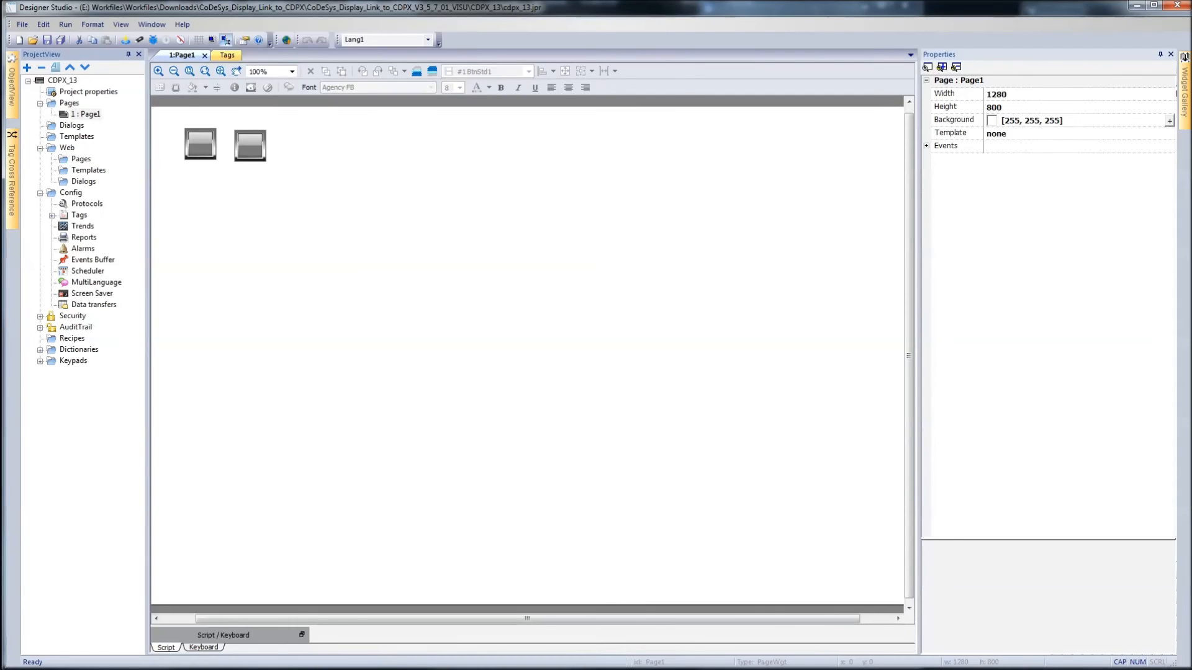
left_click(605, 669)
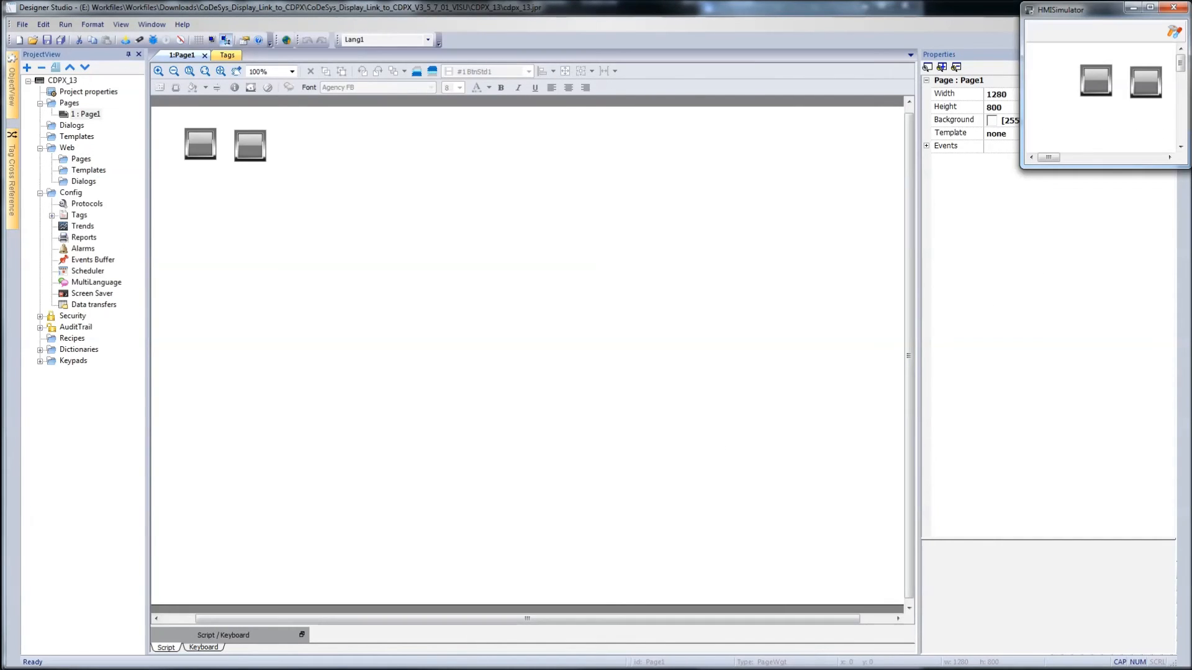
key("alt+Tab")
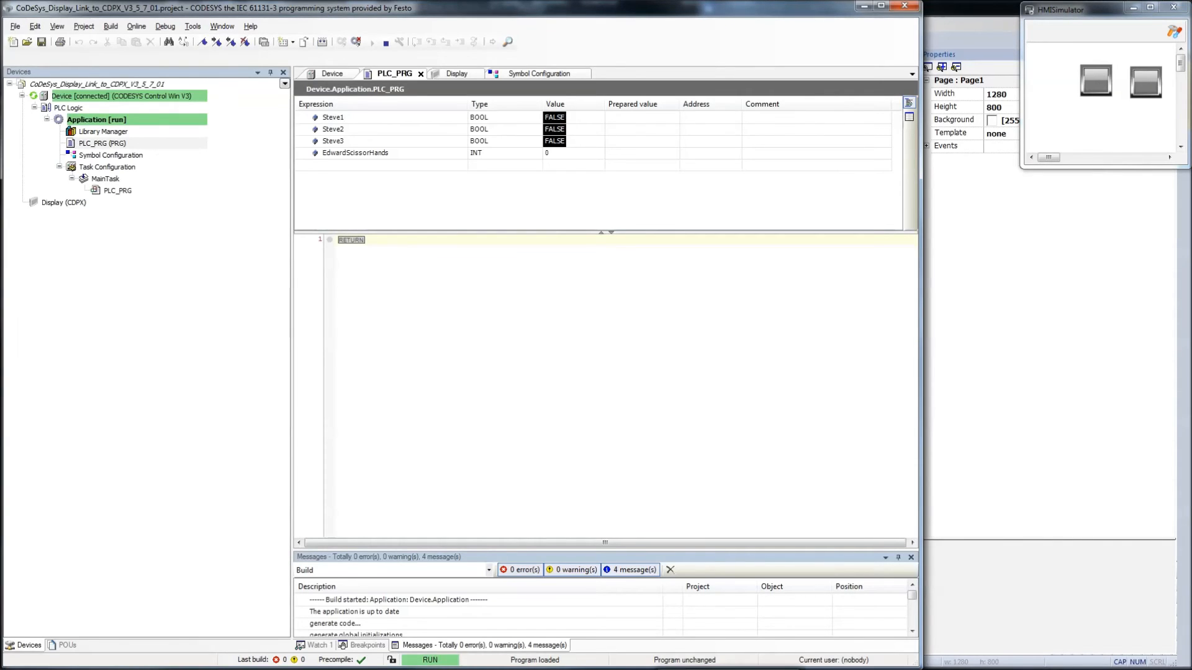
left_click(1094, 90)
left_click(1094, 91)
left_click(1094, 91)
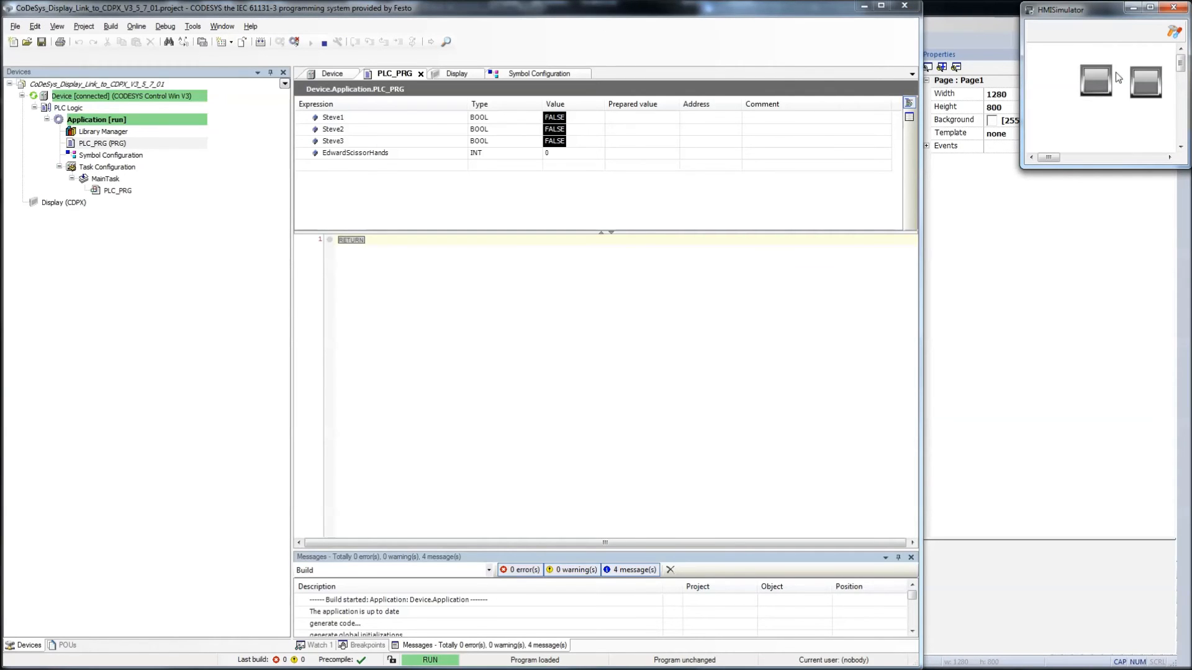
Turn off Use Simulation for the CODESYS V3 ETH protocol in the simulator settings
left_click(1174, 31)
left_click_drag(1146, 11, 1039, 13)
left_click(1040, 60)
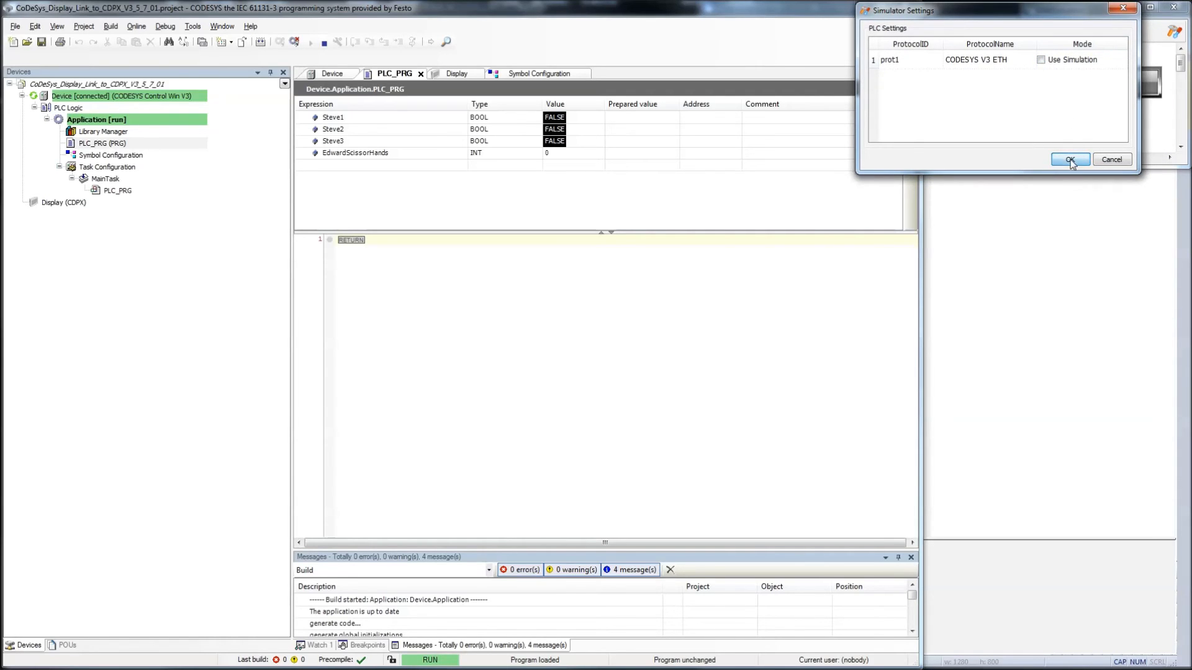
left_click(1060, 160)
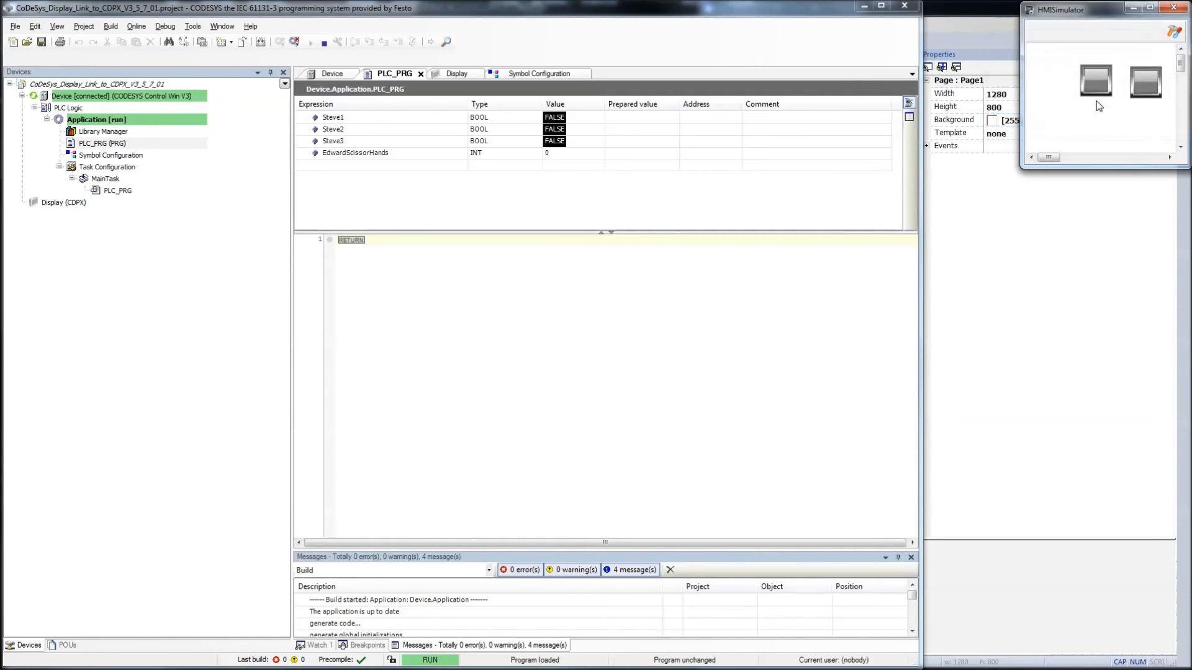
Operate both simulator buttons to test them against the live Steve1 and EdwardScissorHands values in PLC_PRG
left_click(1097, 87)
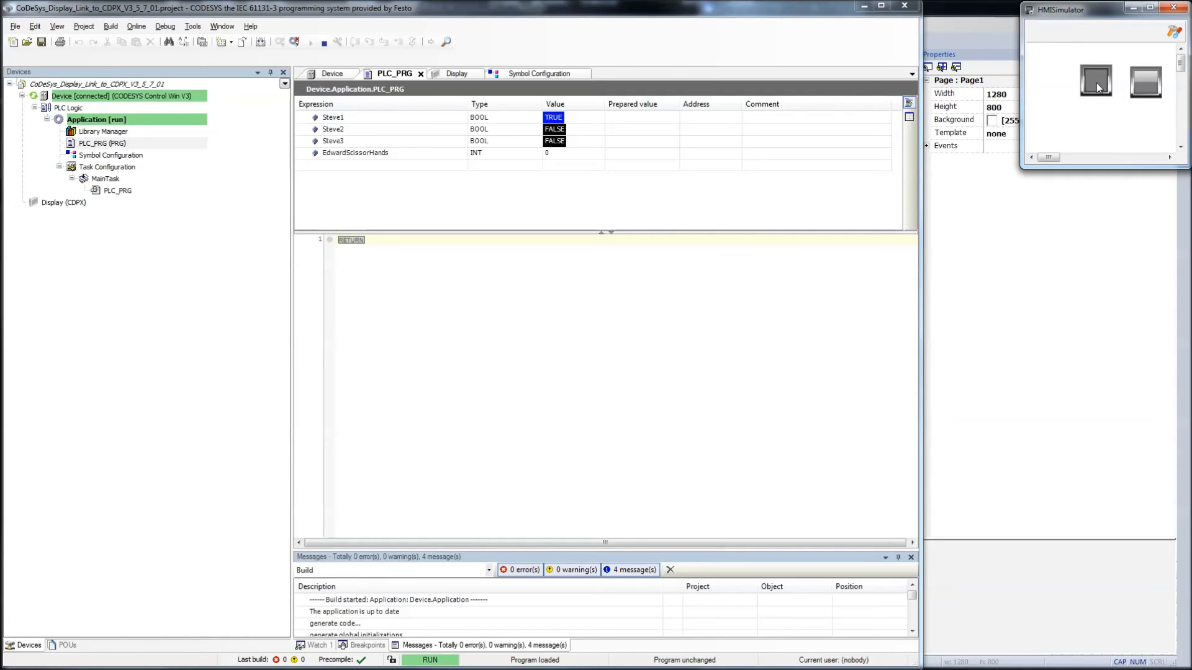
left_click(1155, 91)
left_click(1151, 89)
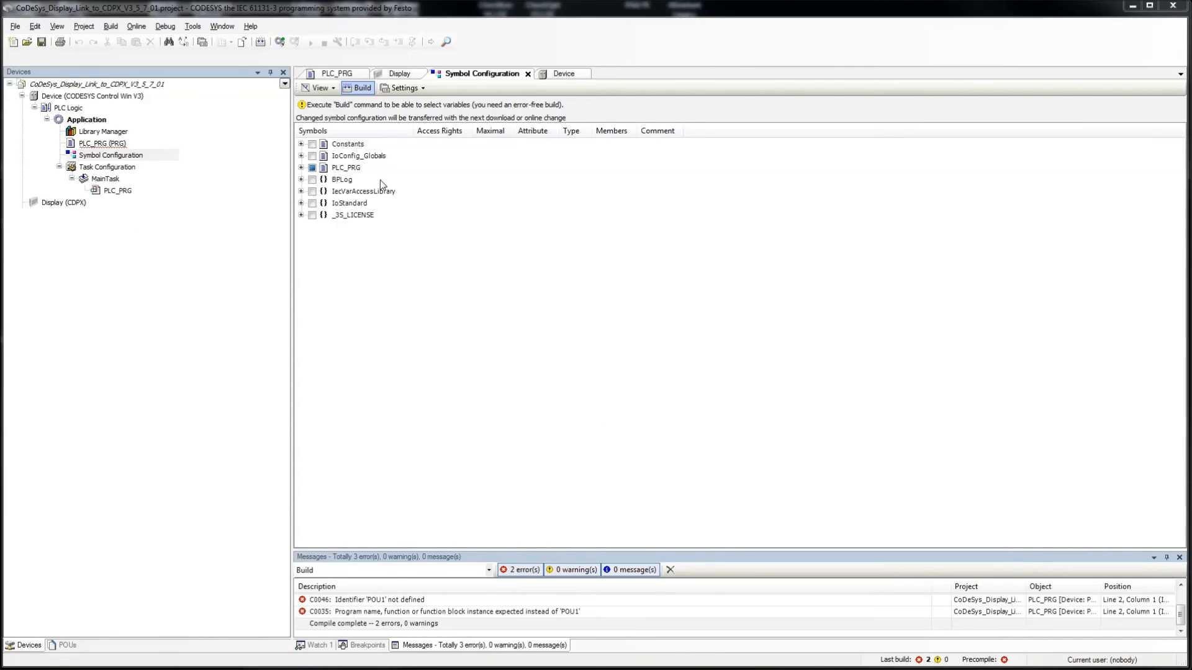
Build in the symbol configuration and expand PLC_PRG to examine its variables
left_click(363, 88)
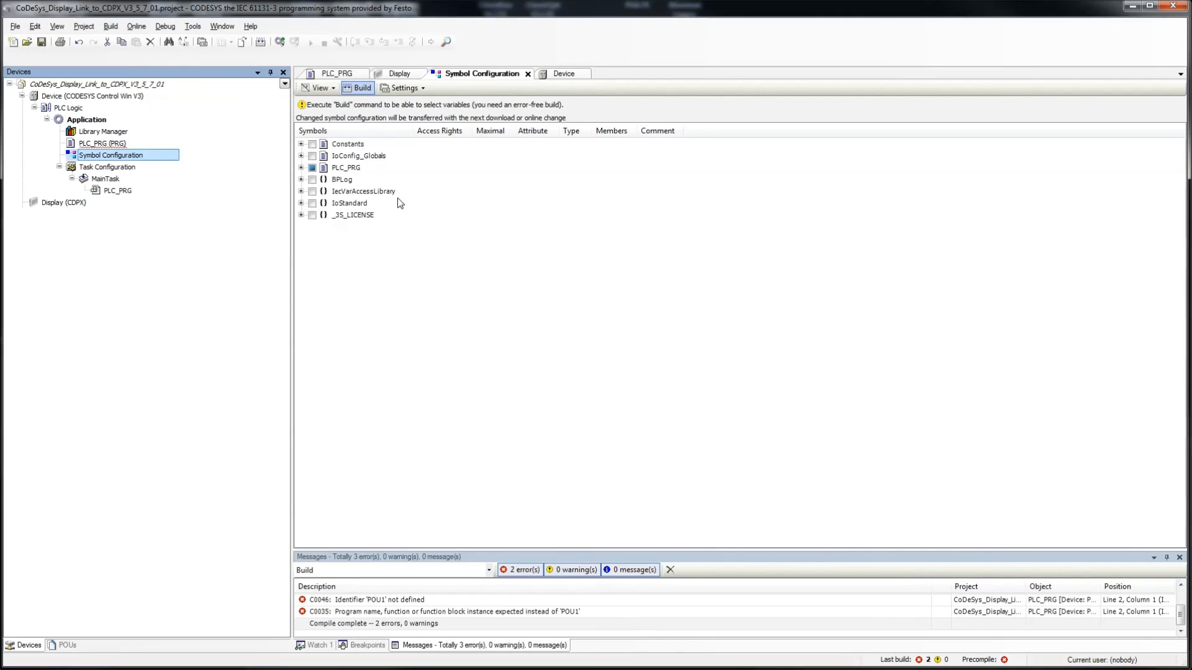
left_click(301, 168)
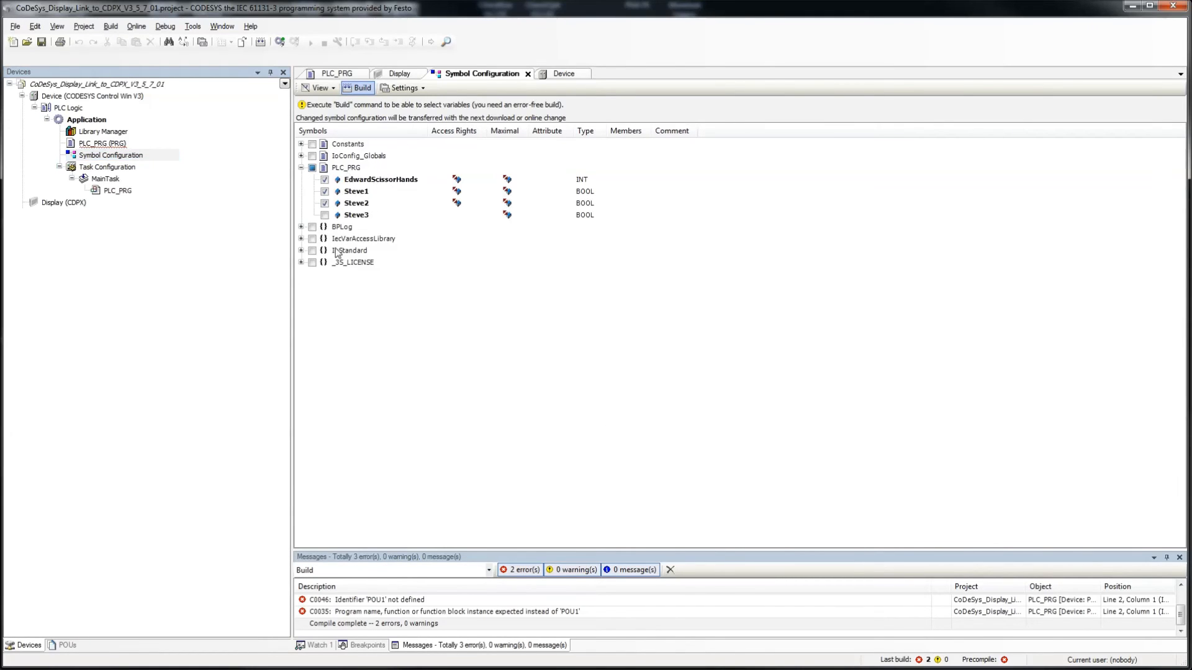
left_click(346, 170)
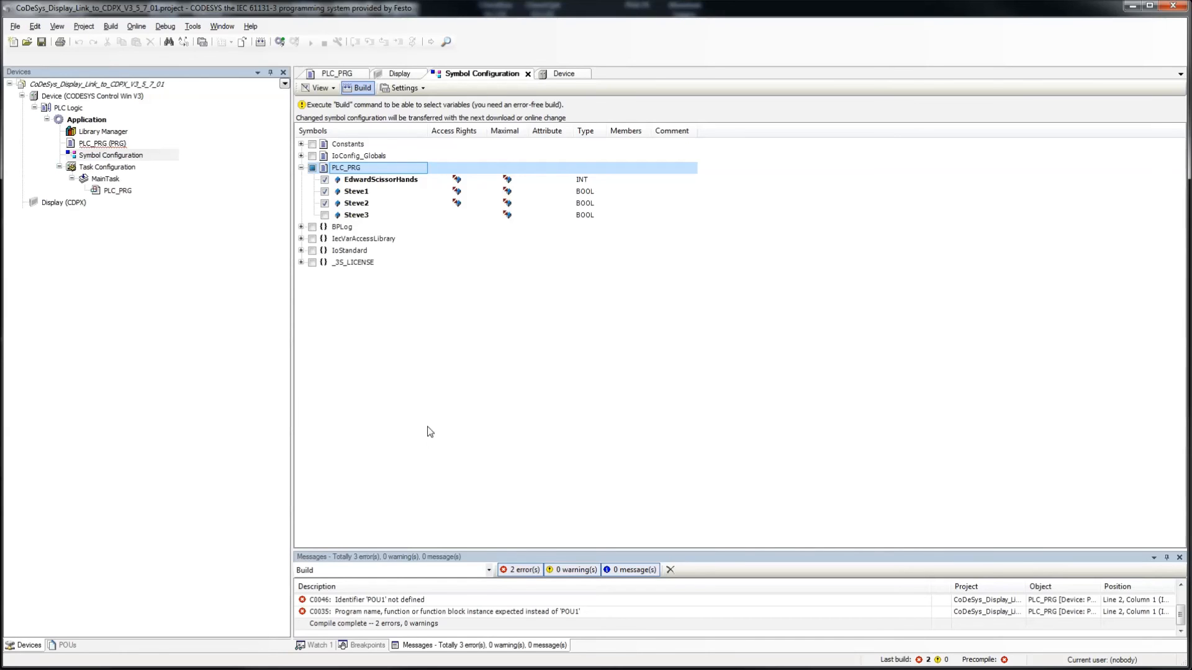
Add a Structured Text program named POU1 to the application
right_click(81, 122)
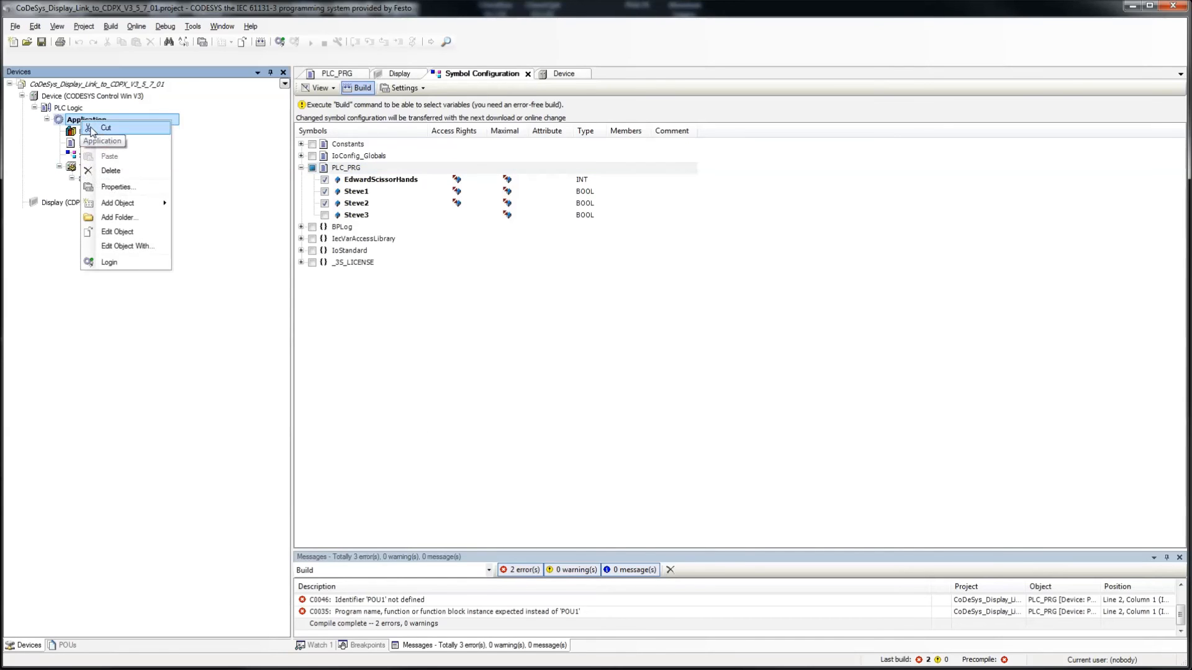
mouse_move(131, 205)
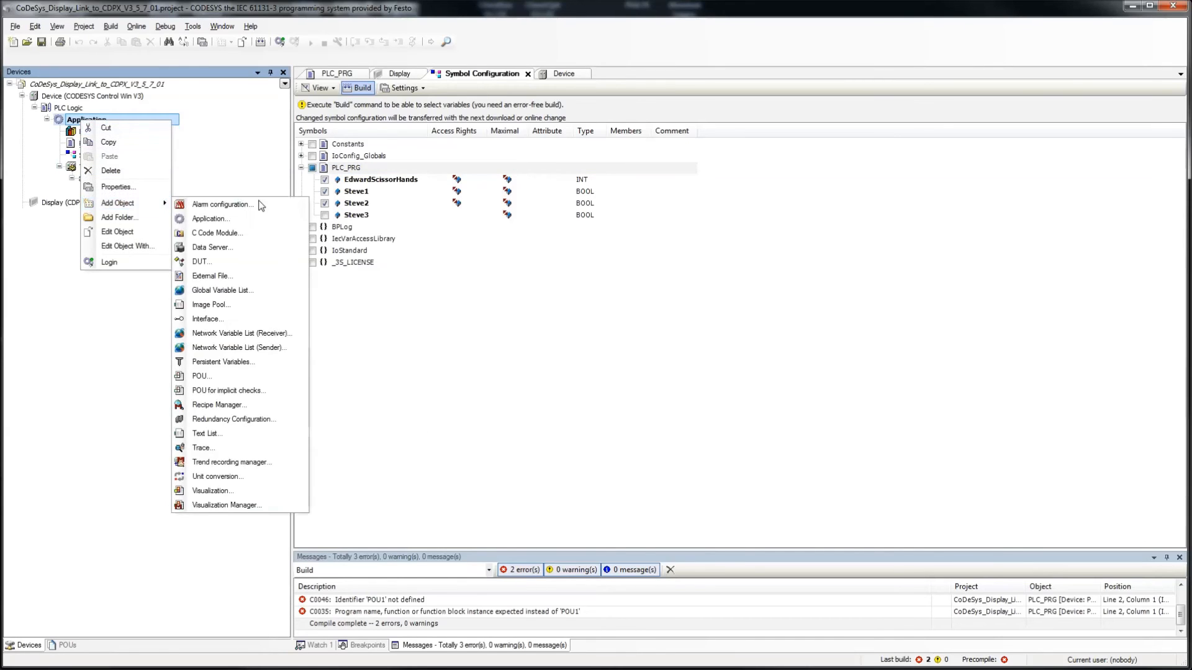
left_click(204, 376)
key("Right")
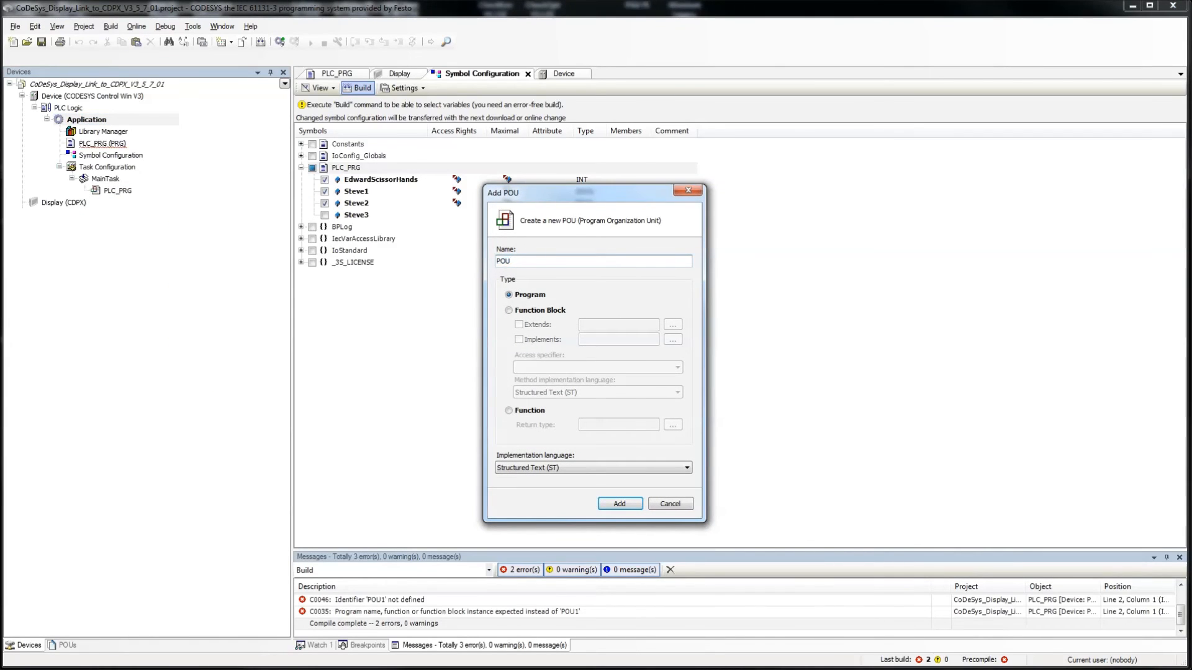
key("Return")
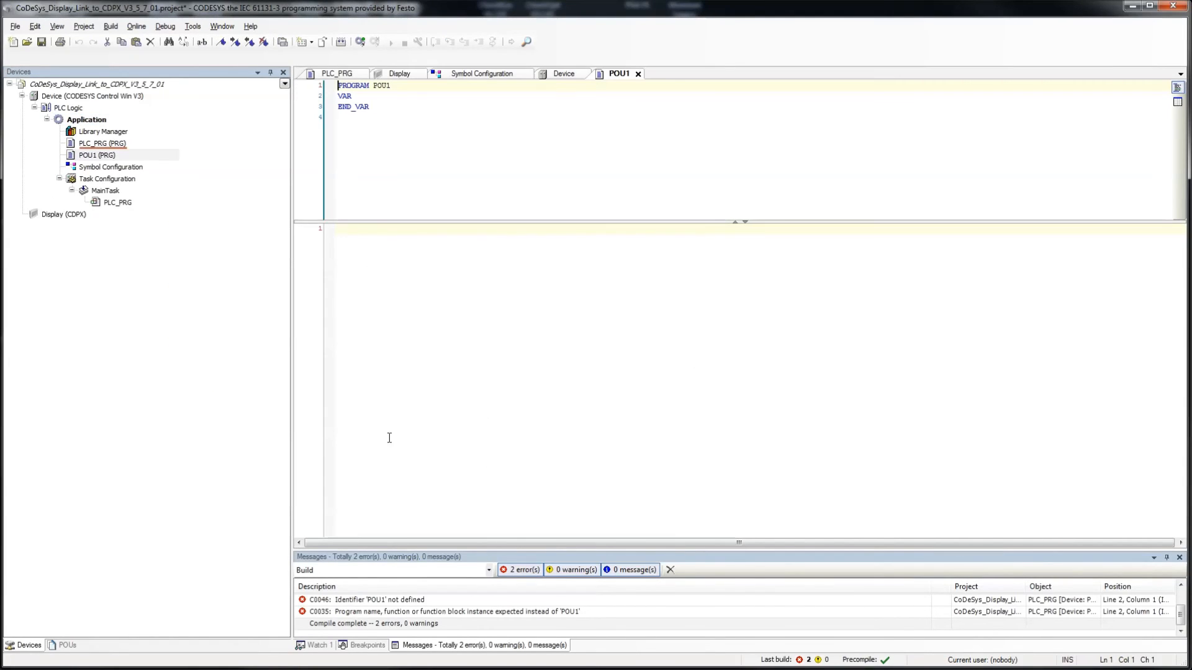
Add a second program named POU2 to the application
right_click(74, 121)
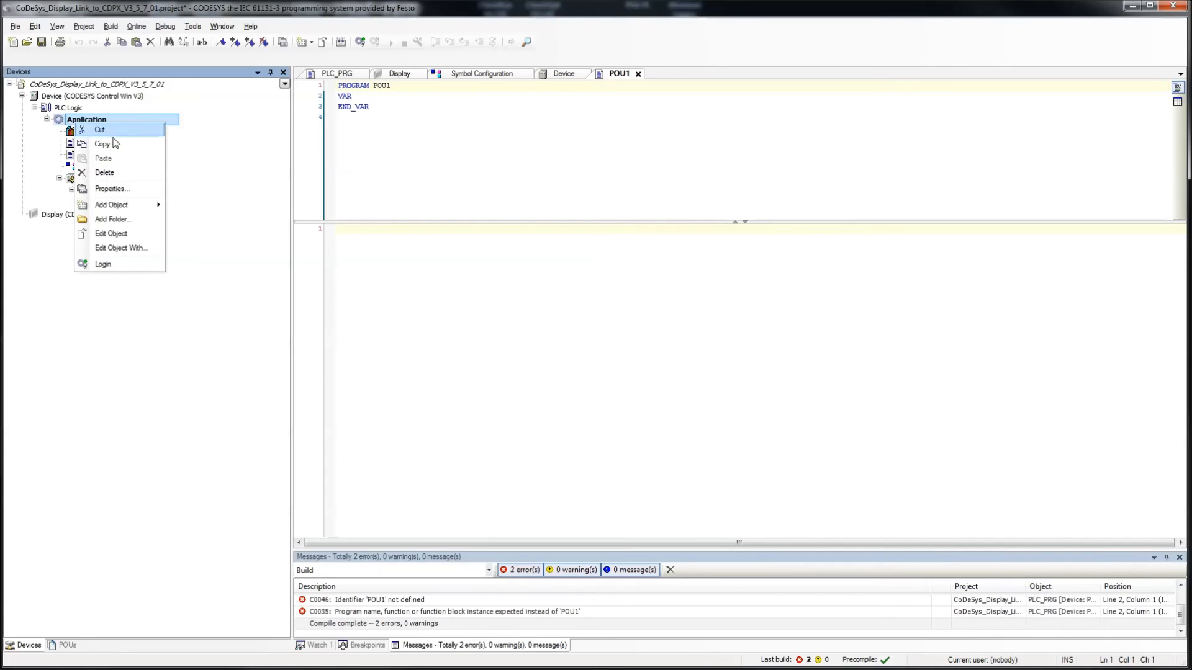
mouse_move(112, 204)
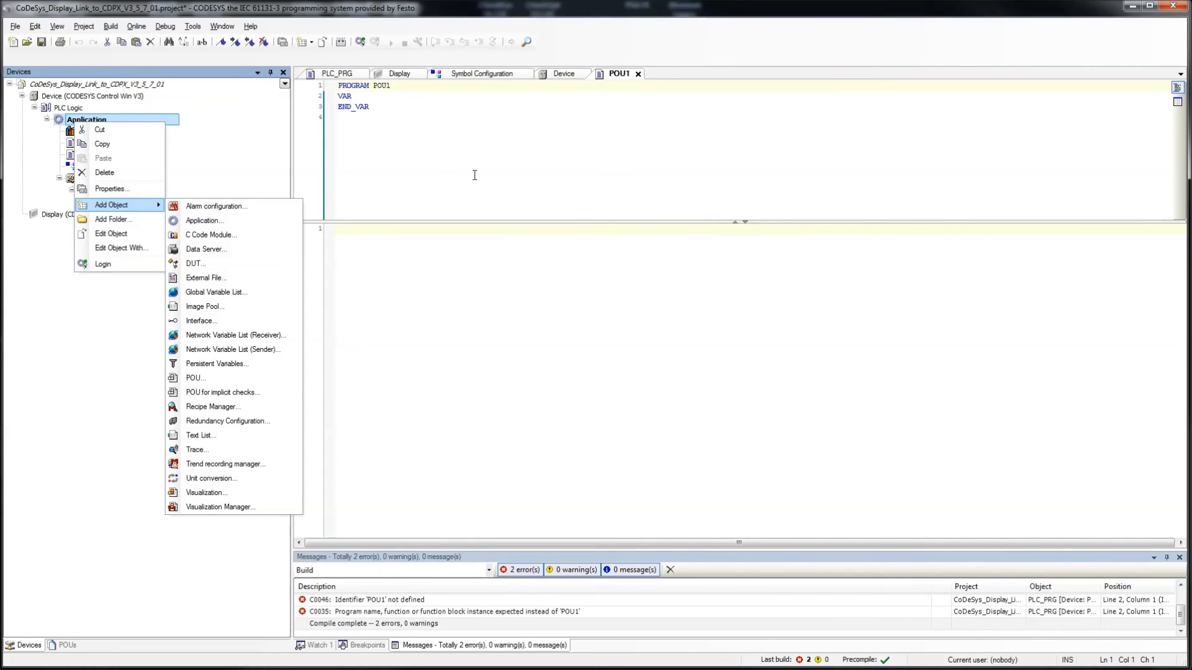
left_click(211, 378)
type("POU2")
key("Return")
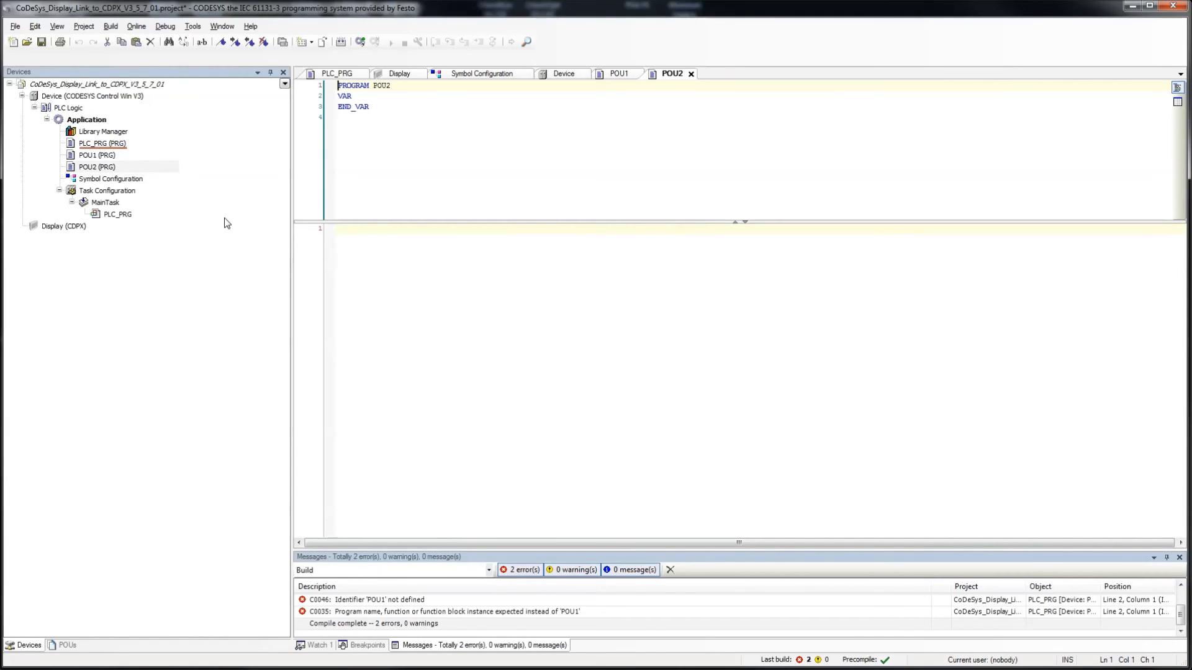
Declare the variable Larry of type BOOL in POU1
double_click(147, 155)
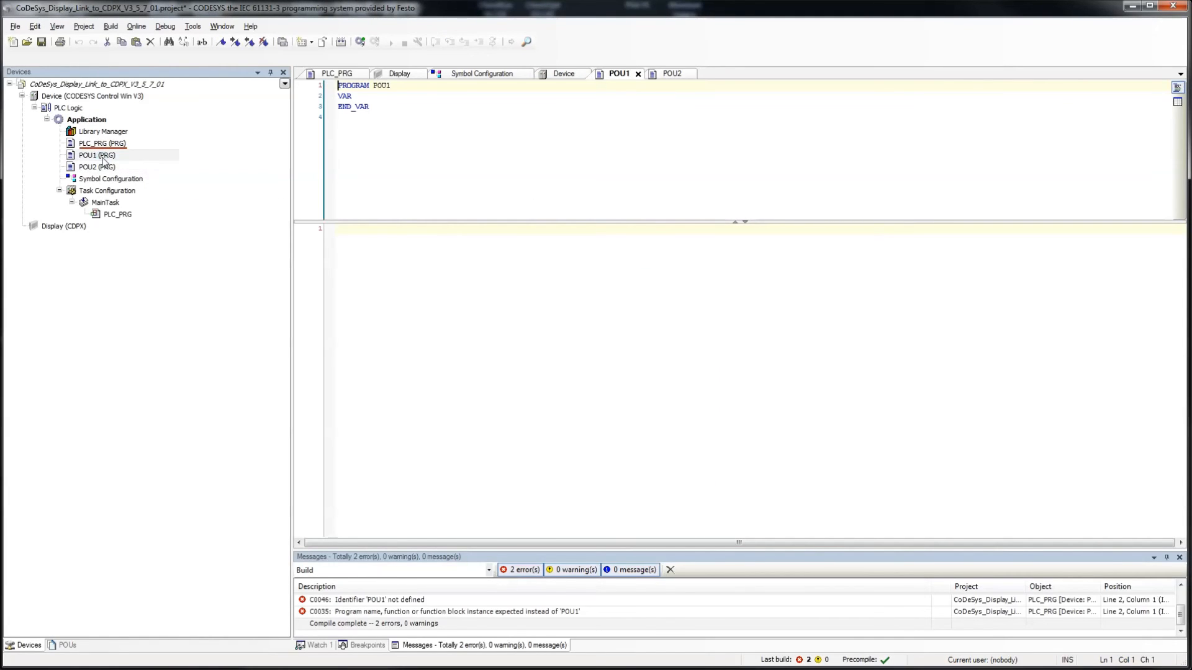
left_click(386, 96)
key("Return")
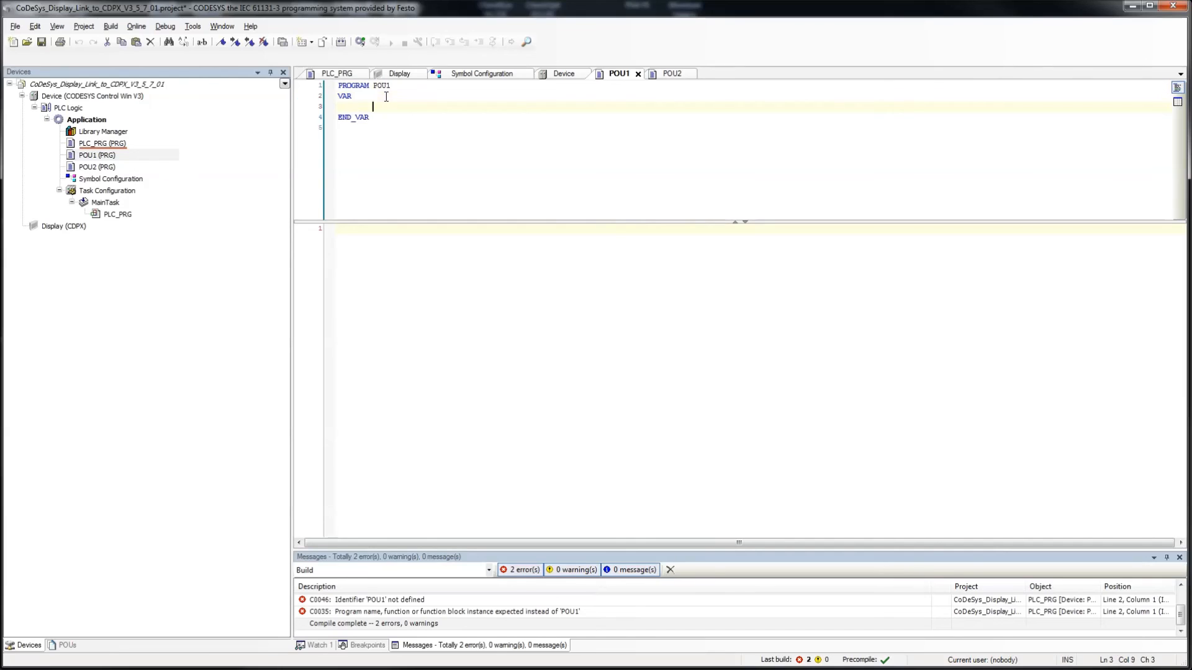
type("Larry:B")
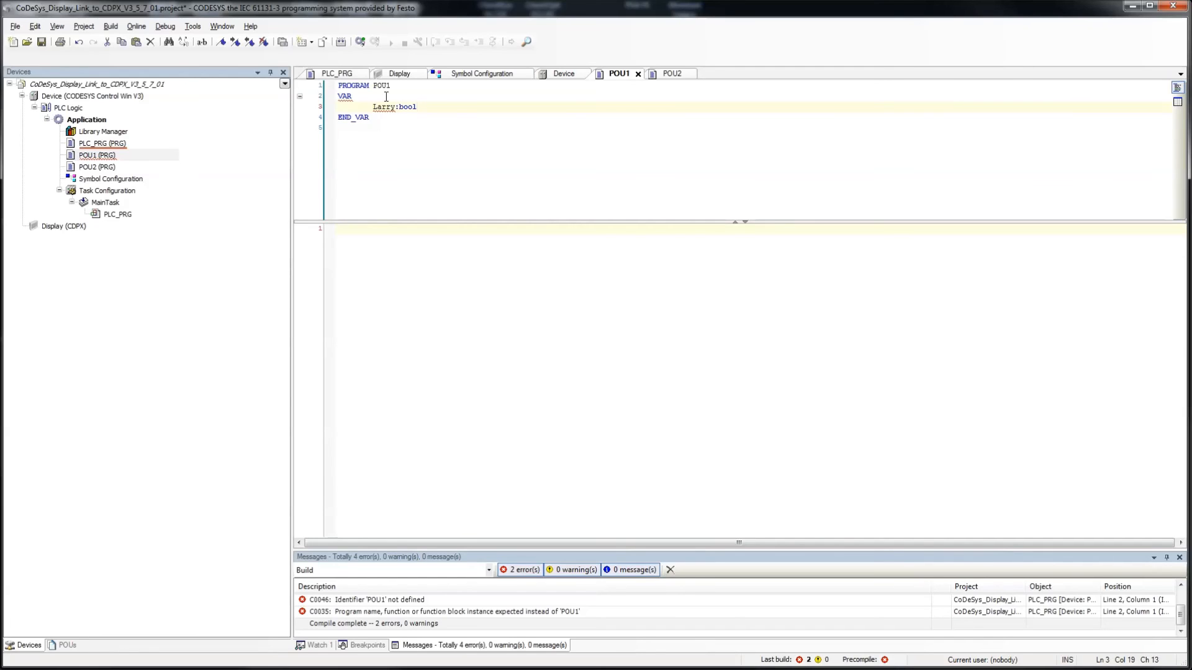
key("Down")
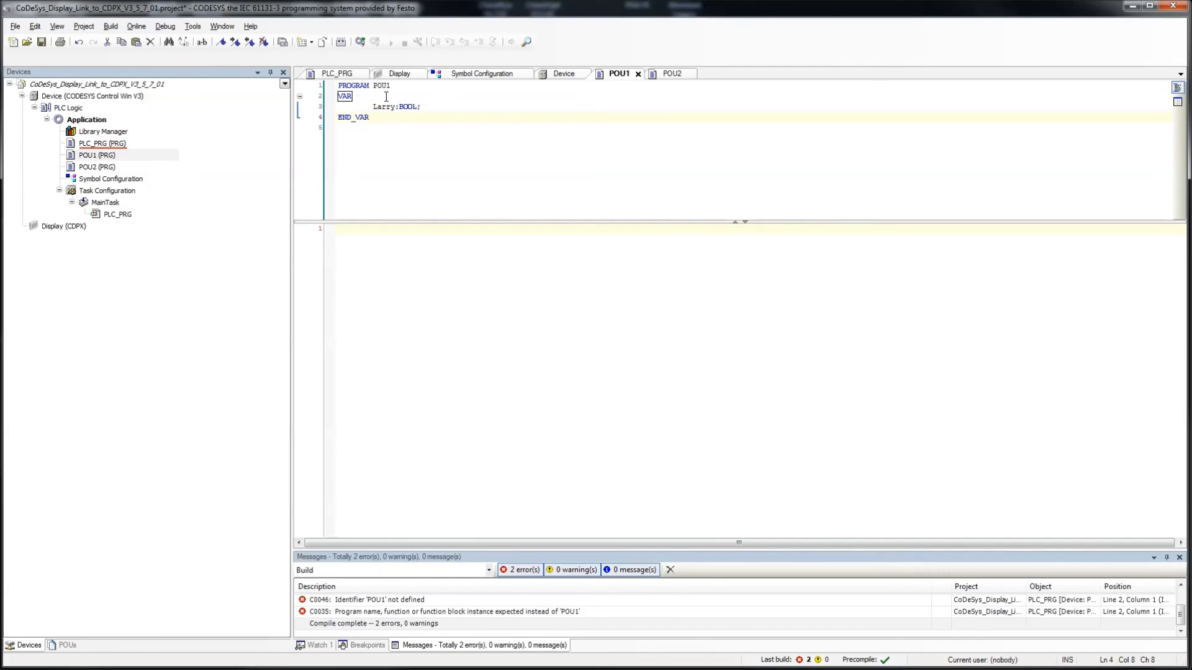
Declare the variable norman of type INT in POU2 and save the project
double_click(97, 166)
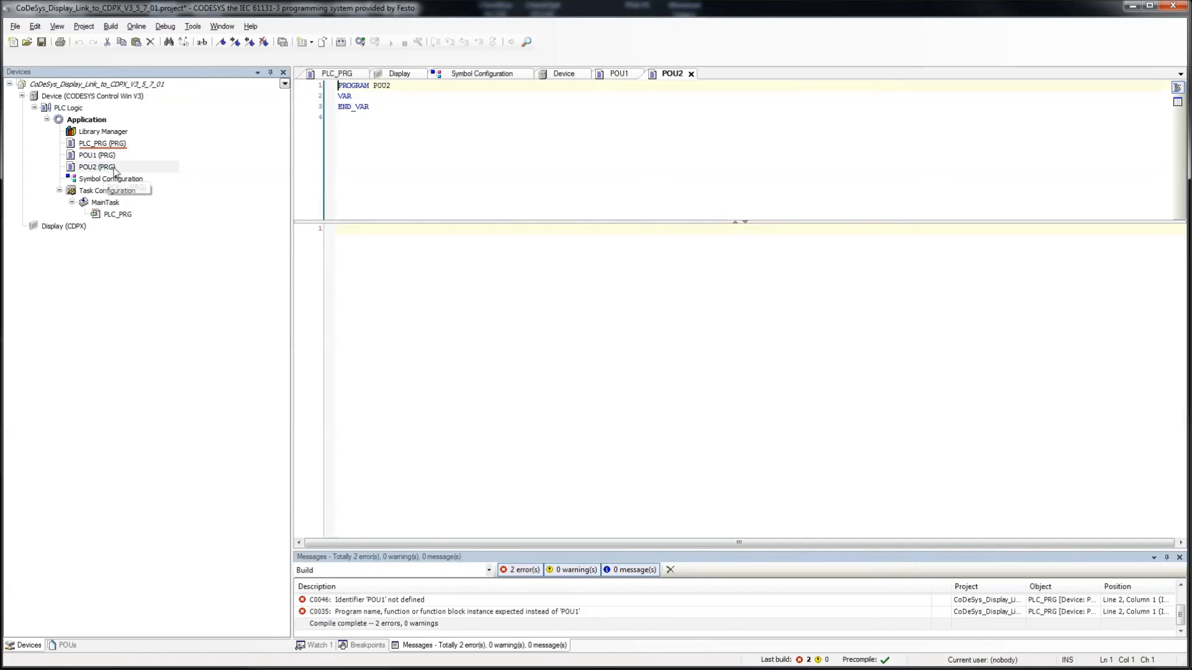
left_click(391, 93)
key("Return")
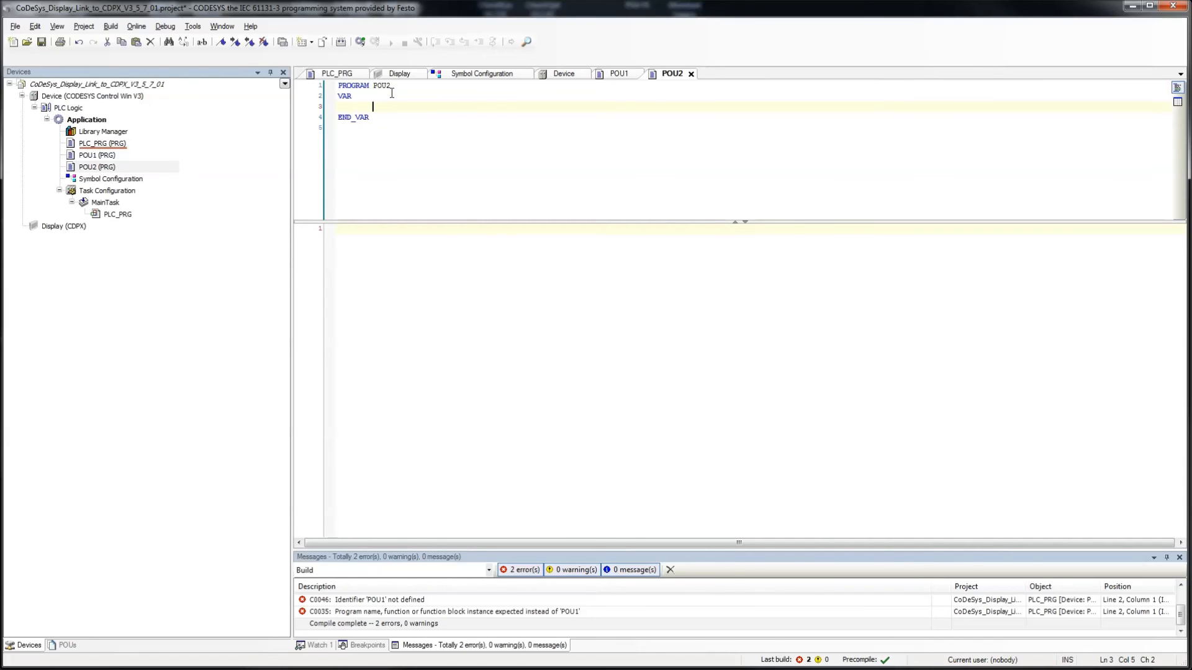
type("norman:INT;")
left_click(392, 93)
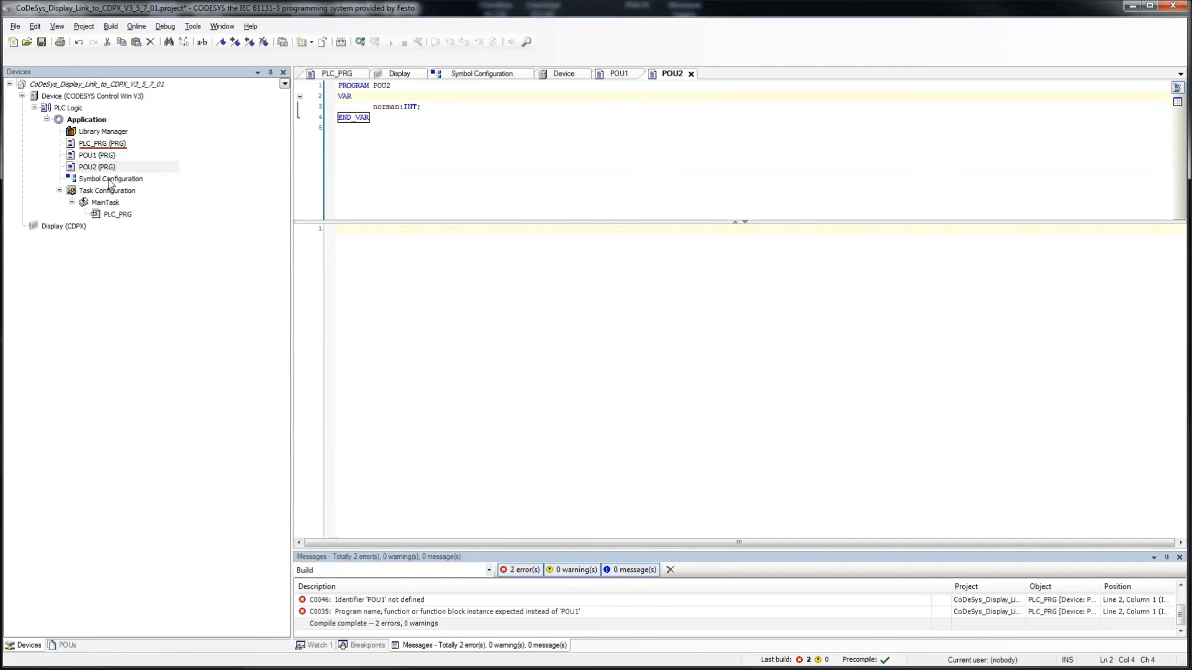
left_click(42, 42)
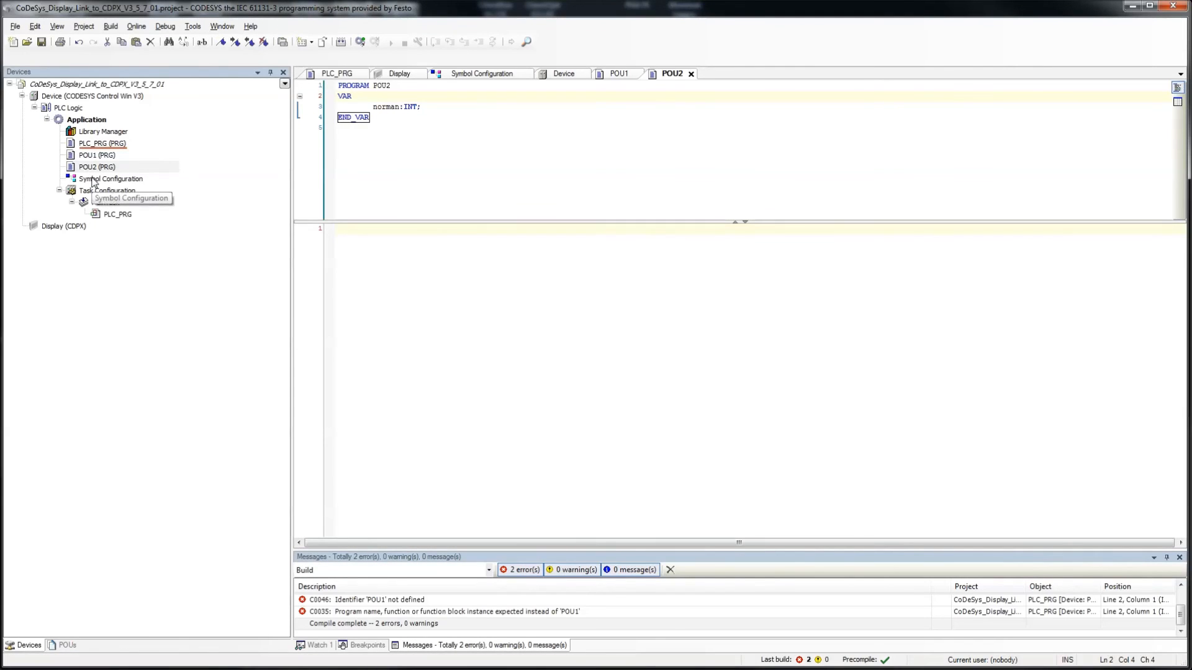
Build in the symbol configuration to check which programs are listed, and review the declaration of POU1
double_click(94, 180)
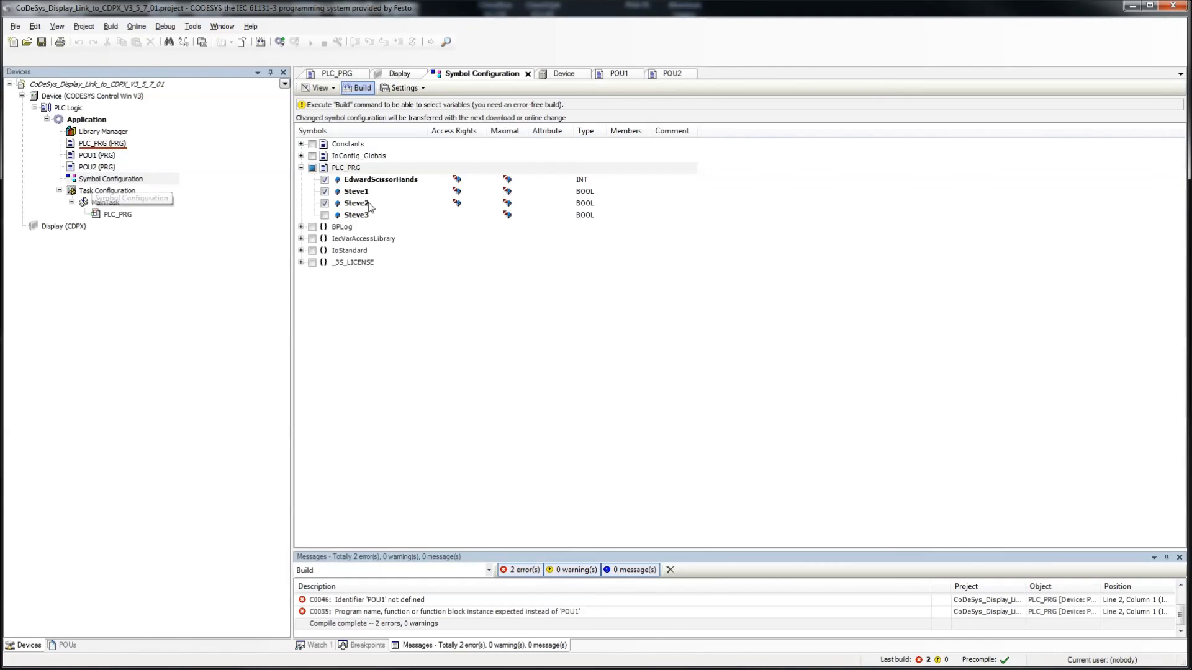
left_click(352, 89)
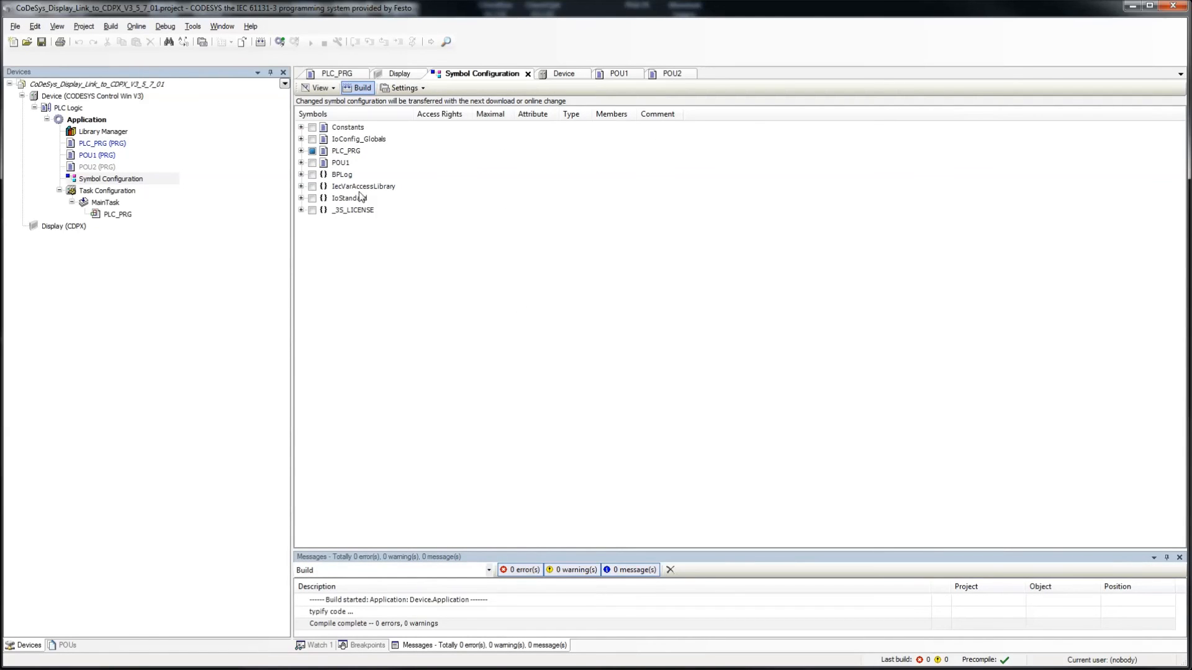
double_click(88, 160)
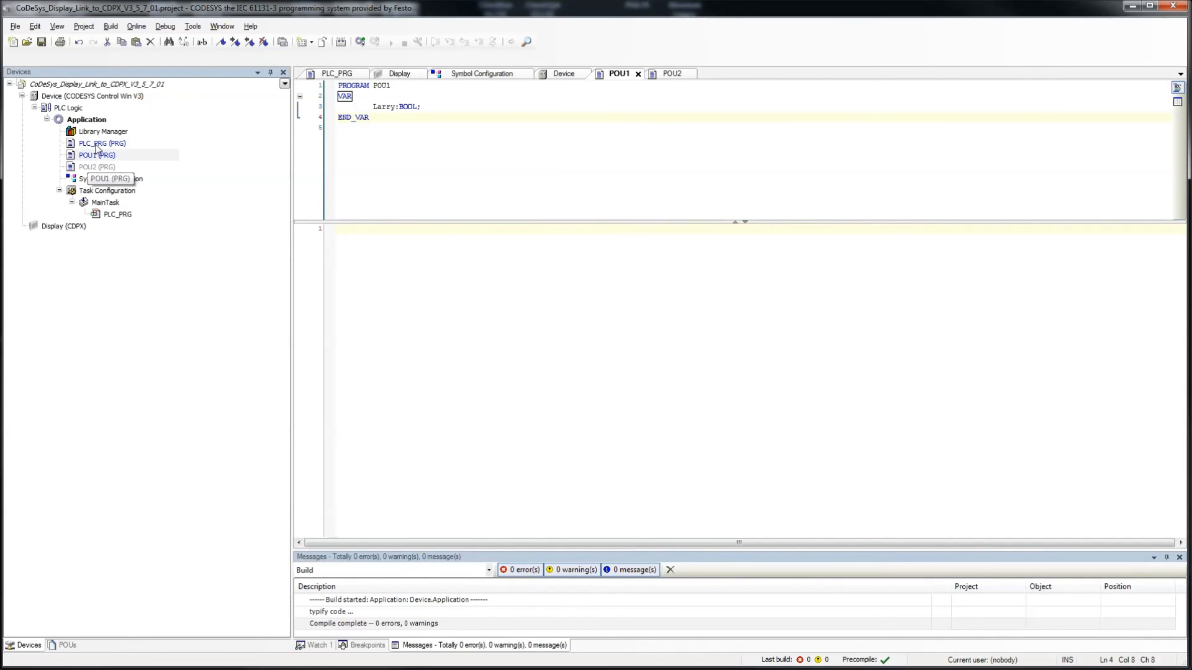
Remove the POU1(); call from PLC_PRG and save the project
double_click(96, 146)
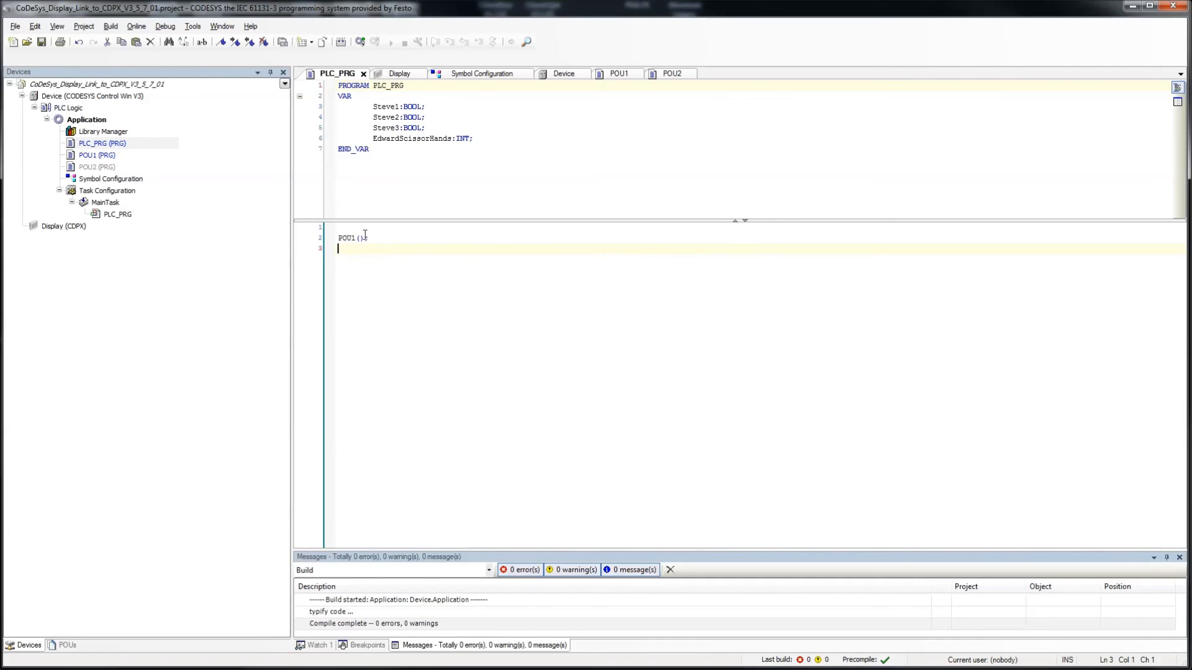
left_click_drag(382, 242, 326, 241)
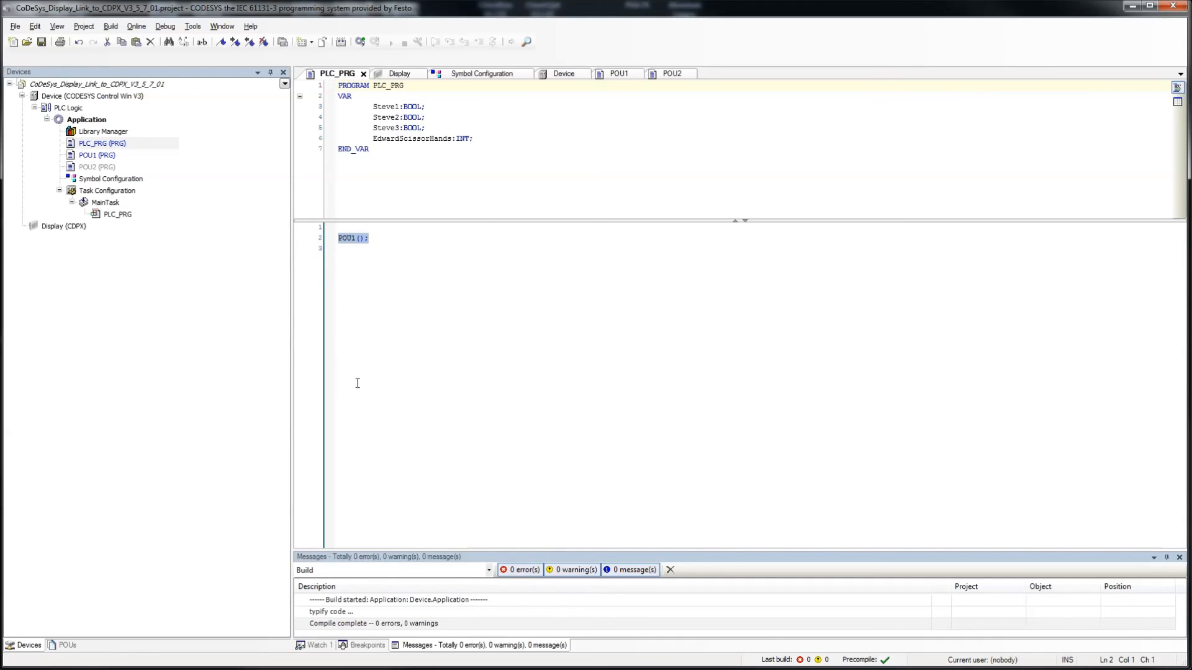
key("Delete")
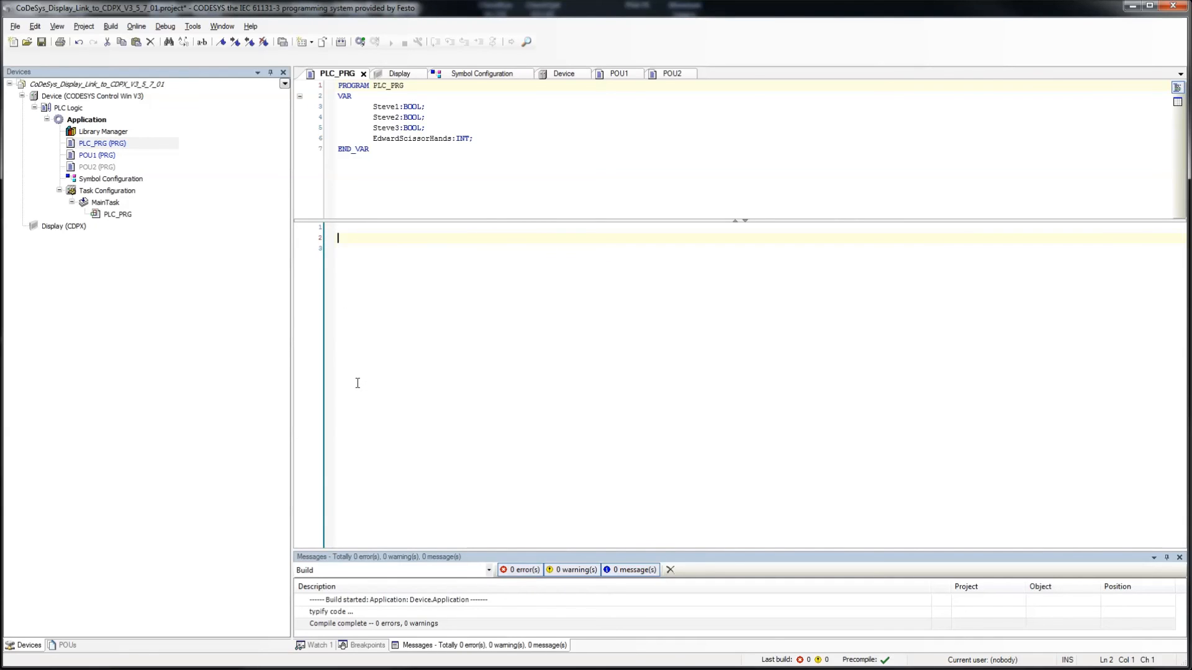
key("ctrl+z")
left_click_drag(392, 244, 317, 240)
key("Delete")
left_click(42, 42)
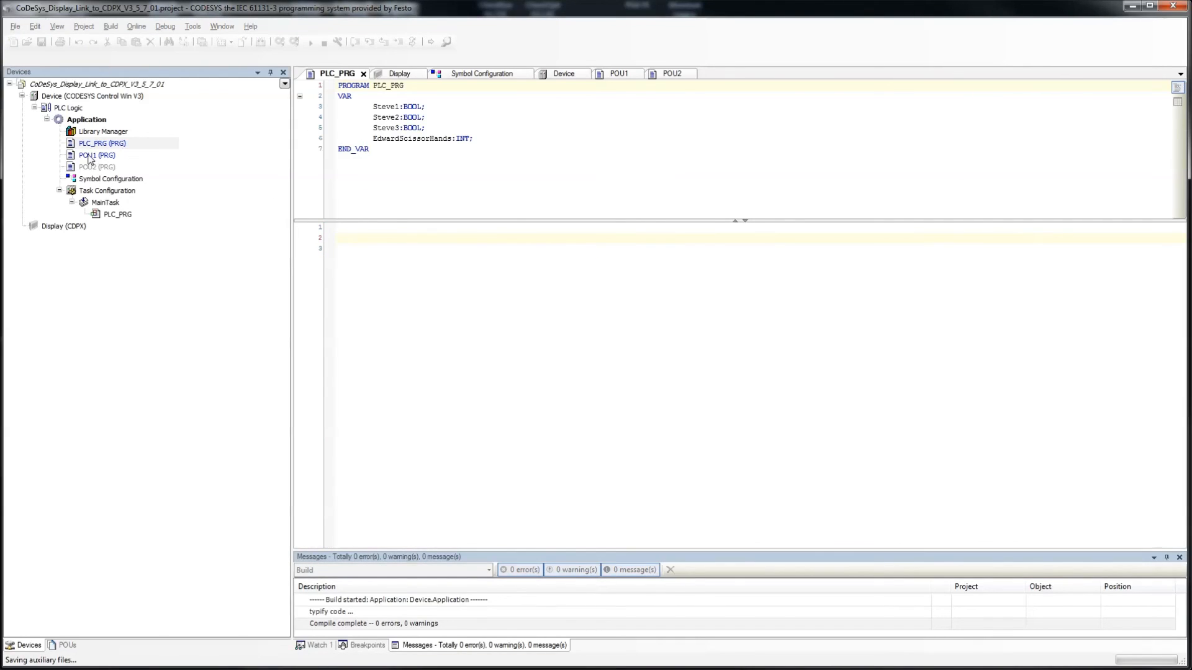
Rebuild in the symbol configuration to check whether the uncalled POU1 is still offered for export
double_click(106, 179)
left_click(366, 87)
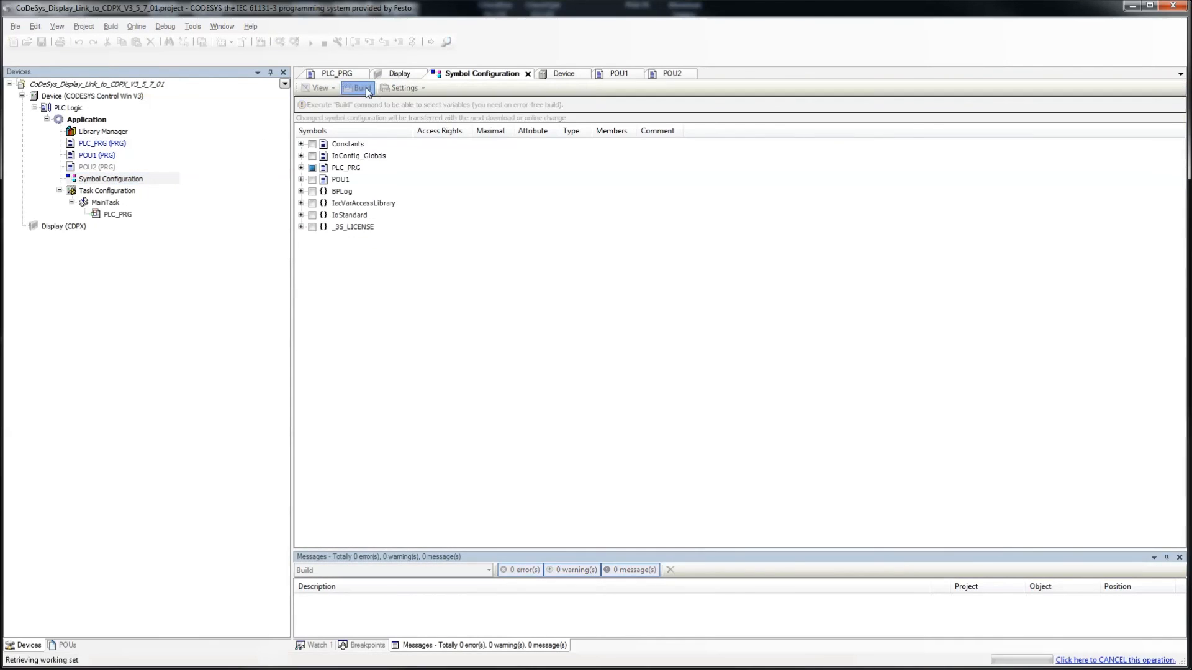
left_click(91, 155)
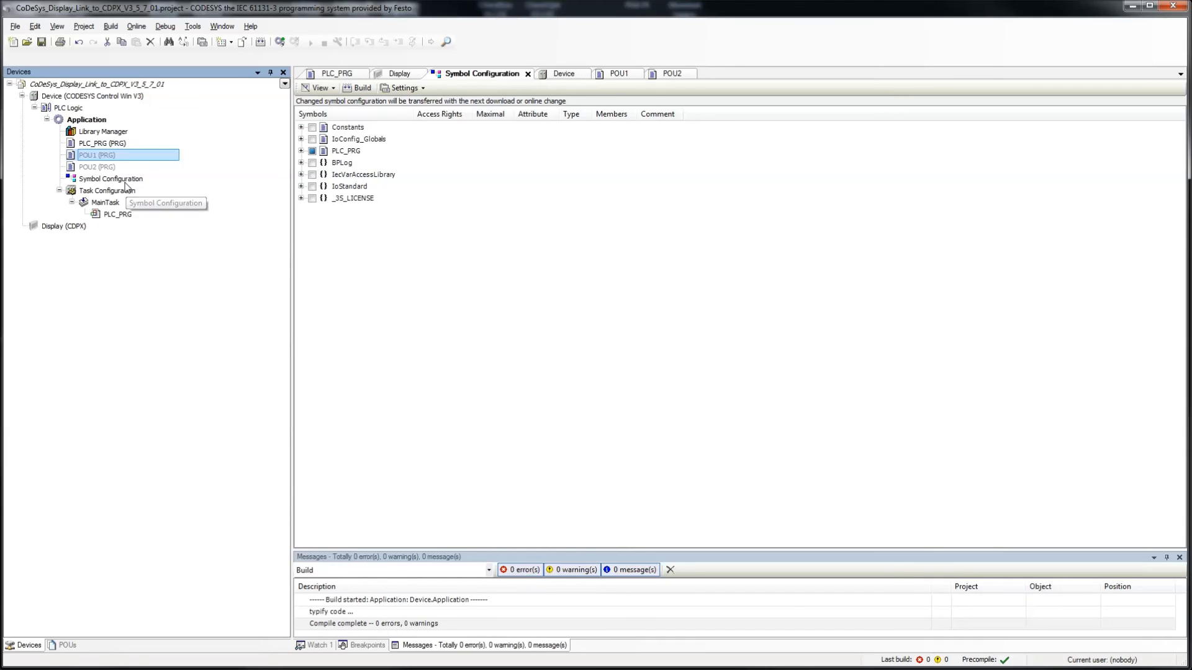
Add the call POU1(); back into the PLC_PRG code and save the project
double_click(93, 143)
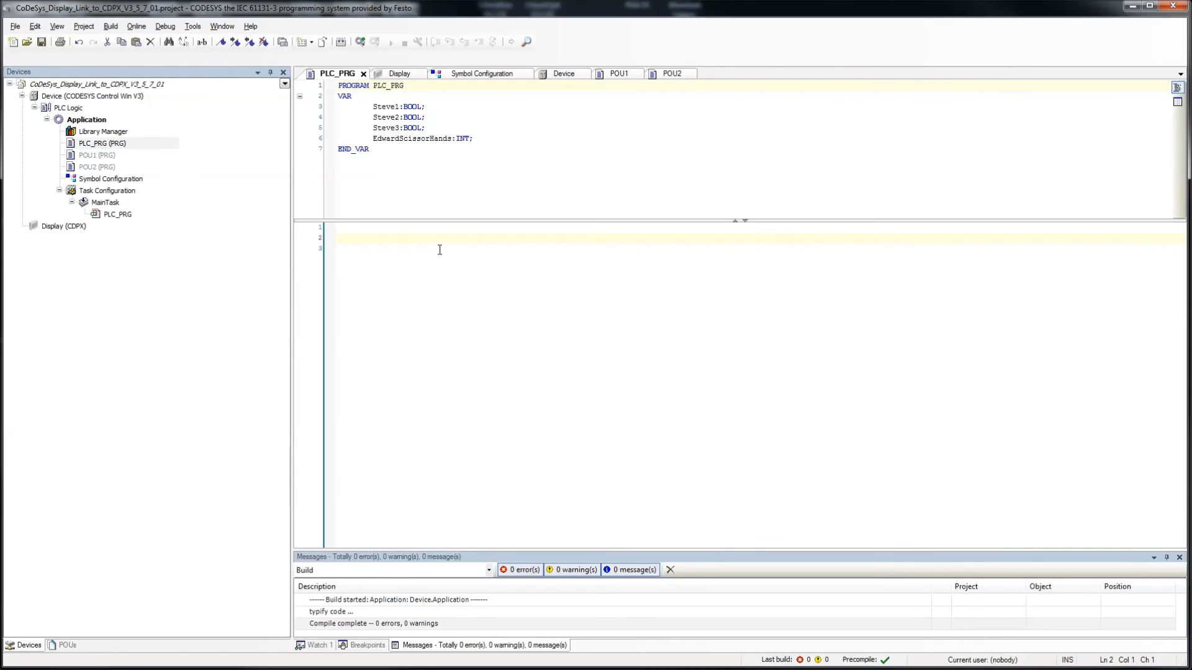
type("POU1();")
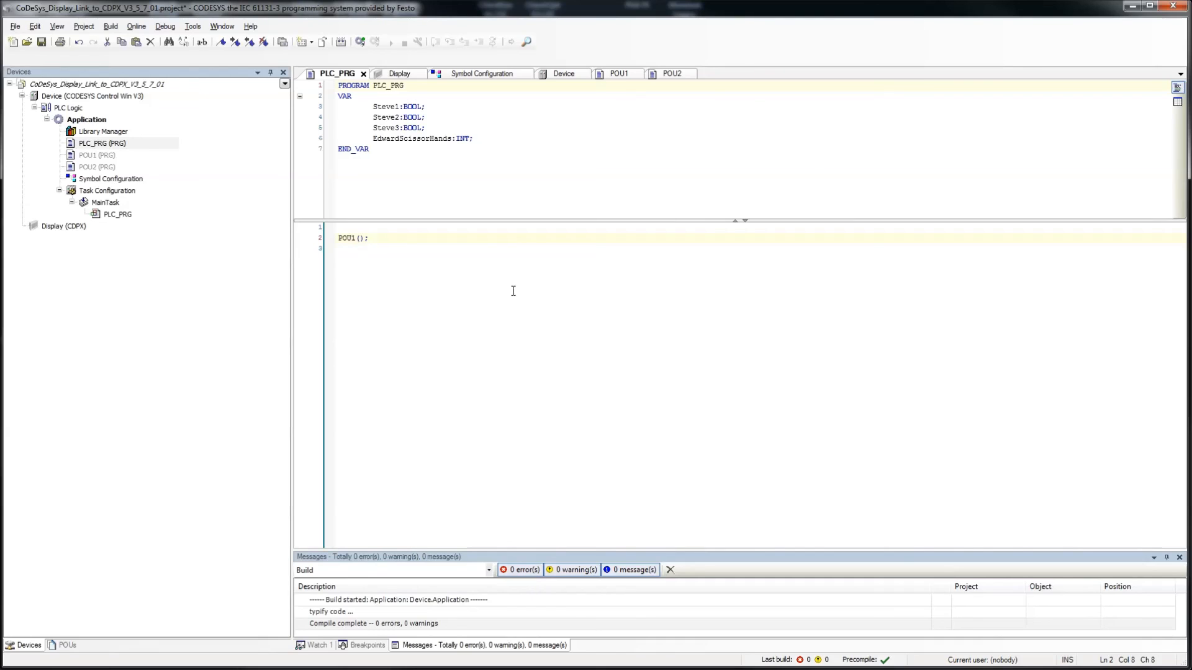
left_click(42, 42)
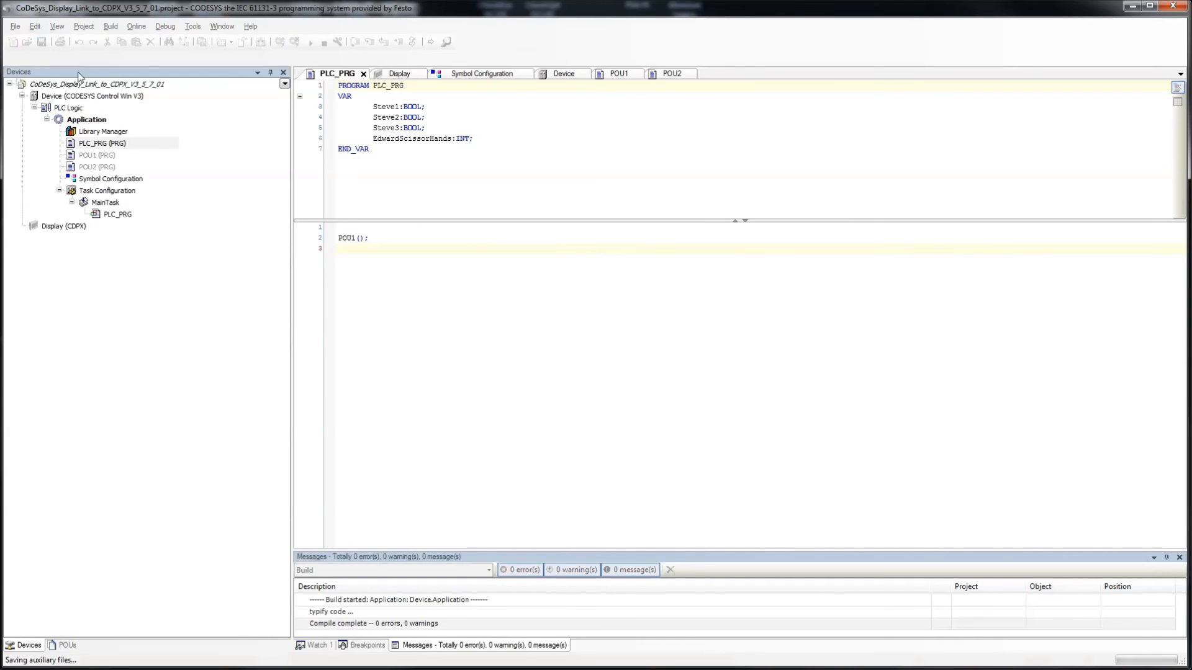
Rebuild in the symbol configuration and enable the variable Larry under POU1 for export
double_click(105, 179)
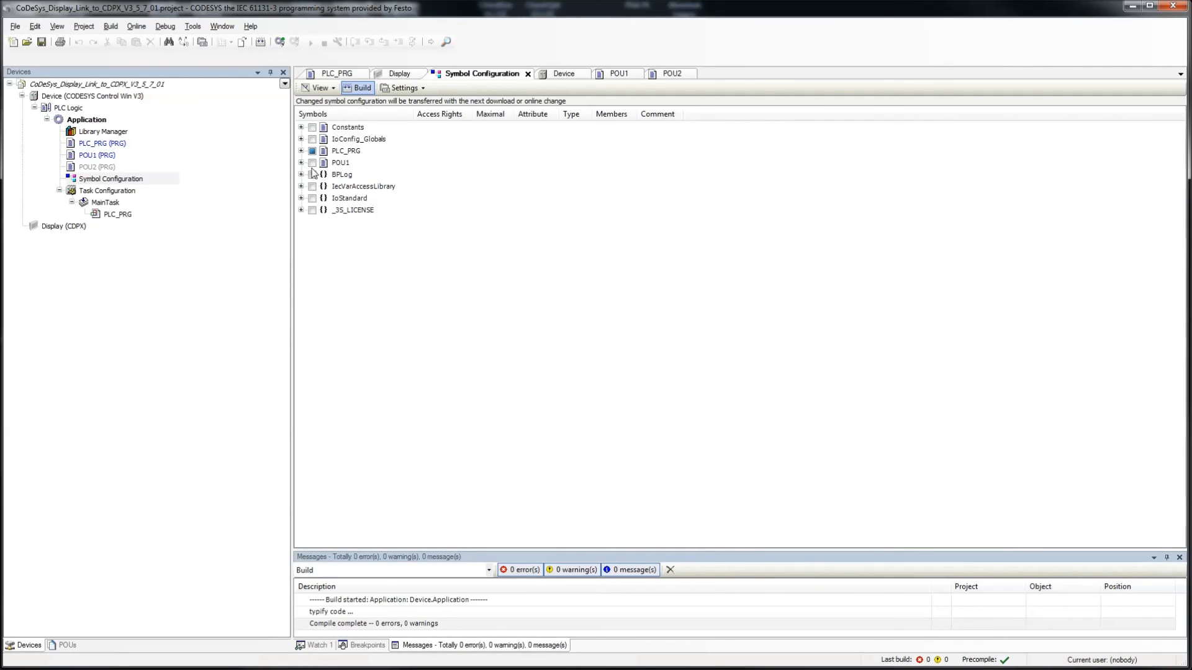
left_click(301, 162)
left_click(324, 175)
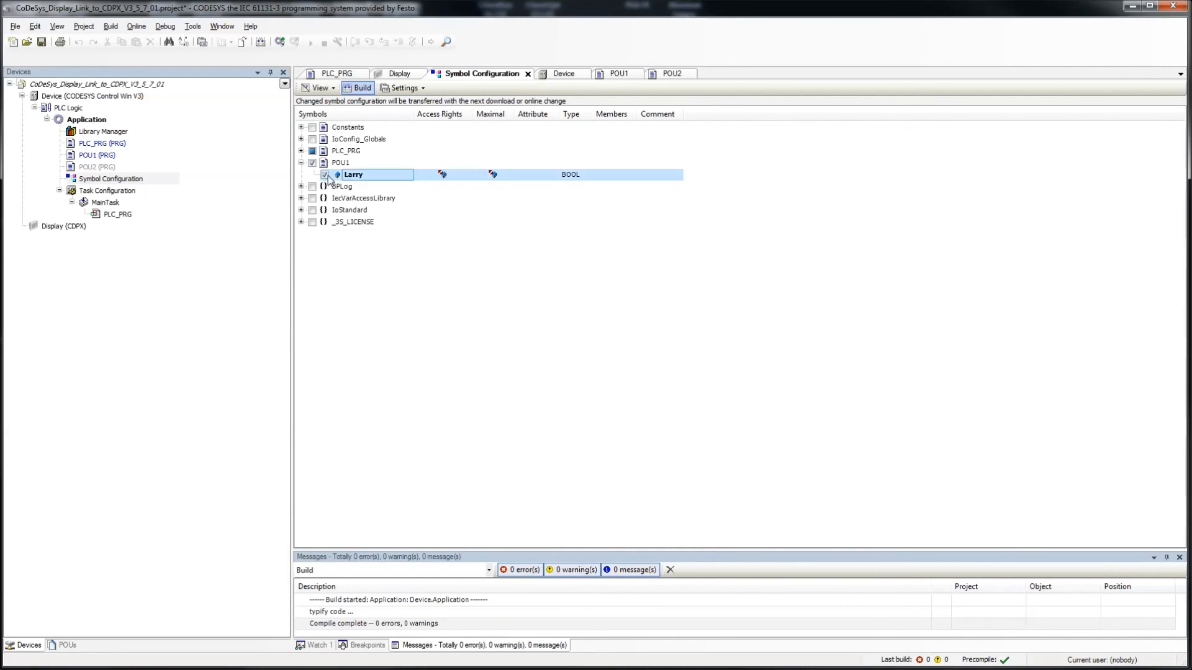
Enable the Link Always build option in the properties of POU2
left_click(96, 168)
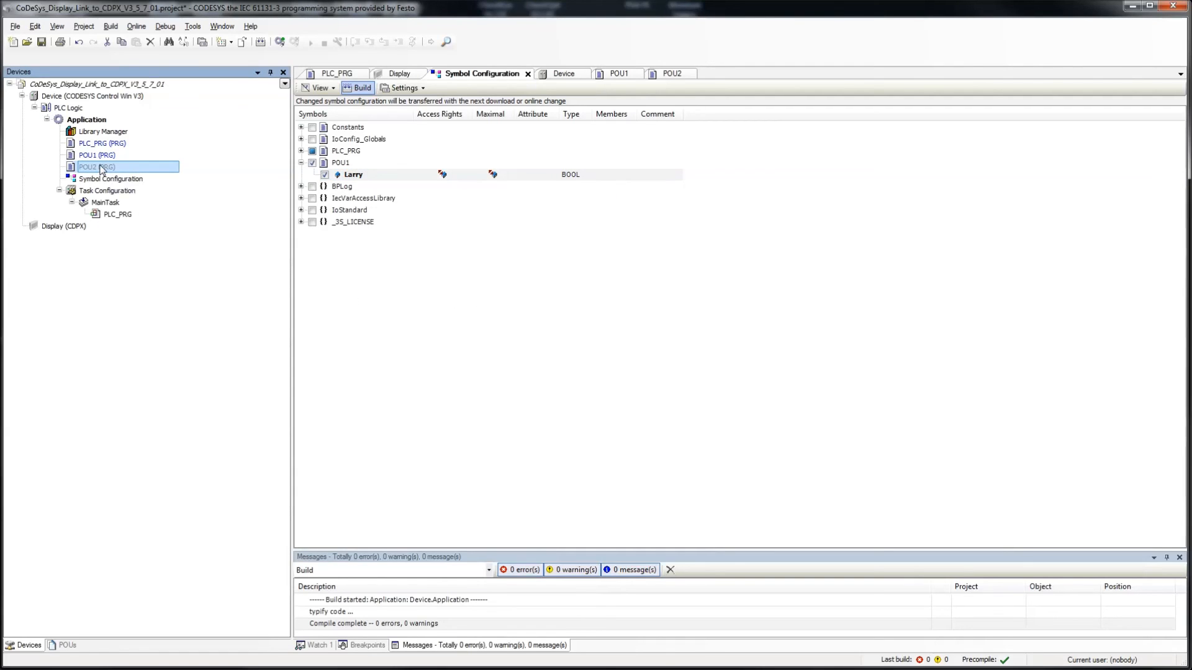
right_click(101, 167)
left_click(136, 248)
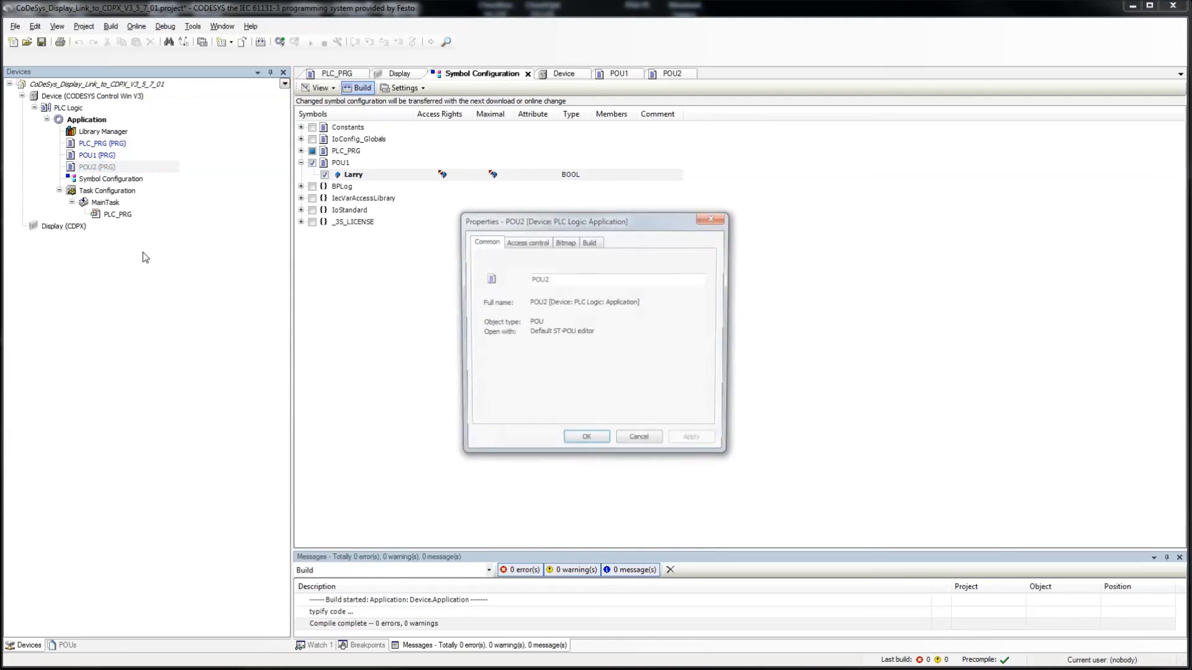
left_click(588, 241)
left_click(483, 315)
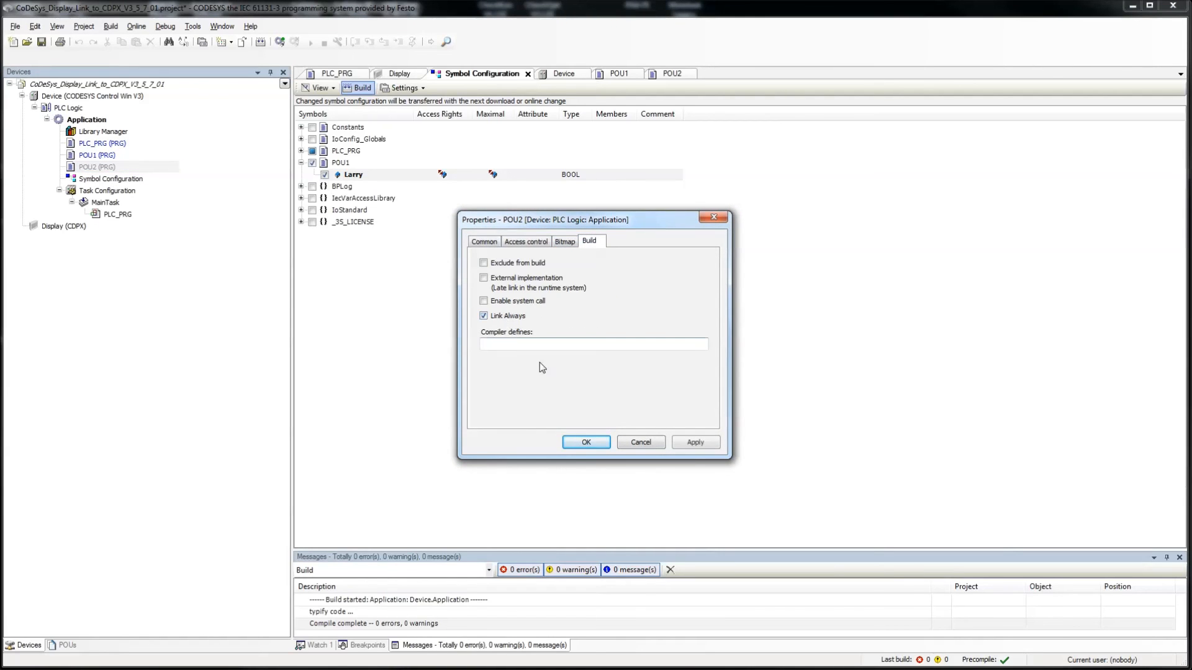
left_click(578, 438)
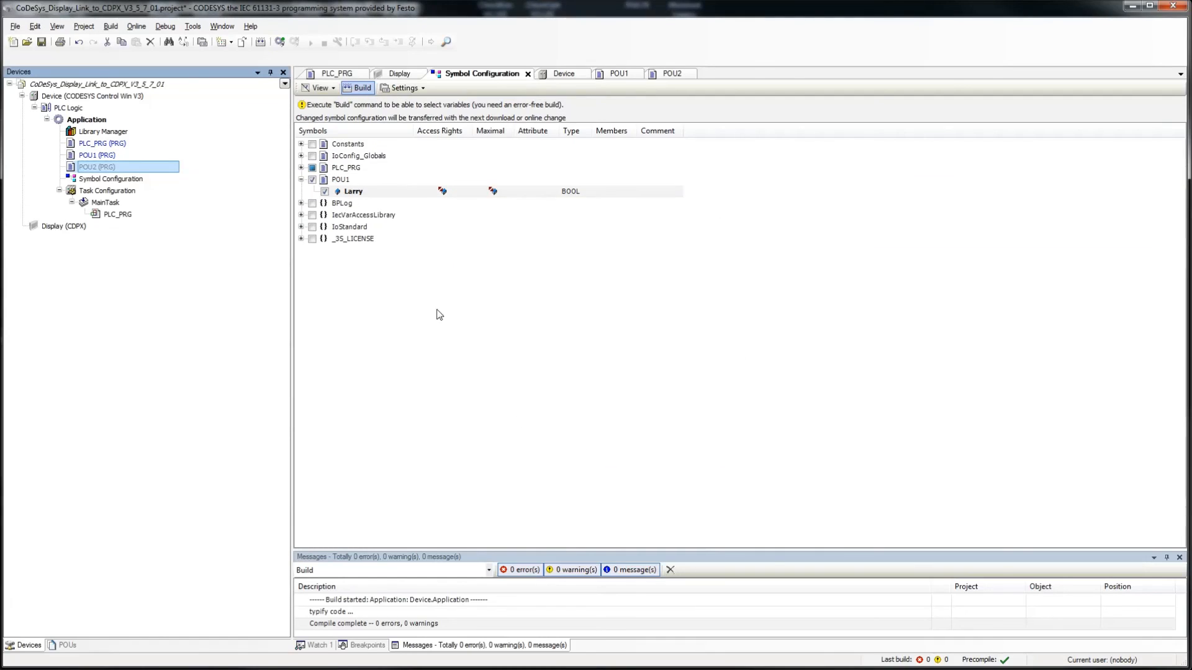
Rebuild the symbol configuration and enable the variable norman under POU2 for export
left_click(361, 89)
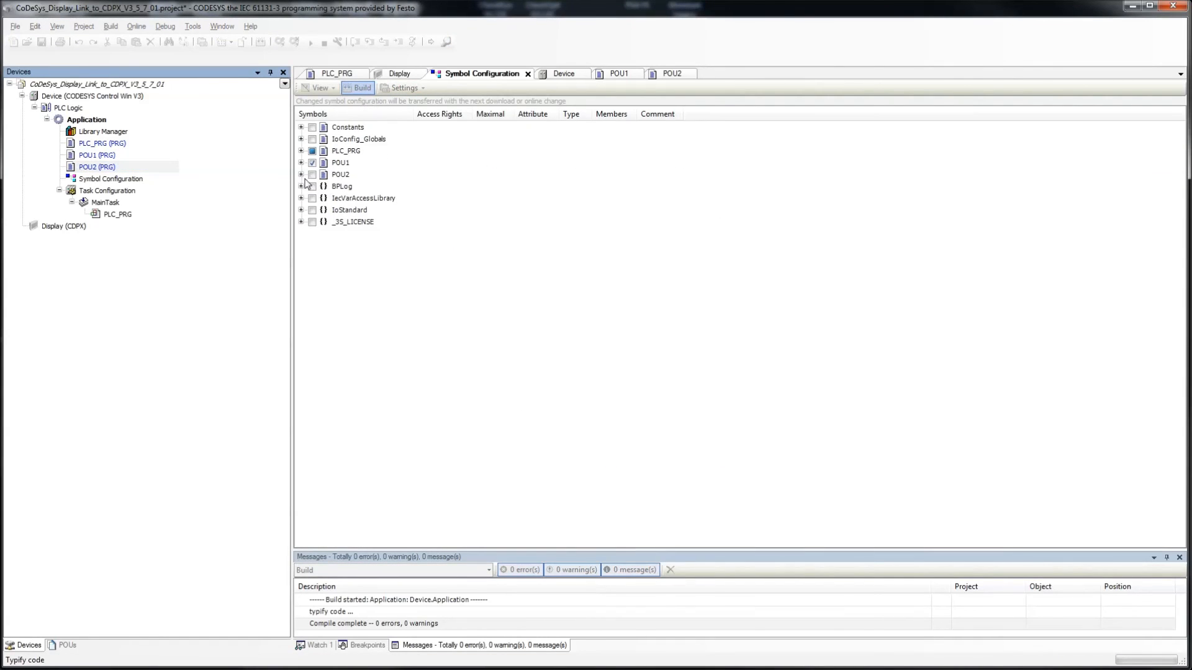
left_click(301, 174)
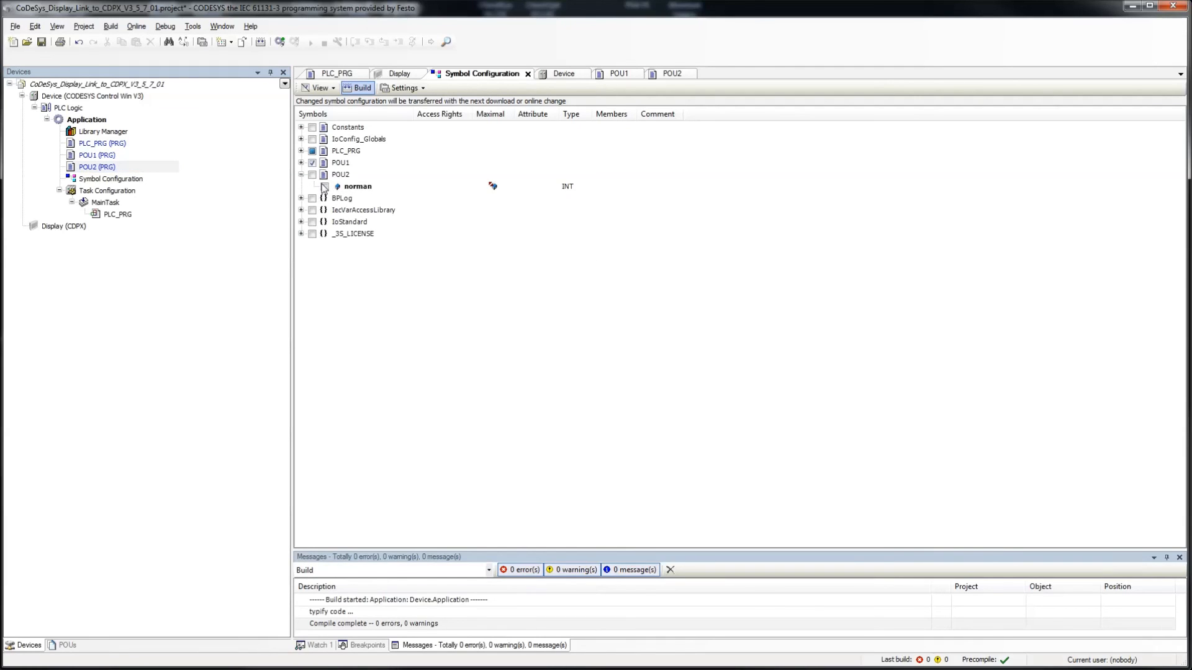
left_click(324, 186)
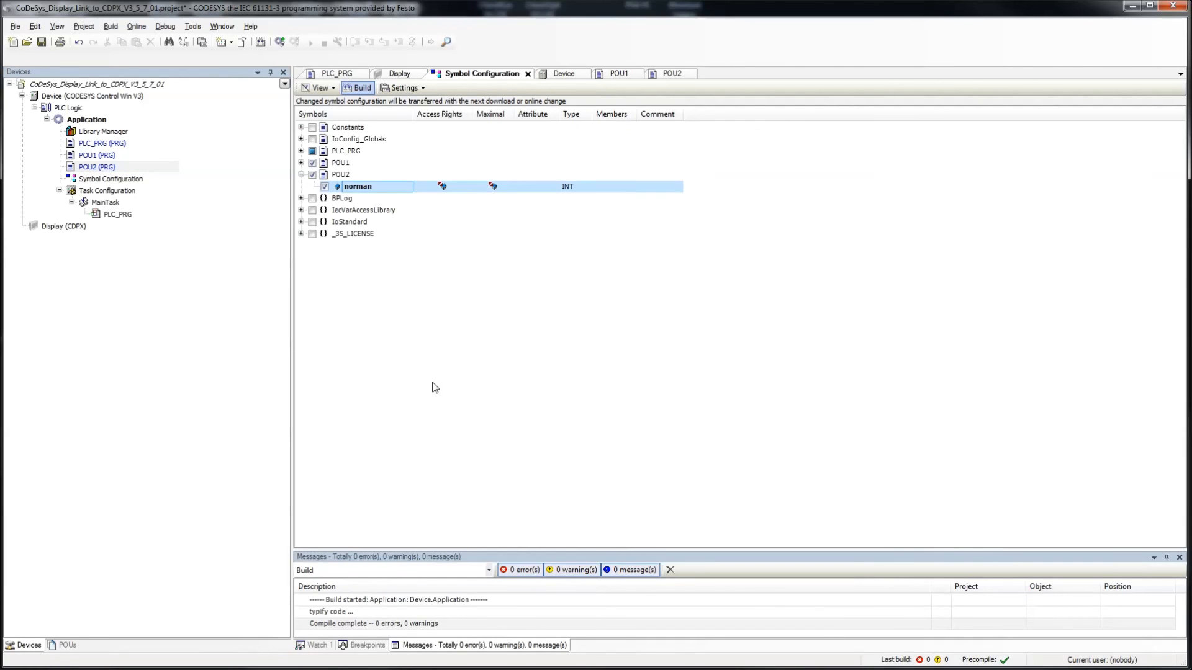